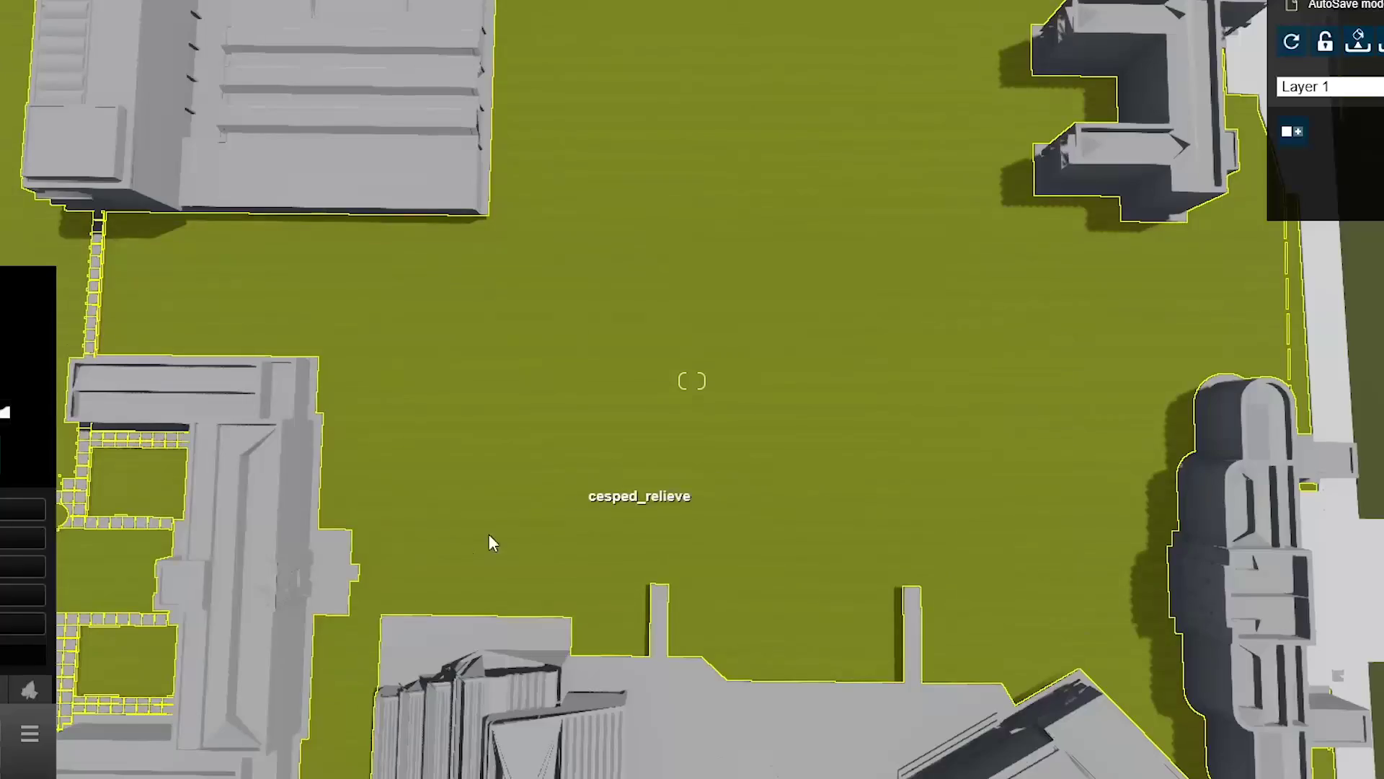
scroll(505, 653, "down", 1)
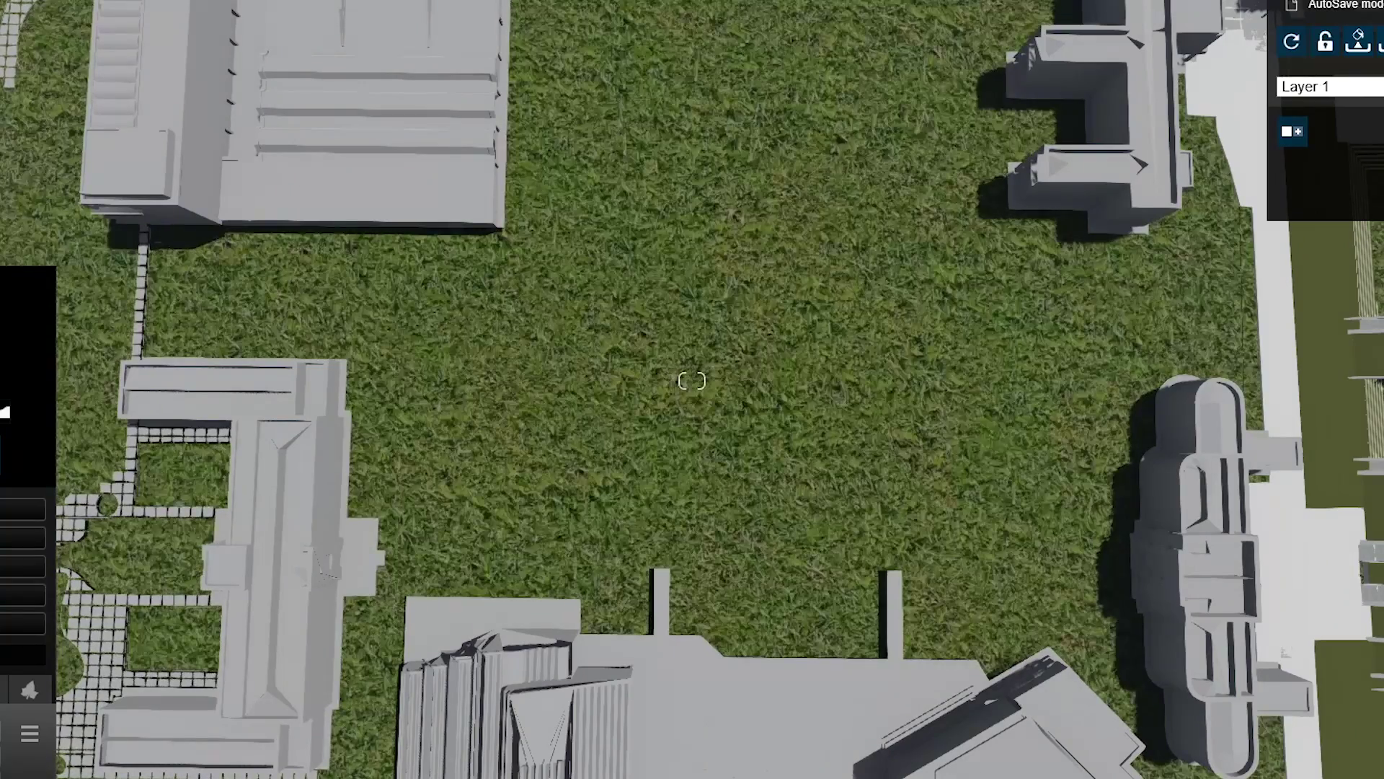
scroll(668, 500, "down", 5)
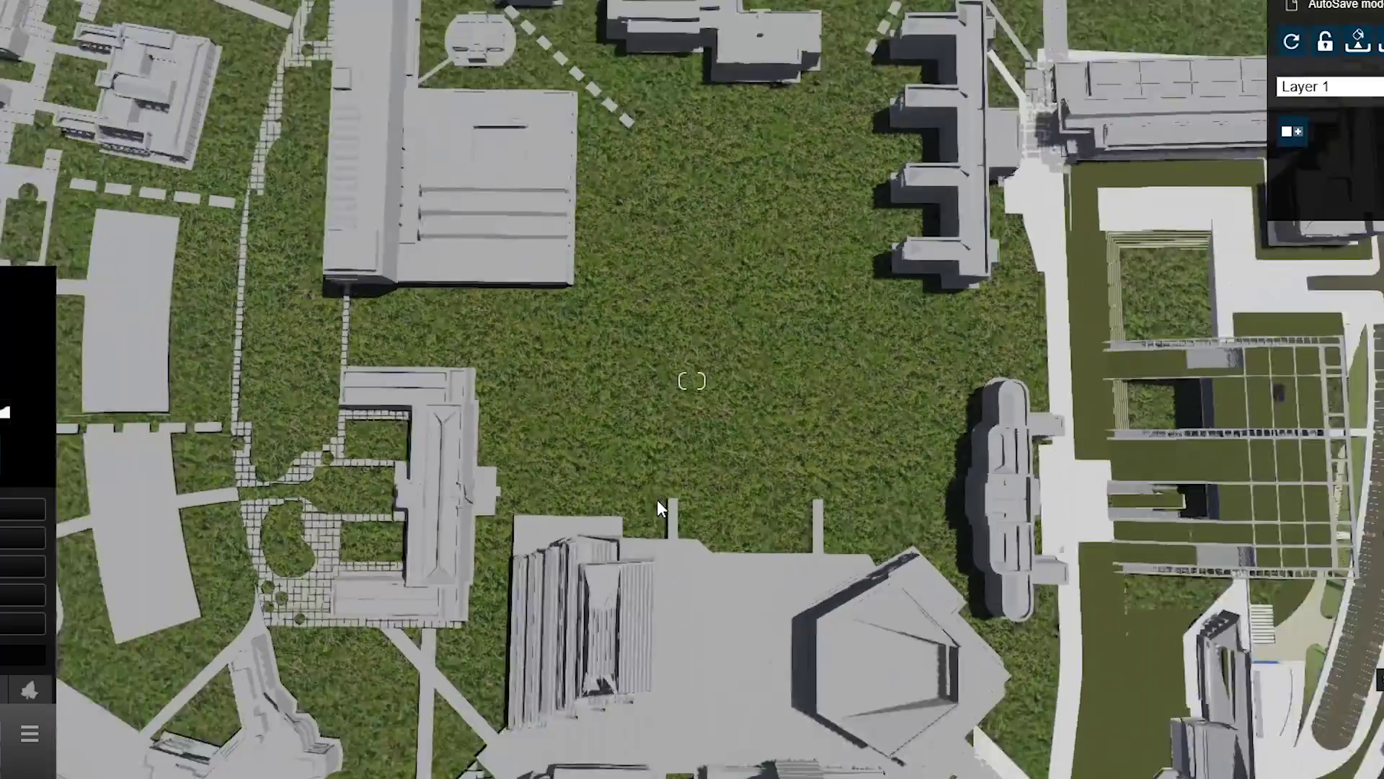
key("m")
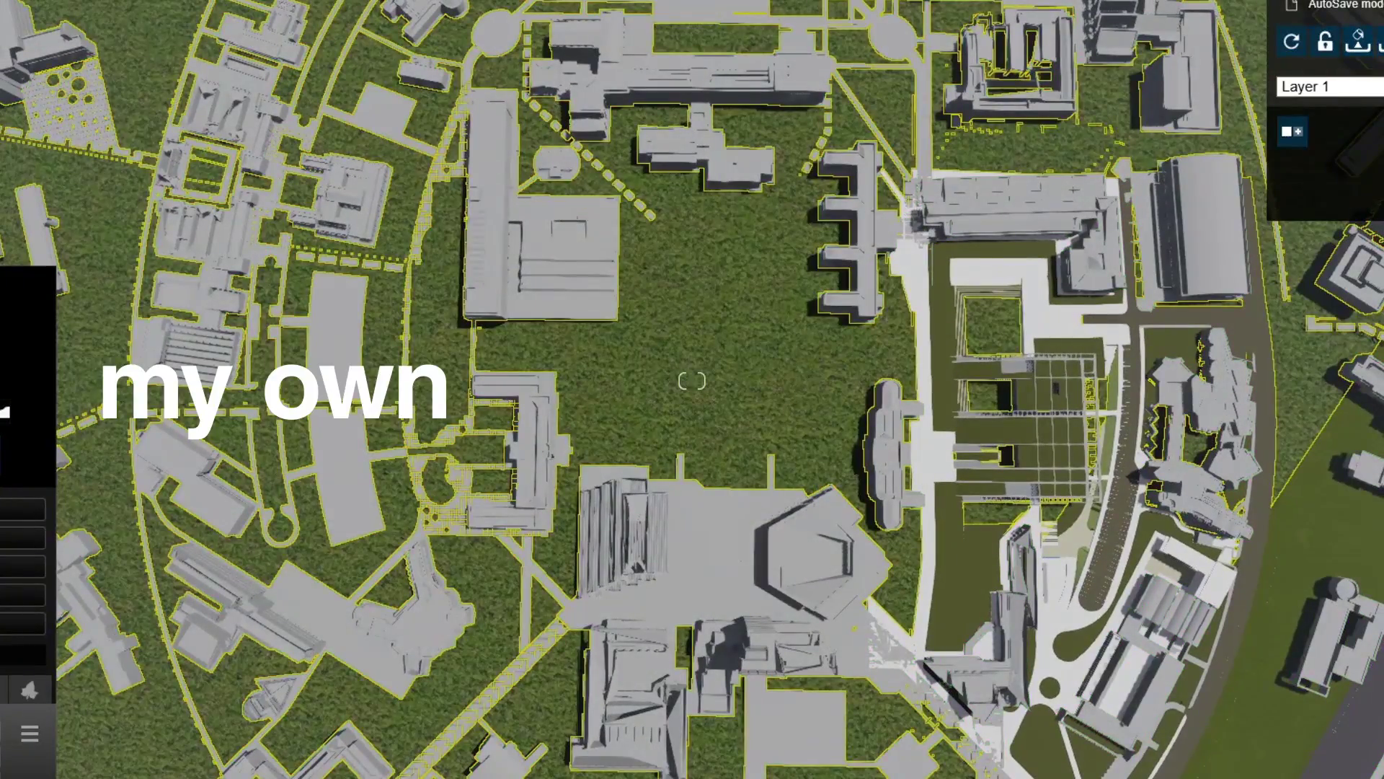
left_click(692, 381)
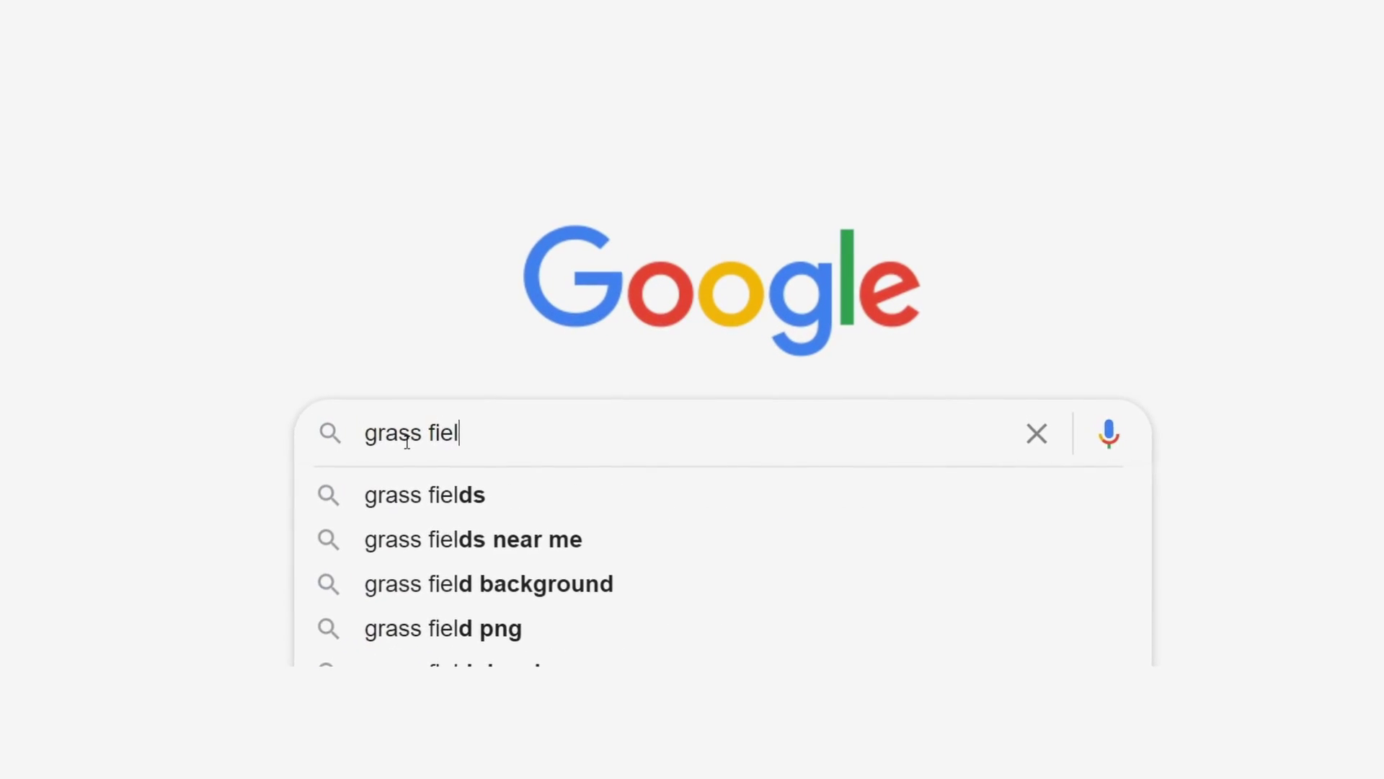
Search Google Images for "grass field texture", filtered to Large size and "Labeled for reuse with modification" usage rights.
type("texture")
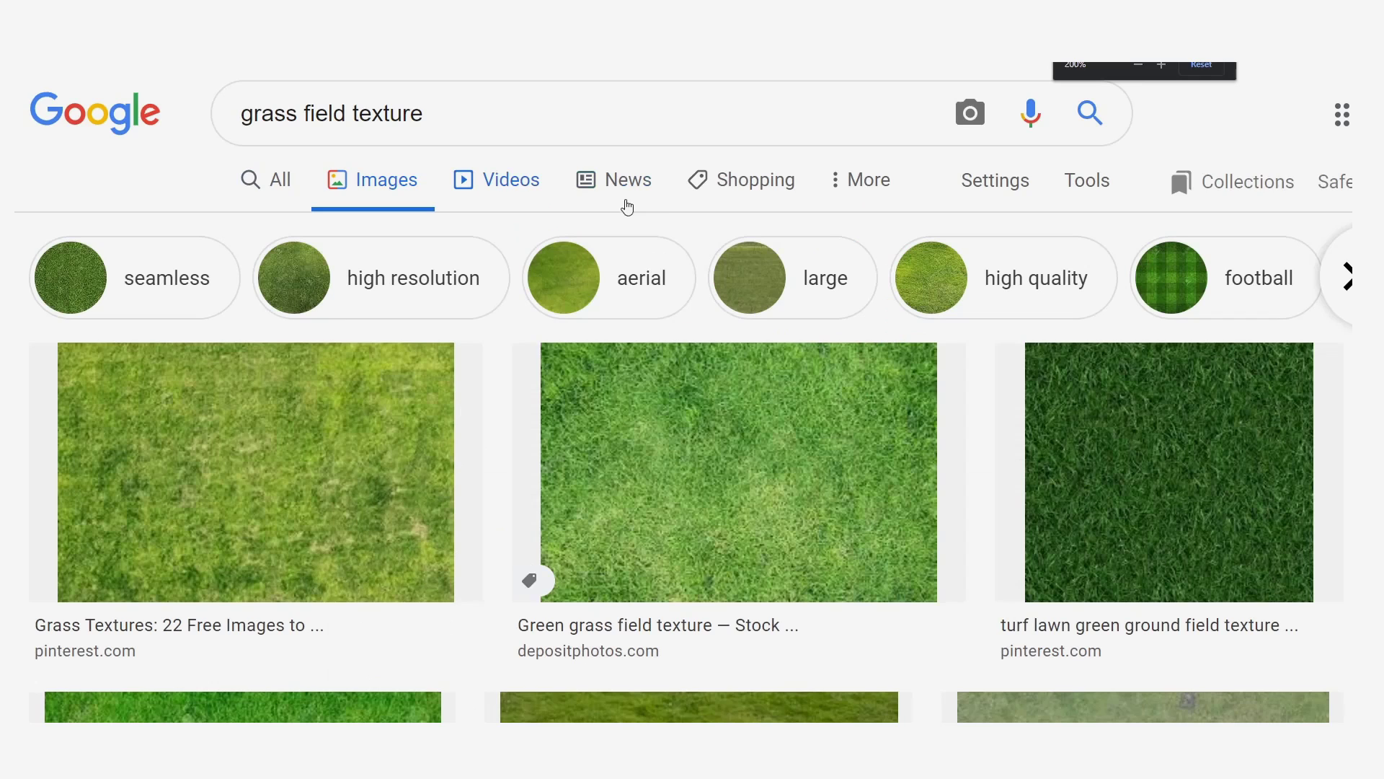
left_click(1061, 195)
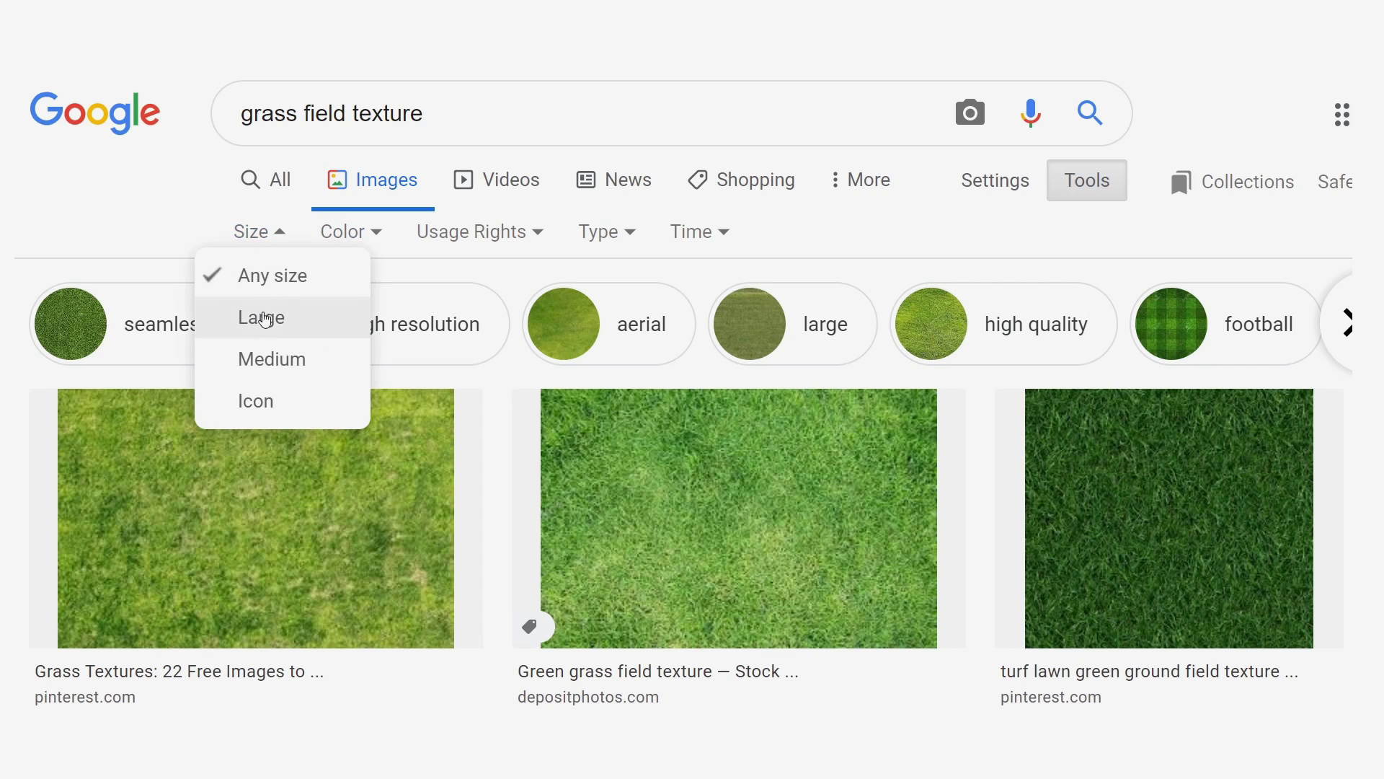
left_click(265, 319)
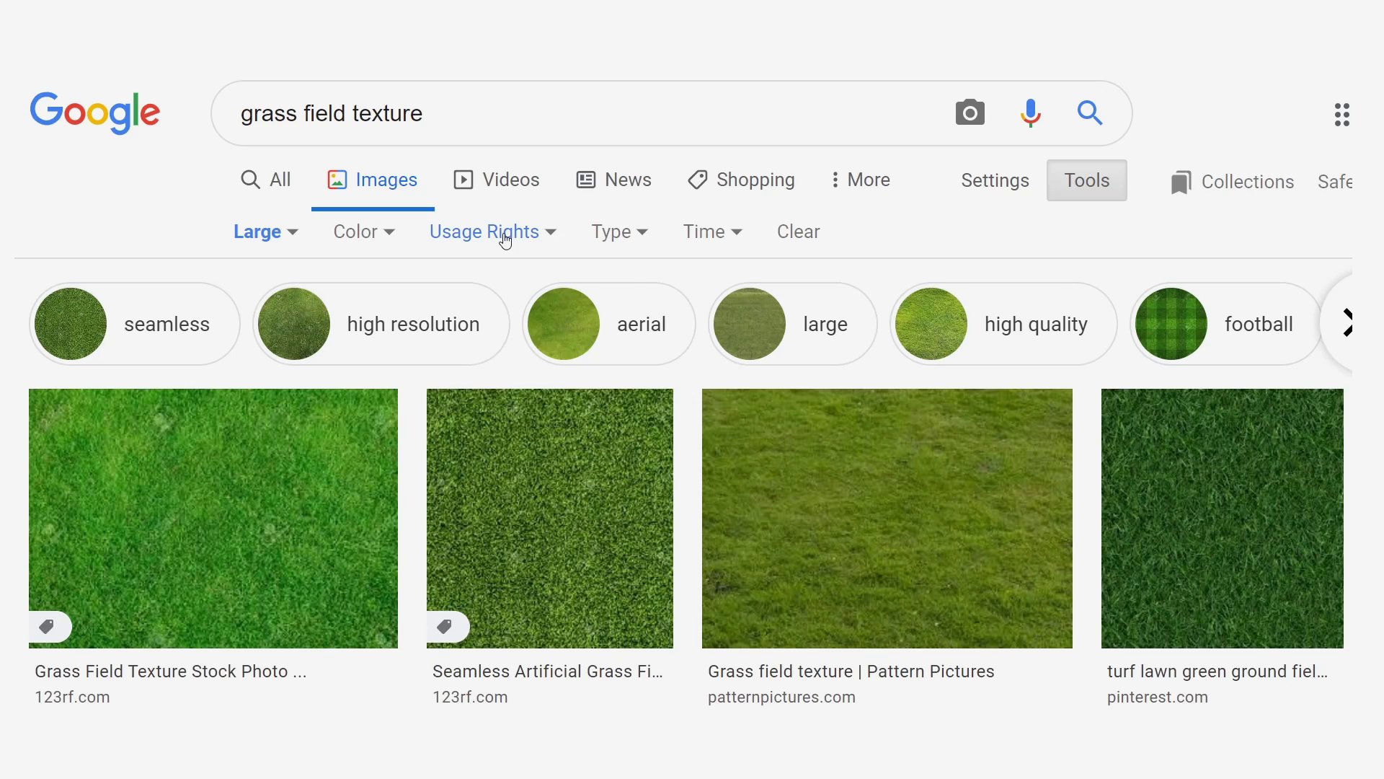
left_click(506, 241)
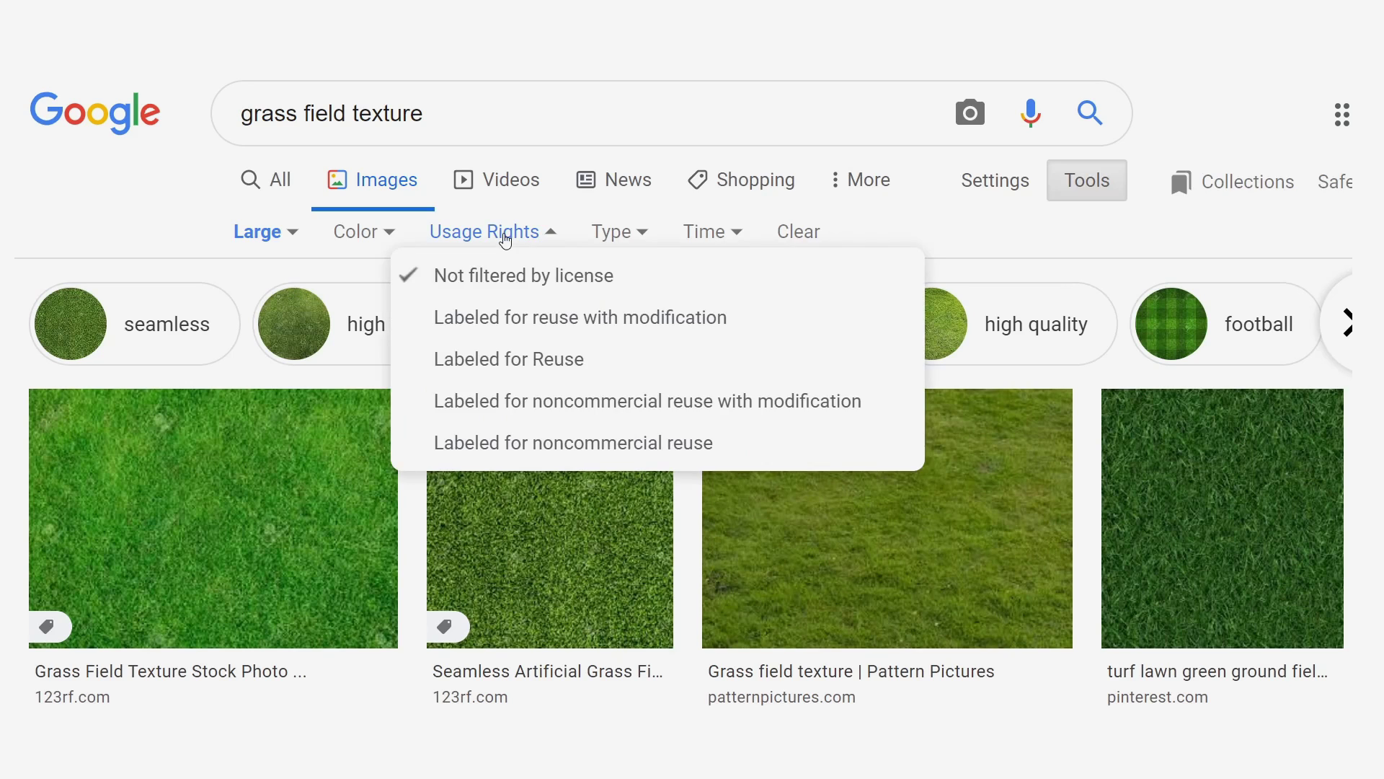
left_click(545, 329)
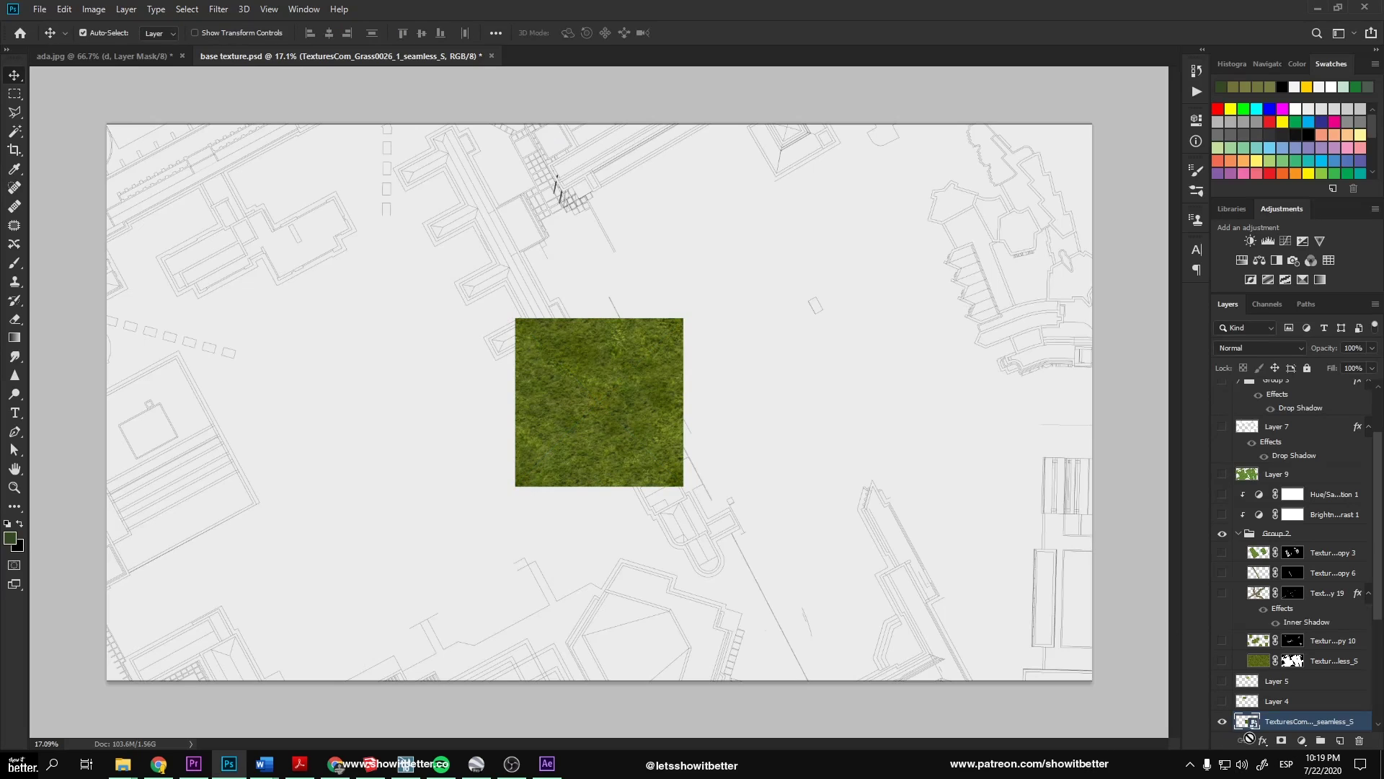
In Photoshop, open the grass smart object's source image and define it as a pattern named "seamless grass pattern".
double_click(1248, 721)
left_click(40, 9)
mouse_move(65, 8)
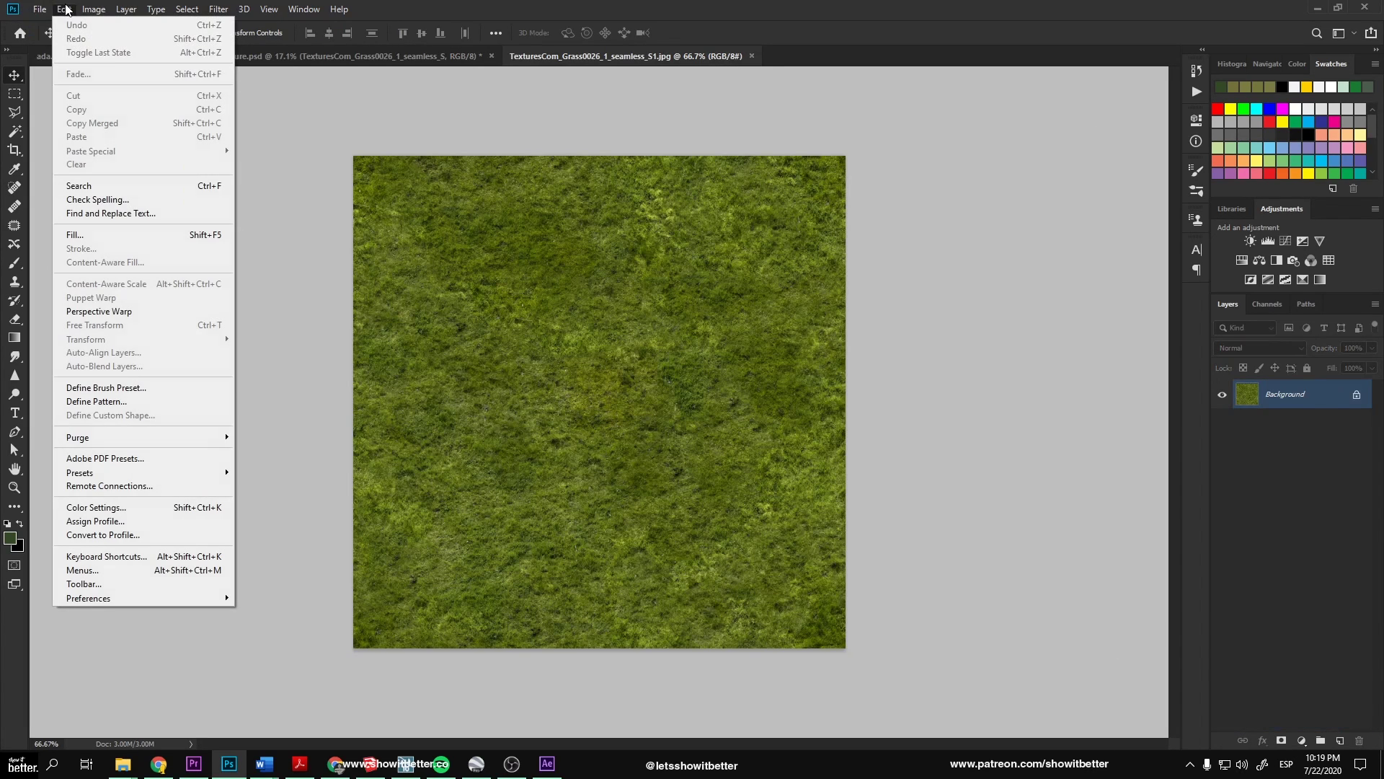
left_click(101, 401)
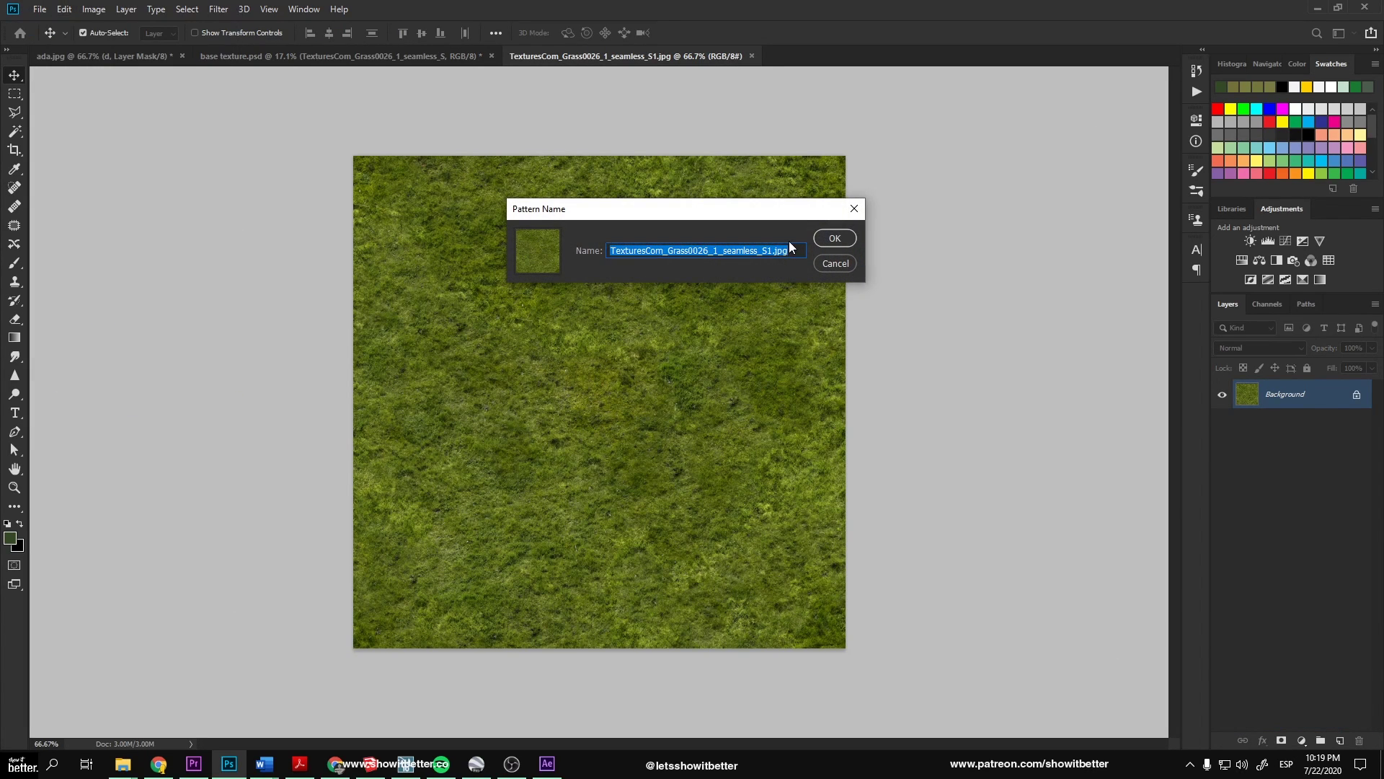
type("seamless grass patte")
left_click(834, 238)
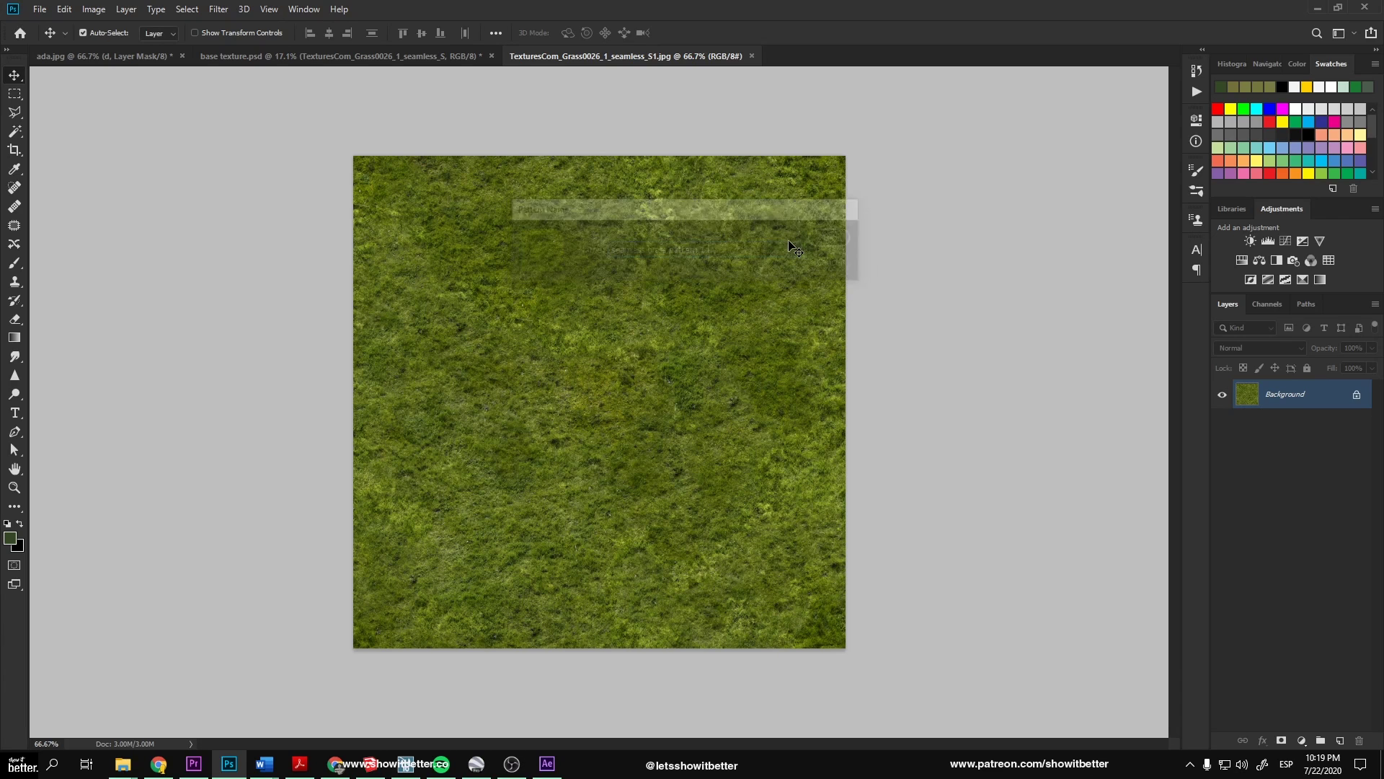
In base texture.psd, add a new layer filled with dark green and give it a Pattern Overlay of the seamless grass.
left_click(414, 57)
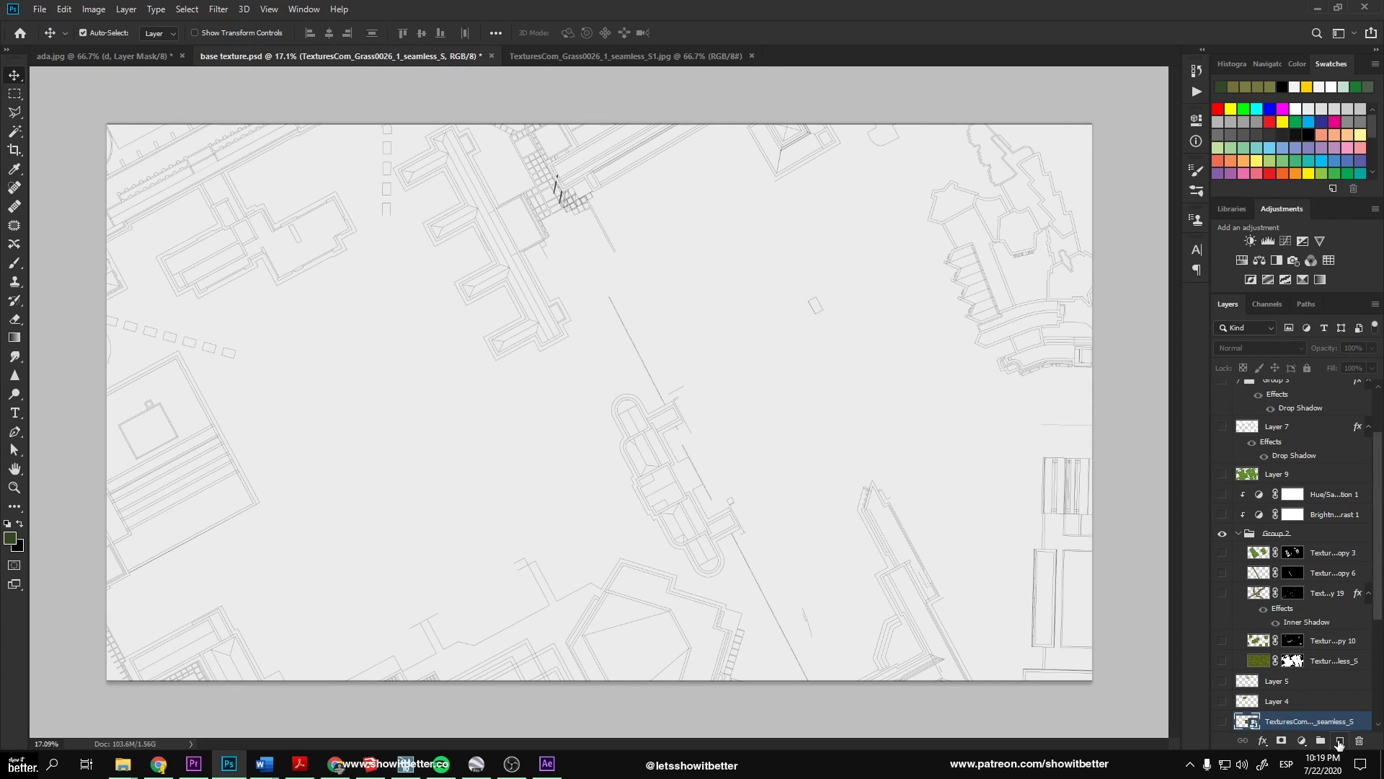
left_click(666, 365)
double_click(1255, 723)
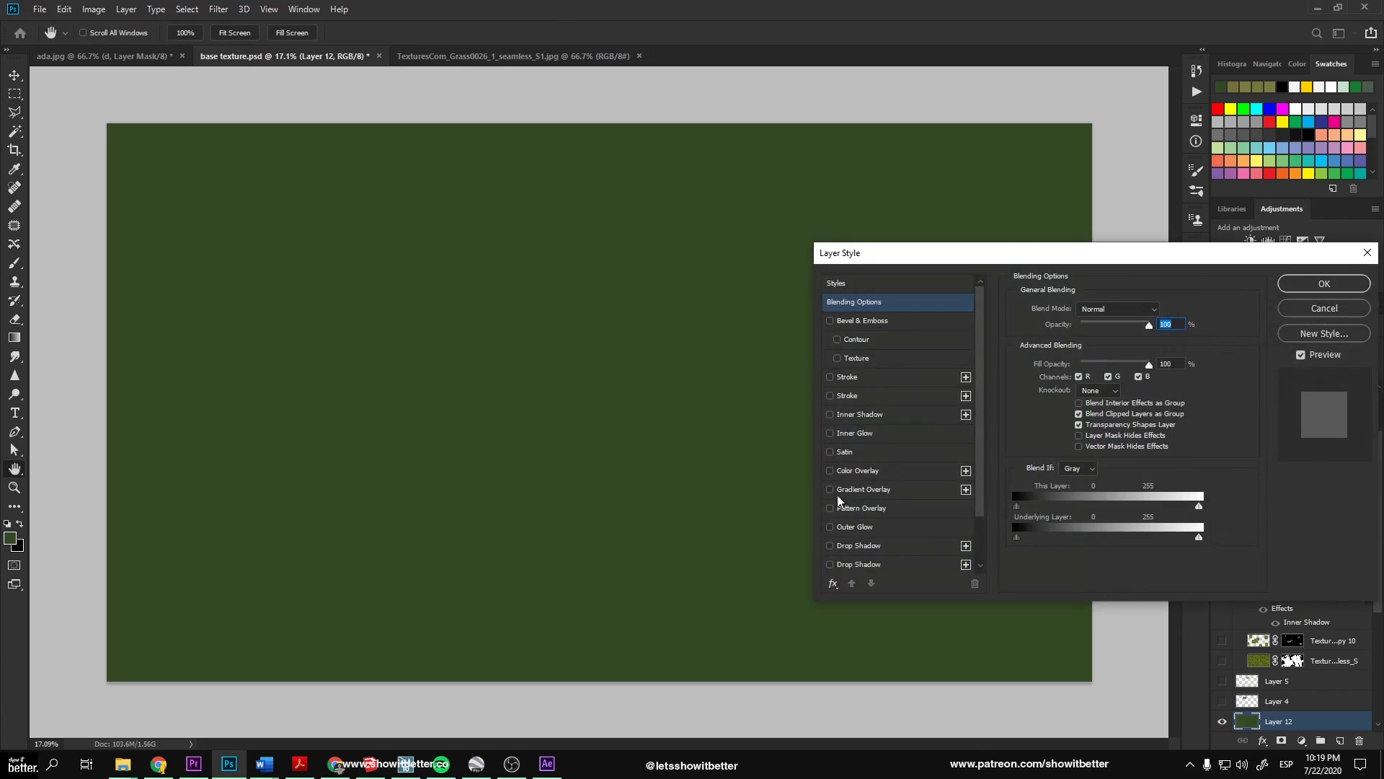
left_click(830, 507)
left_click(862, 508)
left_click(1114, 356)
left_click(1016, 474)
left_click(1088, 361)
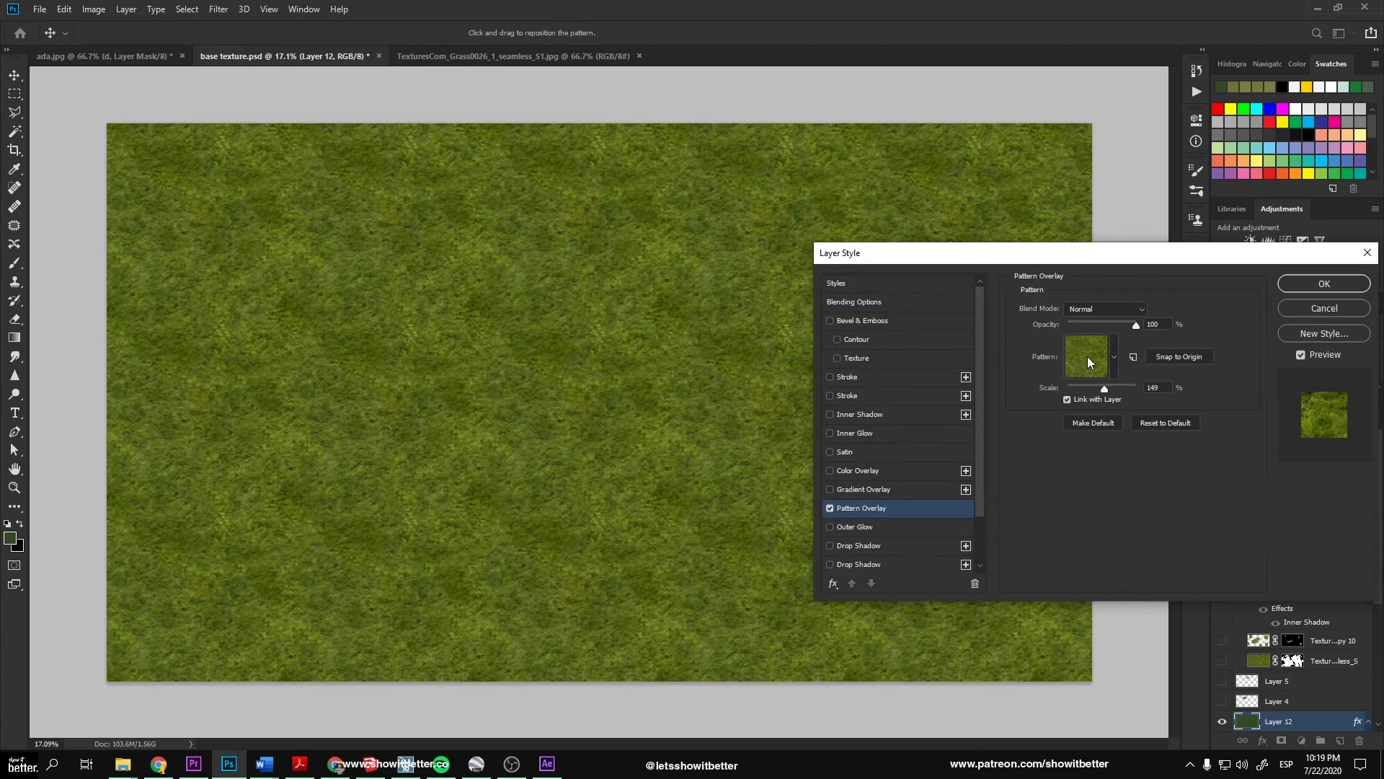
Set the Pattern Overlay scale to about 89% and apply the layer style.
mouse_move(1103, 387)
left_mouse_down()
mouse_move(1070, 382)
mouse_move(1100, 383)
left_mouse_up()
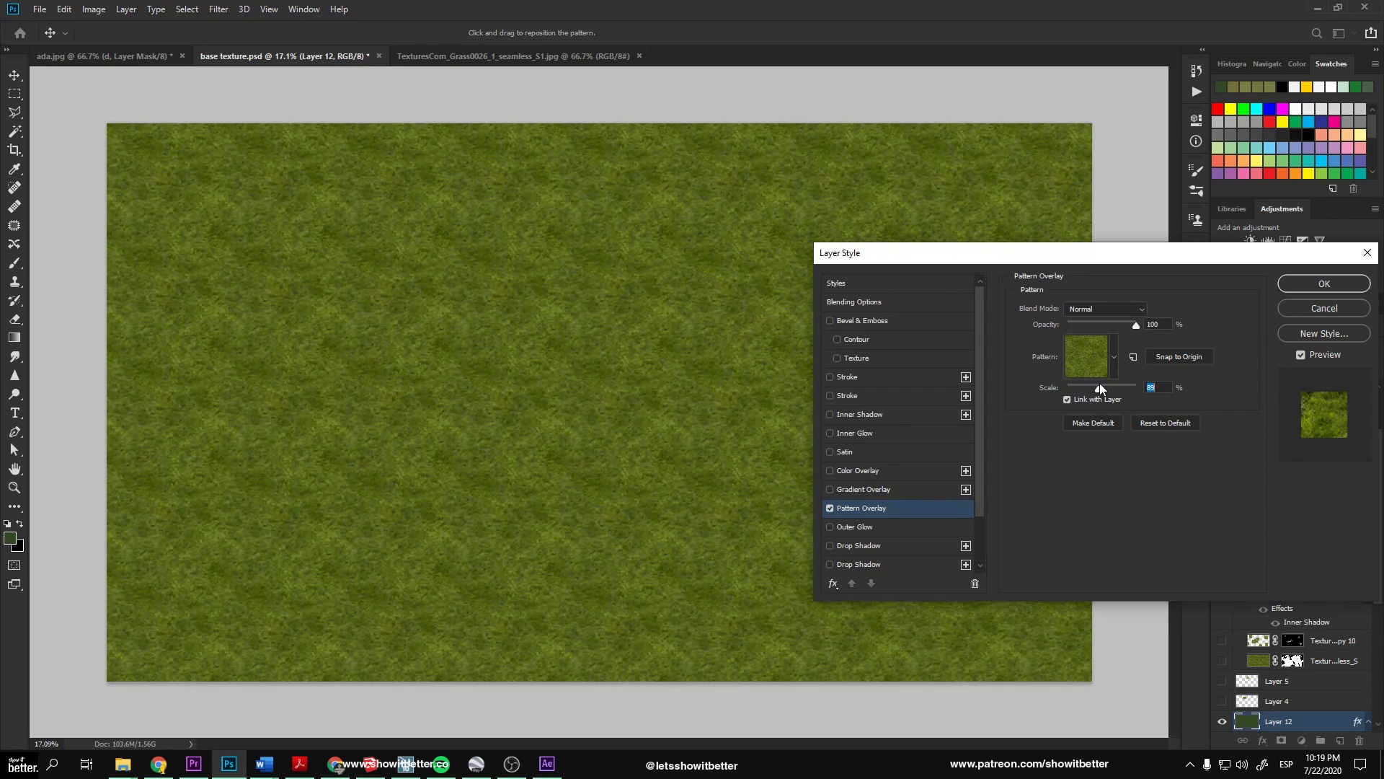
left_click(1309, 279)
key("v")
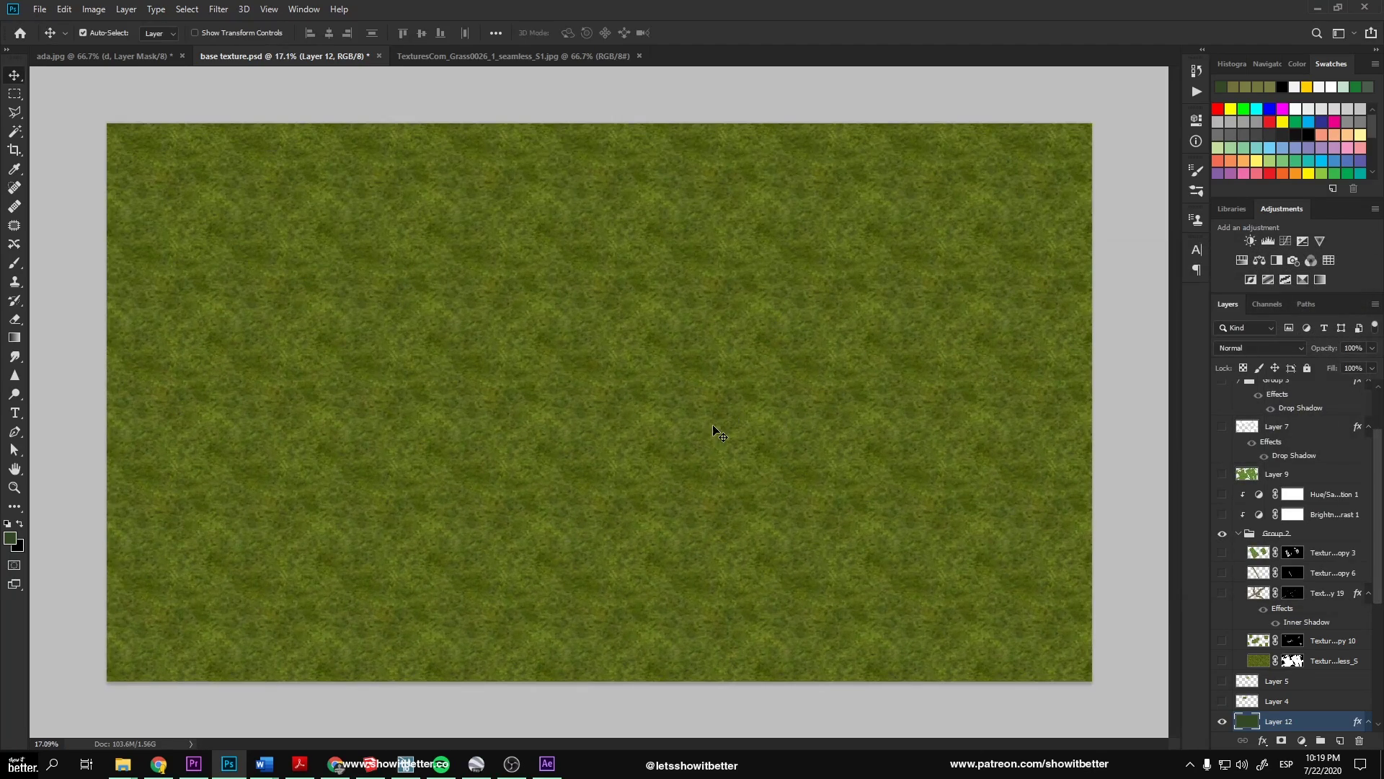
Mask the new grass layer with the selection loaded from the existing grass texture layer's mask.
left_click(1220, 723)
left_click(1221, 723)
left_click(1220, 722)
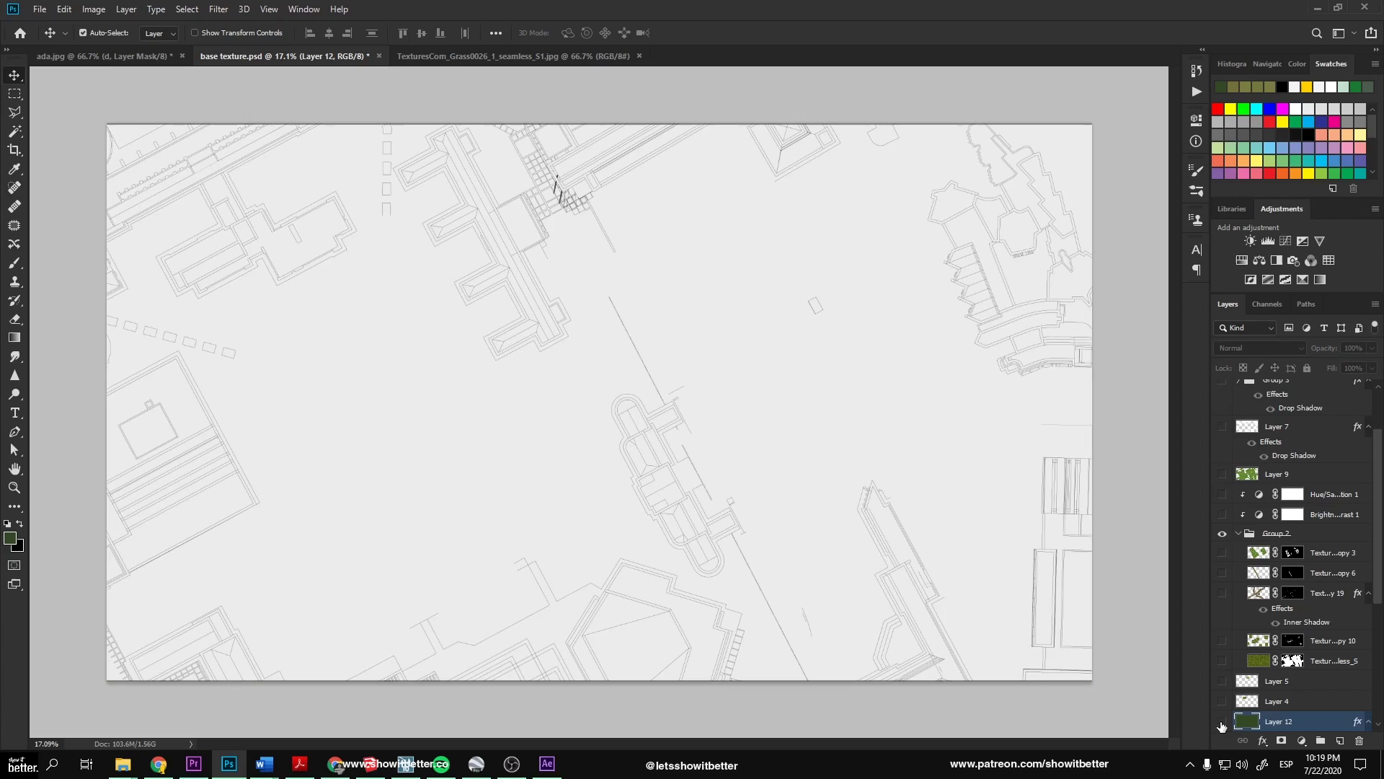
left_click(1221, 723)
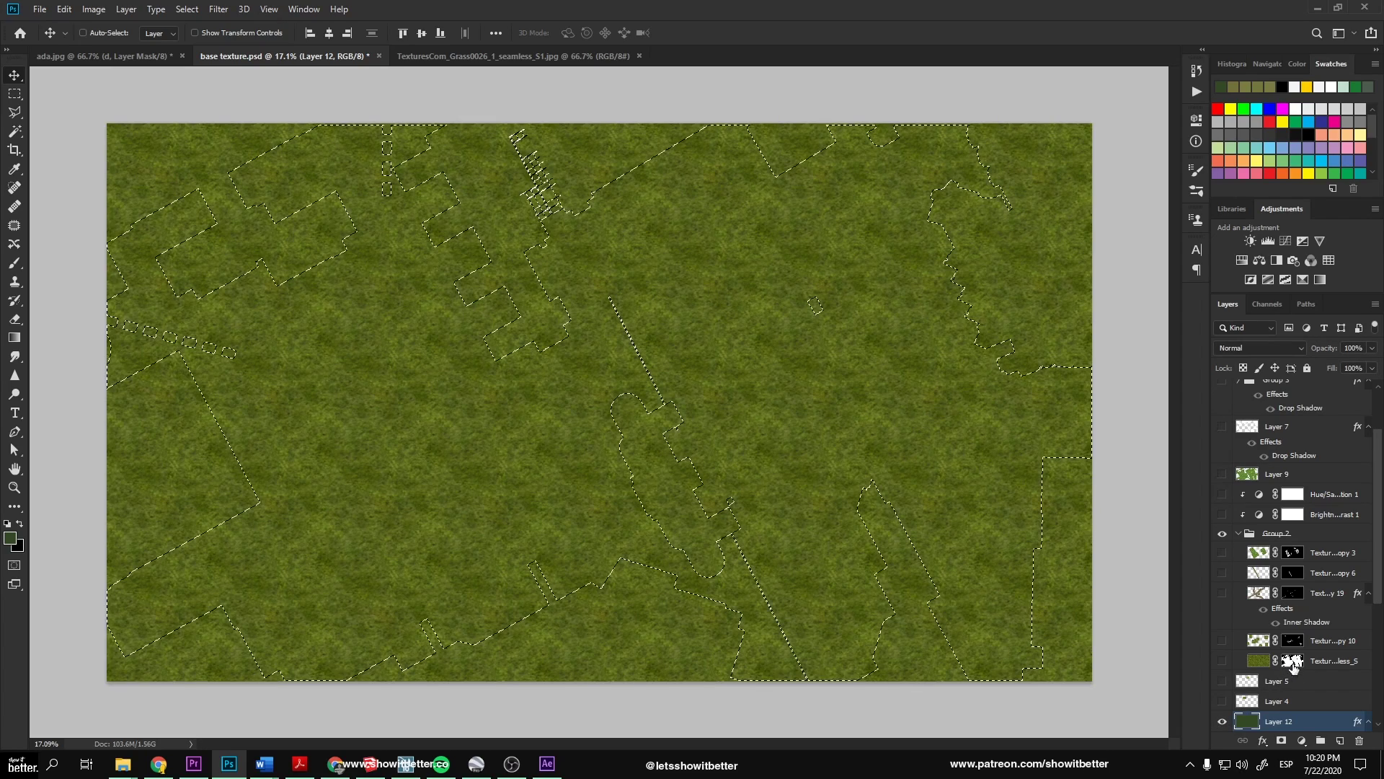
left_click(1281, 739)
scroll(555, 437, "down", 5)
scroll(555, 437, "up", 8)
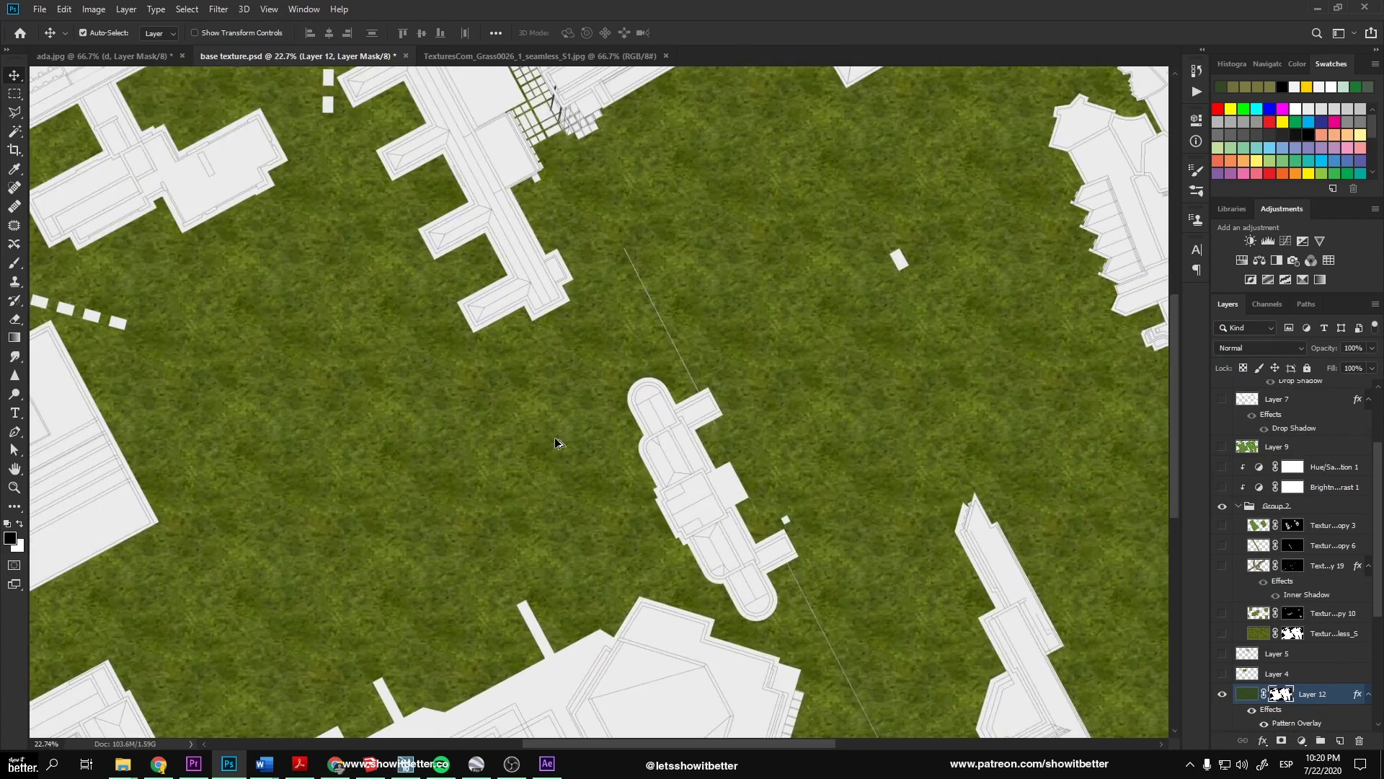
scroll(555, 437, "down", 3)
Rasterize the layer style of the masked grass layer.
right_click(1303, 722)
right_click(1320, 701)
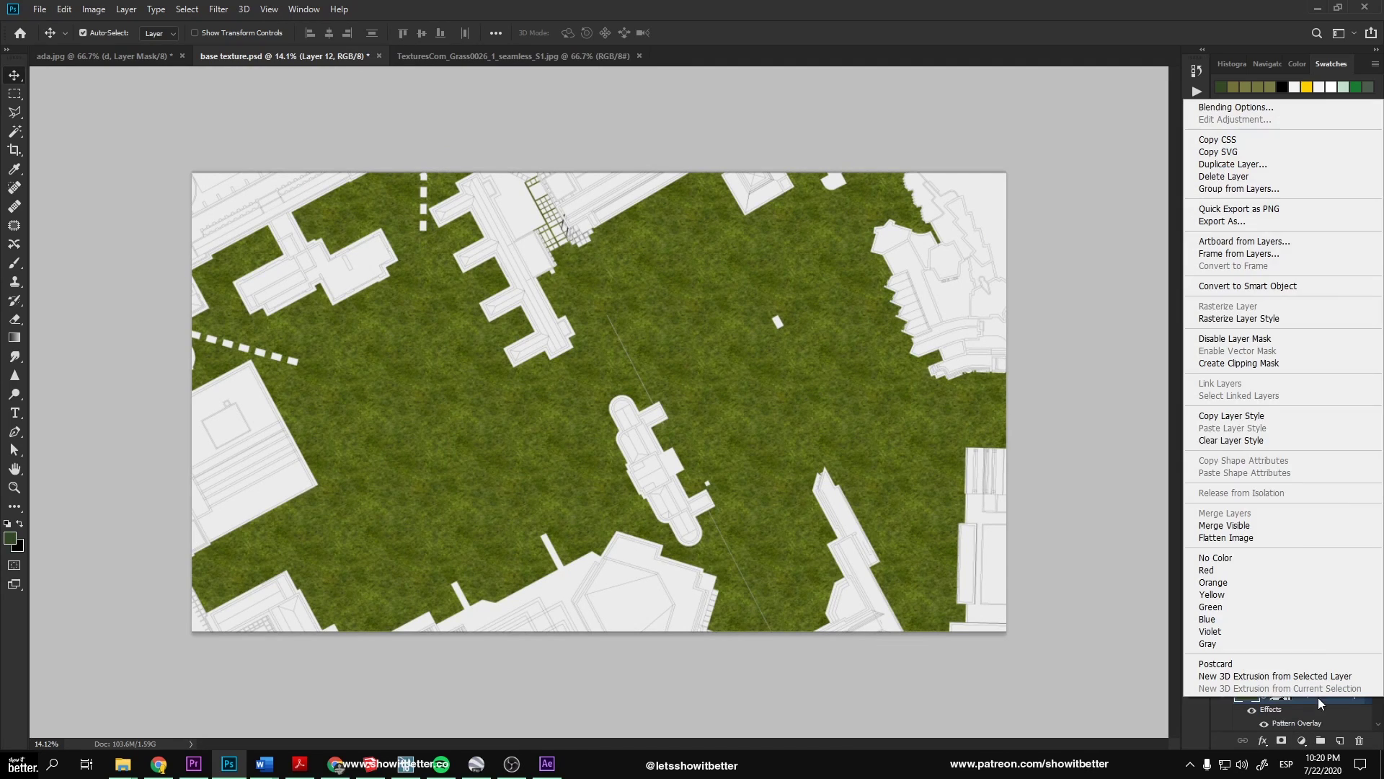
left_click(1254, 318)
Clone sampled grass onto the lawn east of the central building with the Clone Stamp to break up the repetition.
key("s")
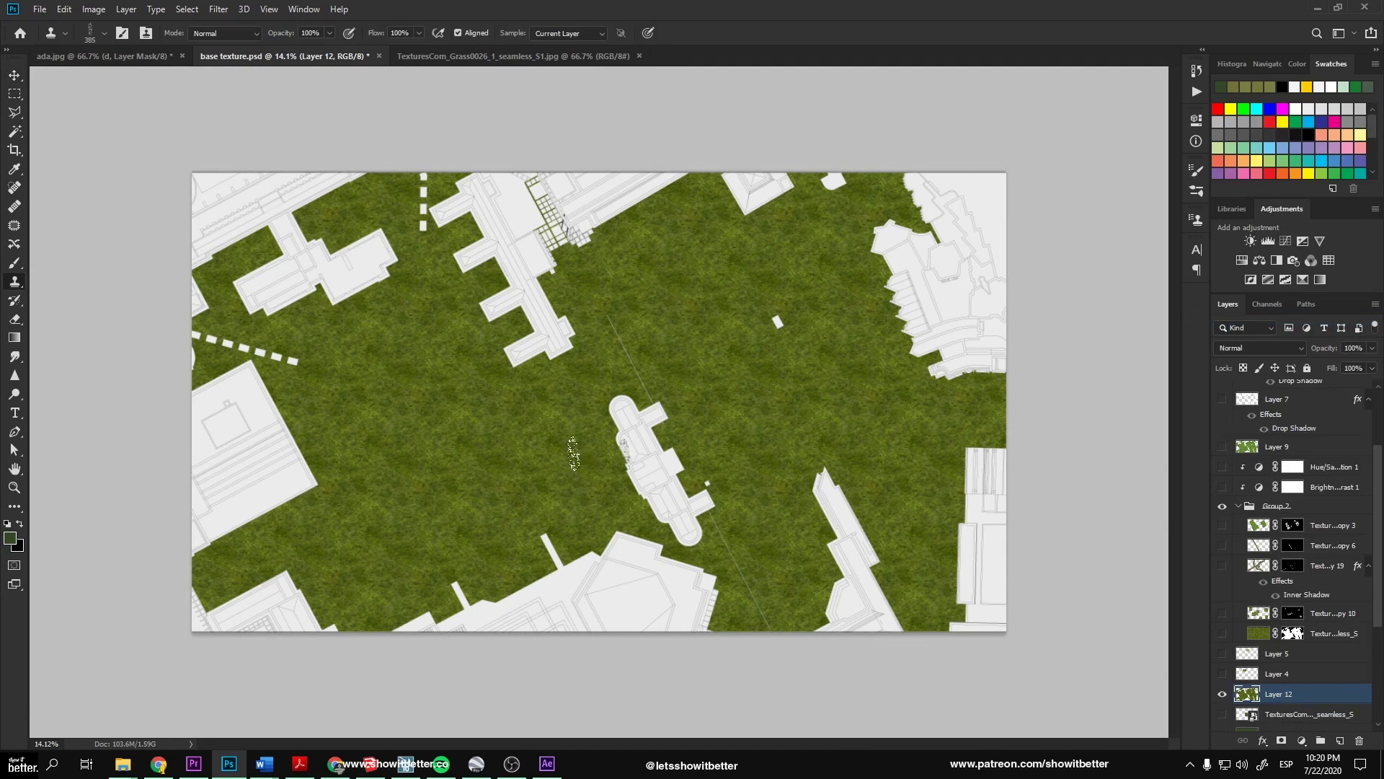
scroll(586, 414, "up", 4)
left_click_drag(371, 457, 397, 457)
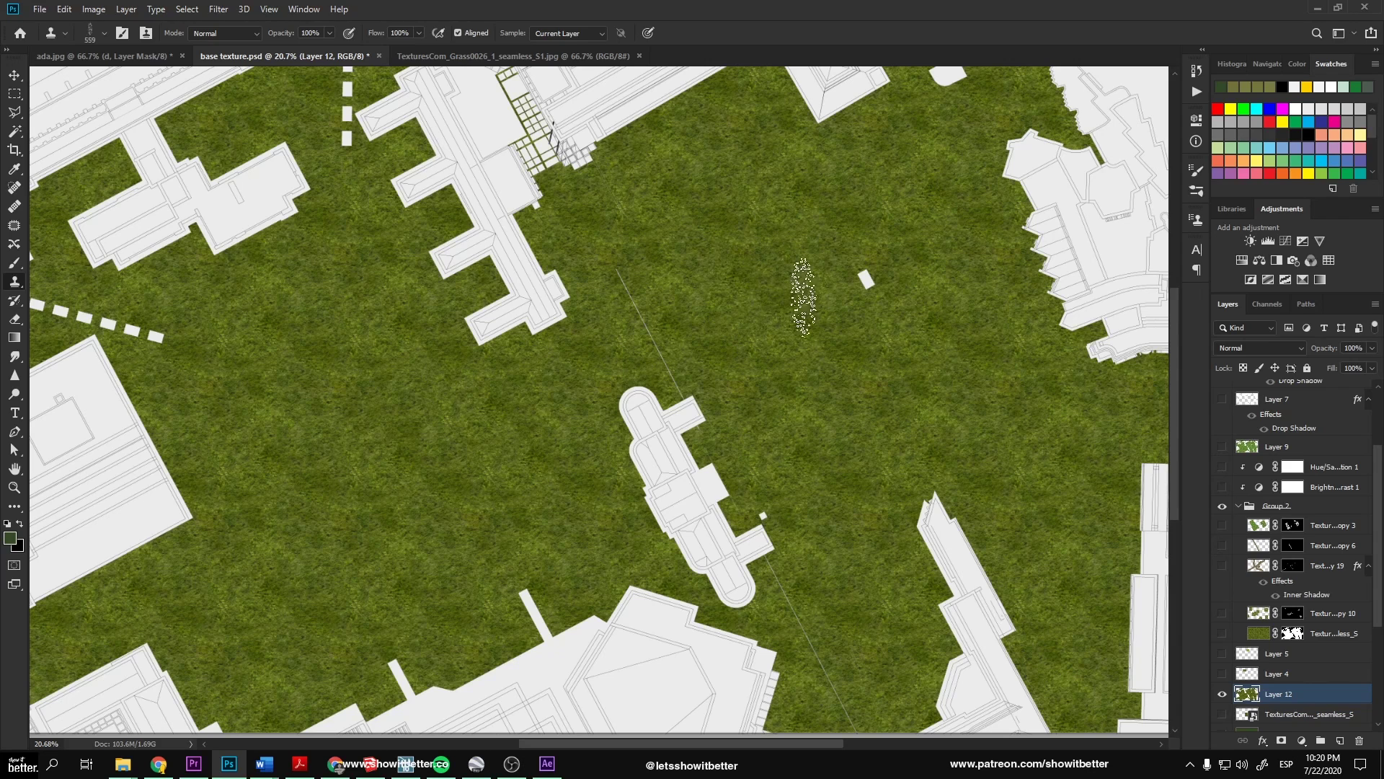
left_click_drag(836, 287, 909, 314)
key("ctrl+z")
left_click(336, 457, "alt")
left_click_drag(837, 464, 867, 476)
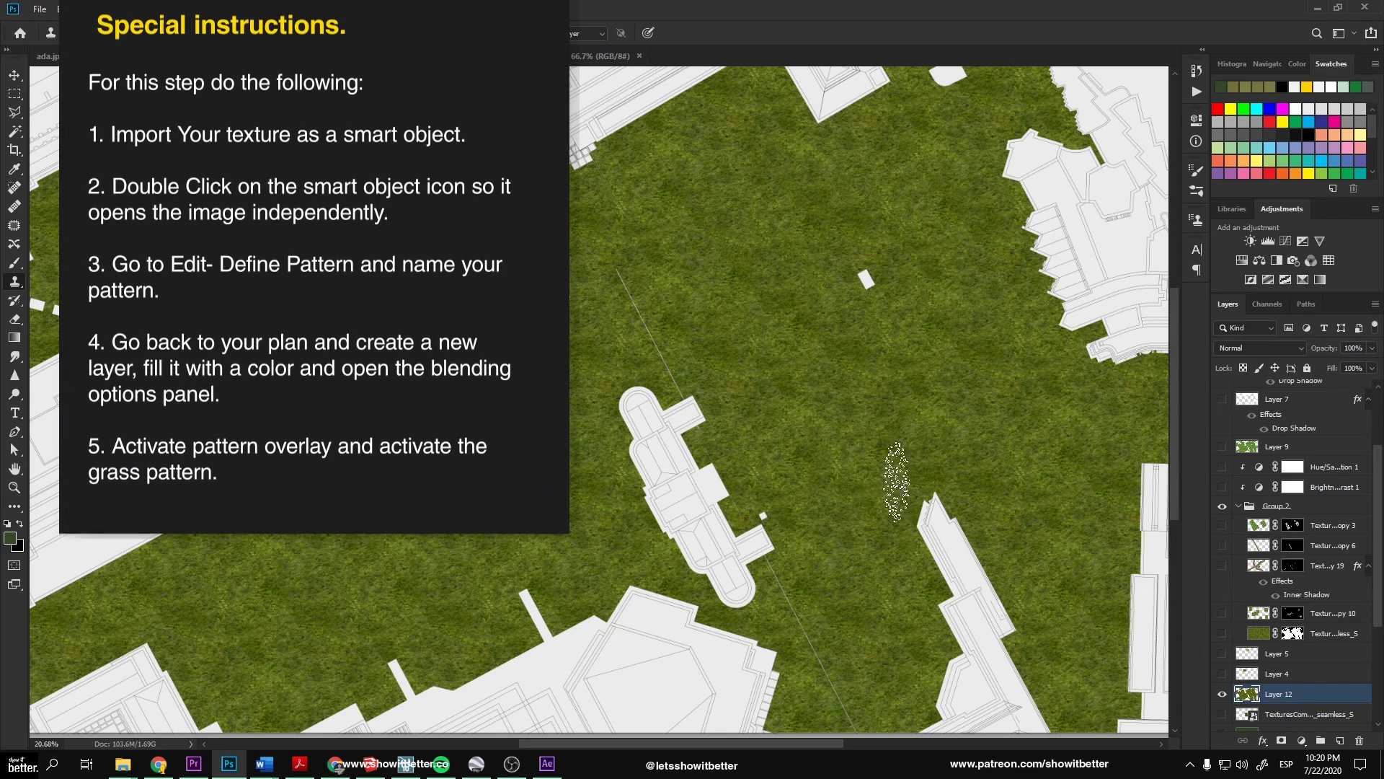
Switch the Clone Stamp to another textured brush tip from the VIZSR set and size it to about 647 px.
right_click(555, 374)
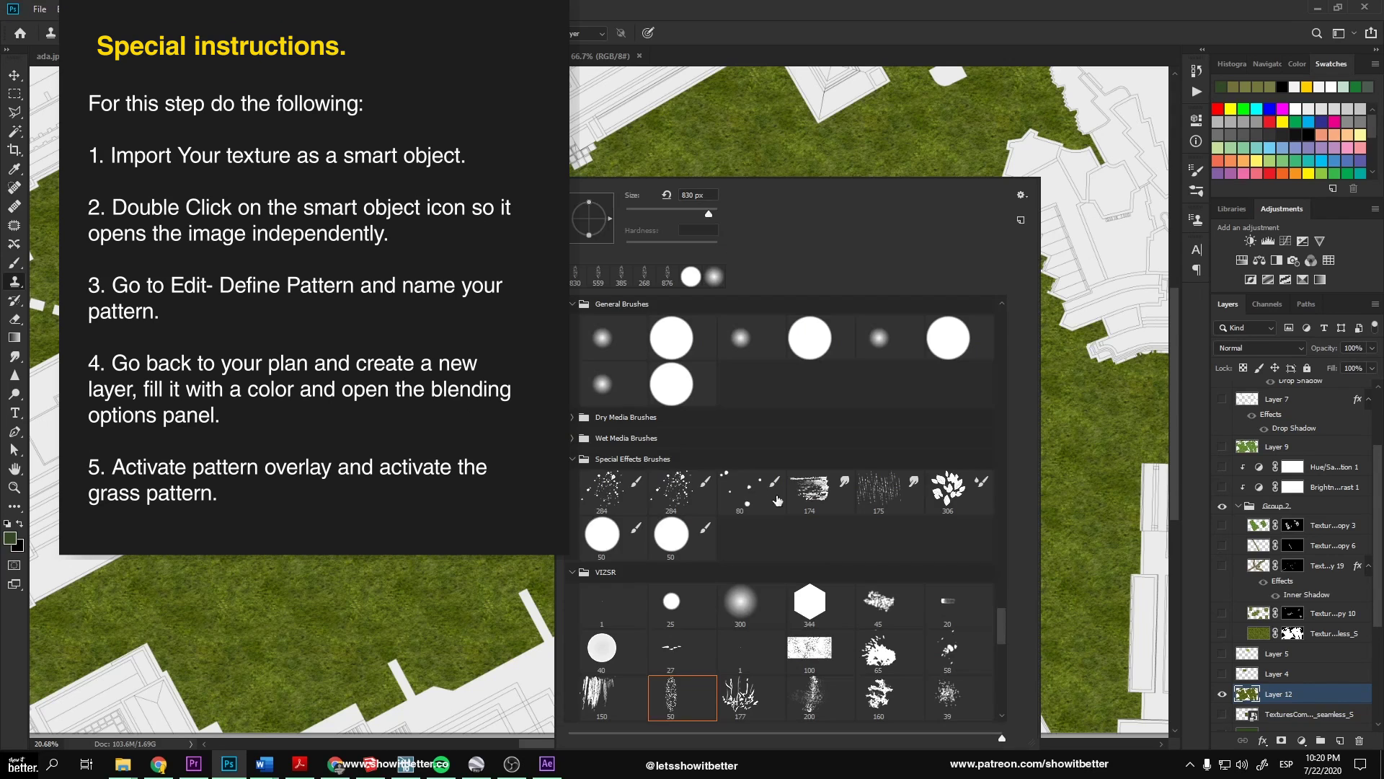
double_click(805, 692)
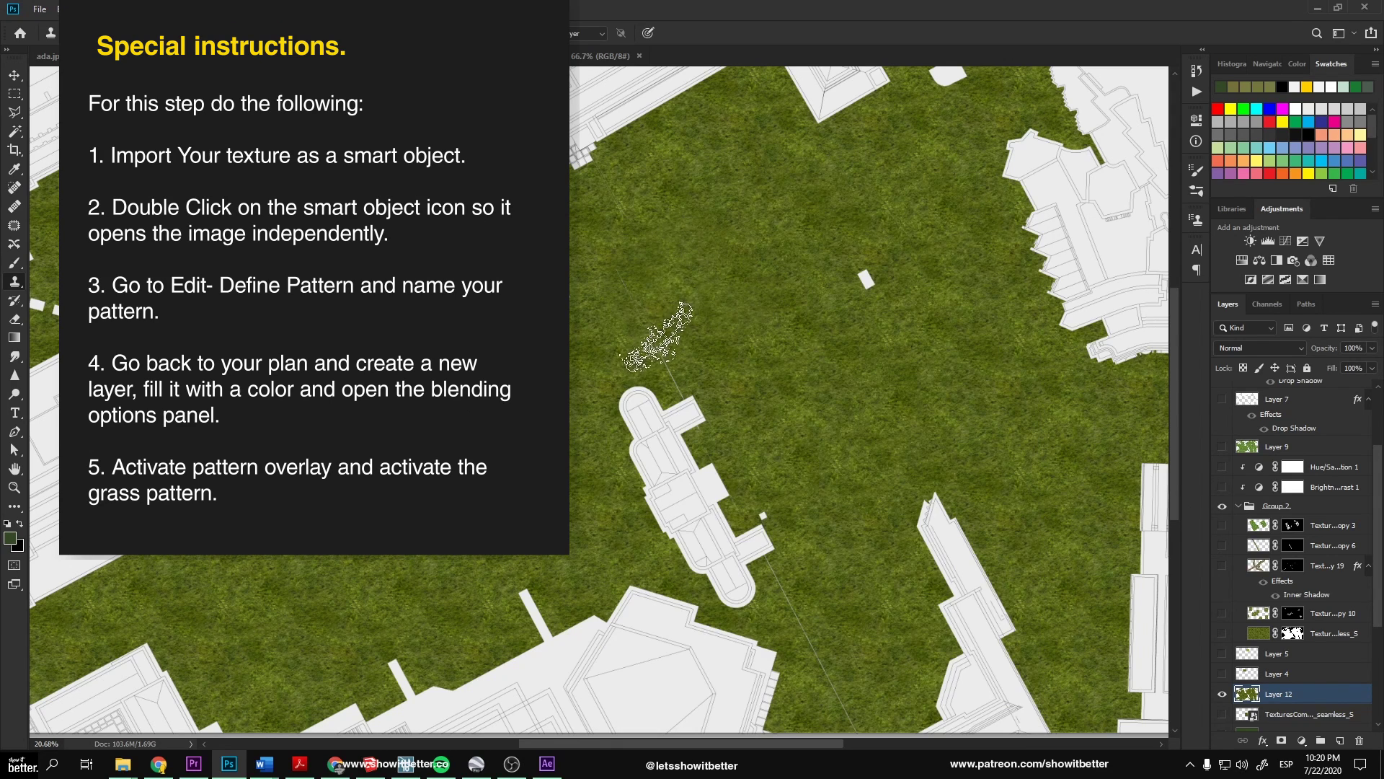
scroll(685, 353, "down", 3)
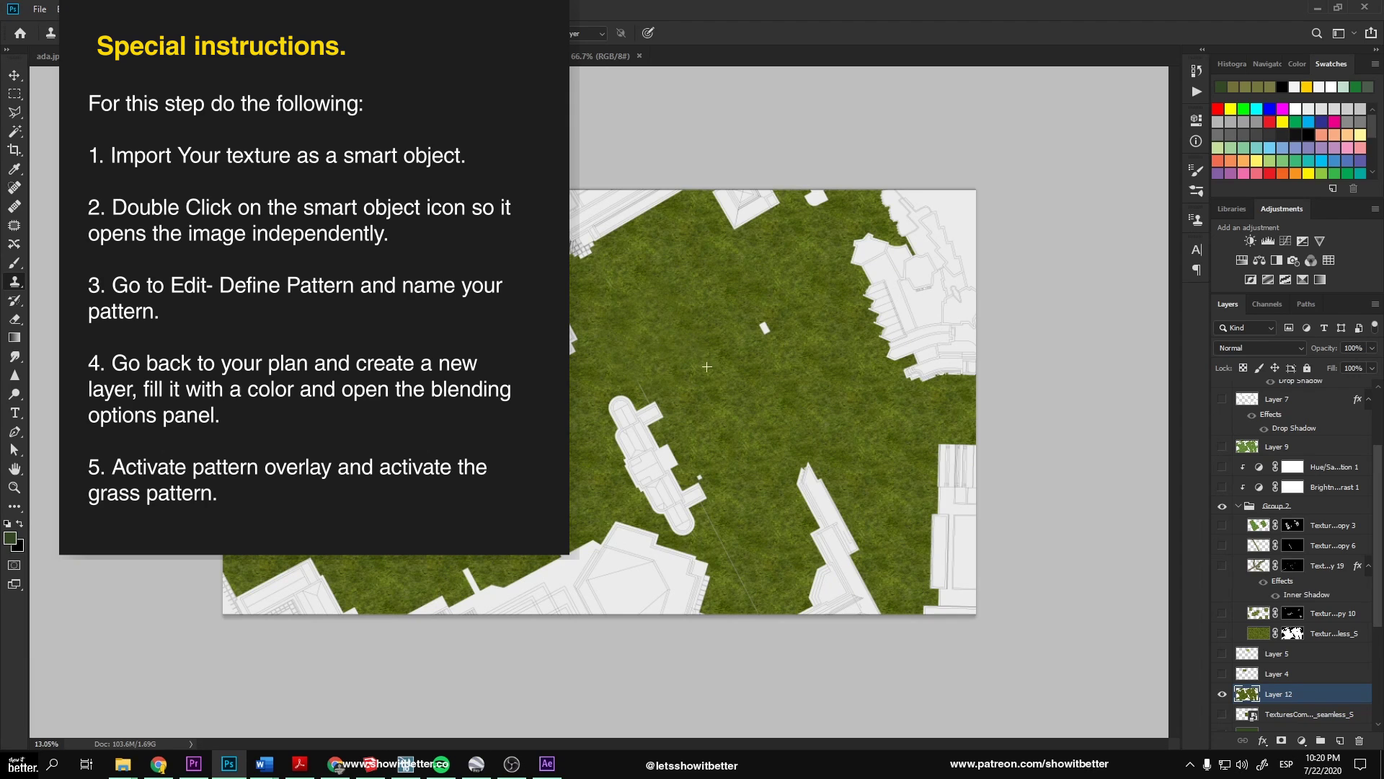
left_click(610, 340, "alt")
left_click(752, 417)
left_click_drag(773, 393, 742, 399)
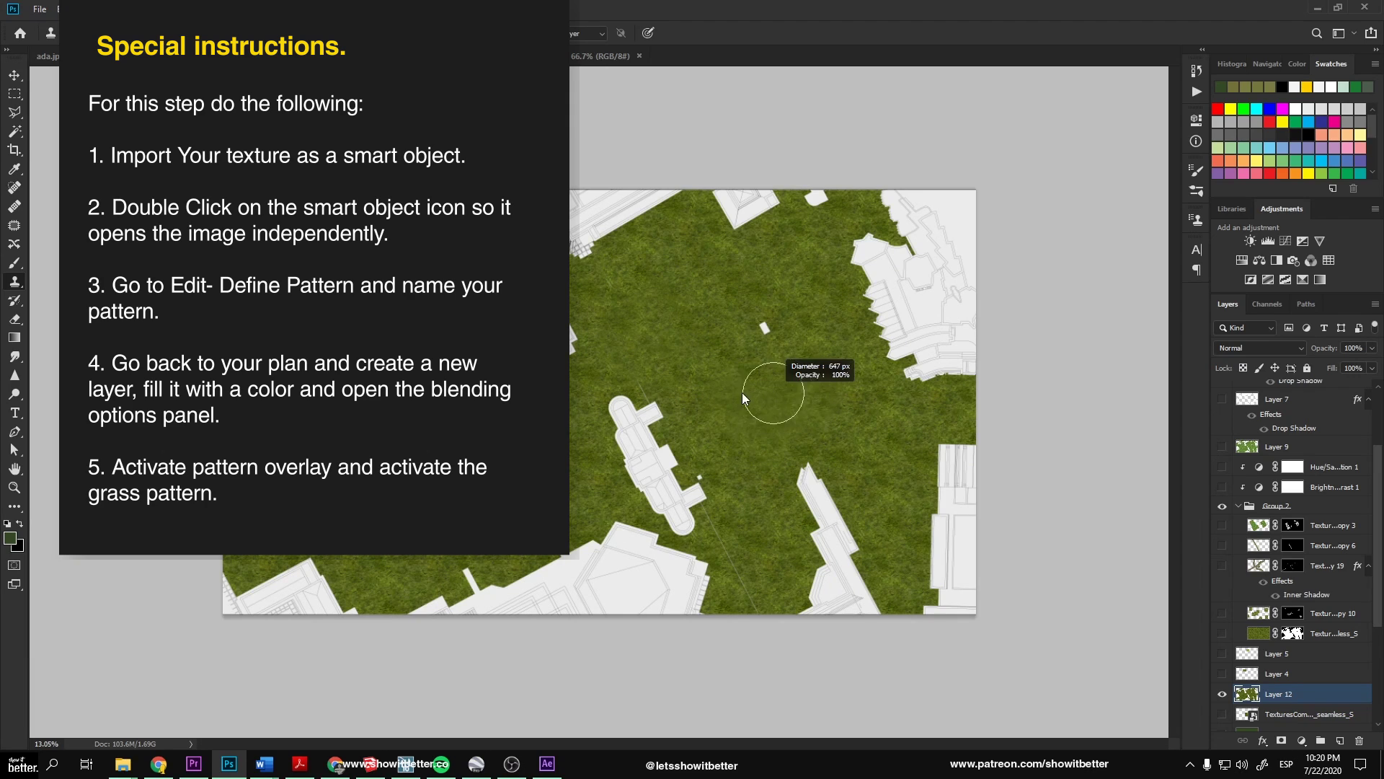
Clone grass from several sampled spots over the repeating patches of lawn around the central building.
left_click(710, 269, "alt")
left_click_drag(670, 337, 689, 344)
left_click(809, 408, "alt")
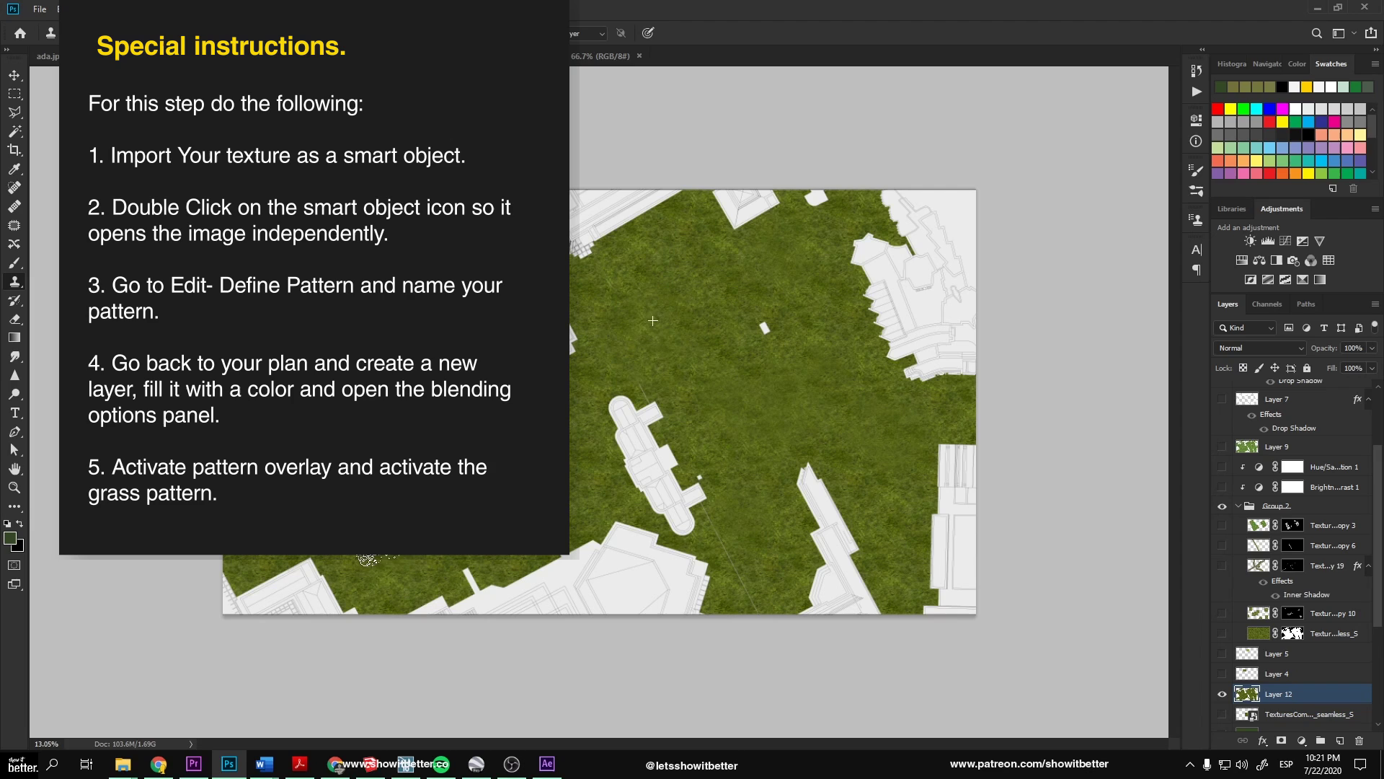
left_click(648, 294, "alt")
left_click_drag(736, 539, 764, 571)
left_click(686, 331, "alt")
left_click_drag(794, 317, 761, 332)
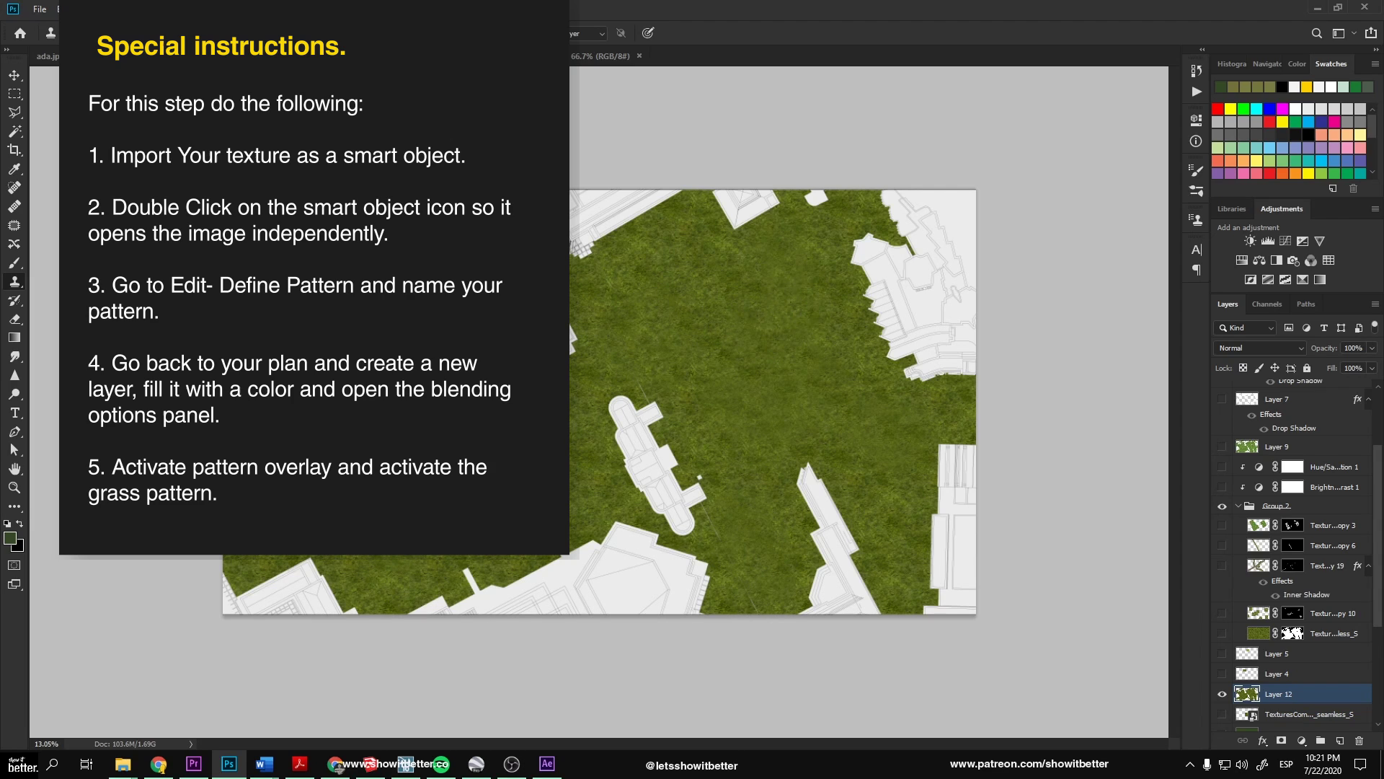
key("v")
scroll(609, 399, "up", 1)
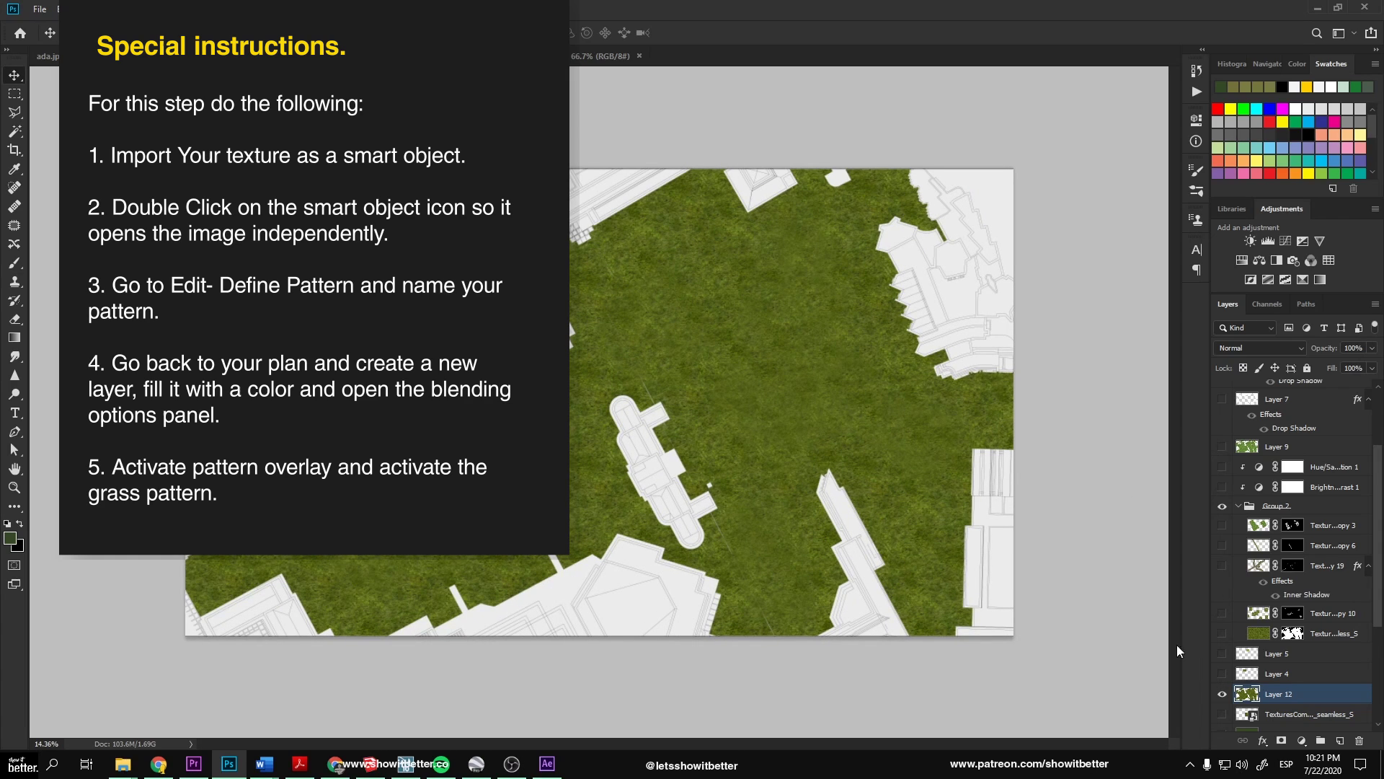
Place the TexturesCom_Grass0027_1_seamless_S image into the plan and scale it down slightly.
key("alt+Tab")
left_click_drag(720, 277, 610, 432)
key("alt+Tab")
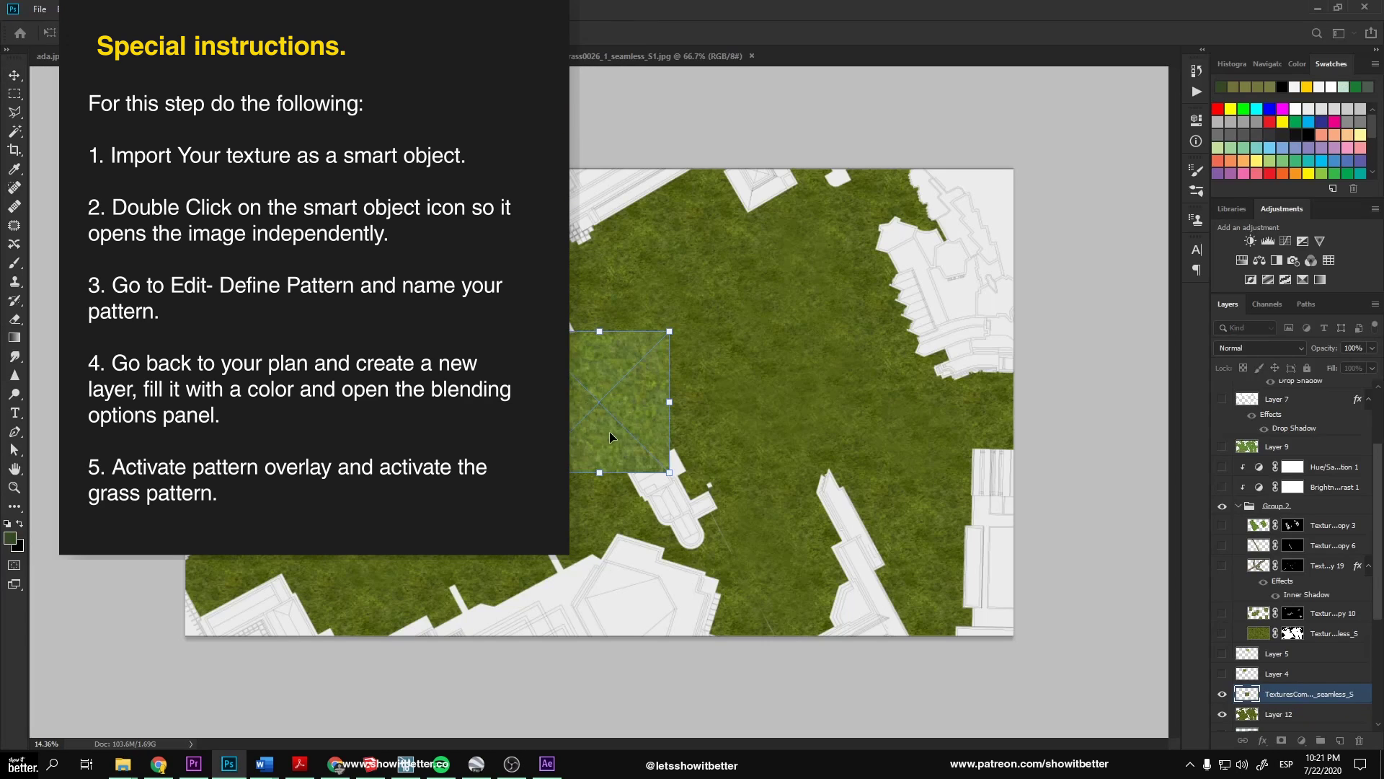
left_click_drag(671, 470, 660, 461)
key("Return")
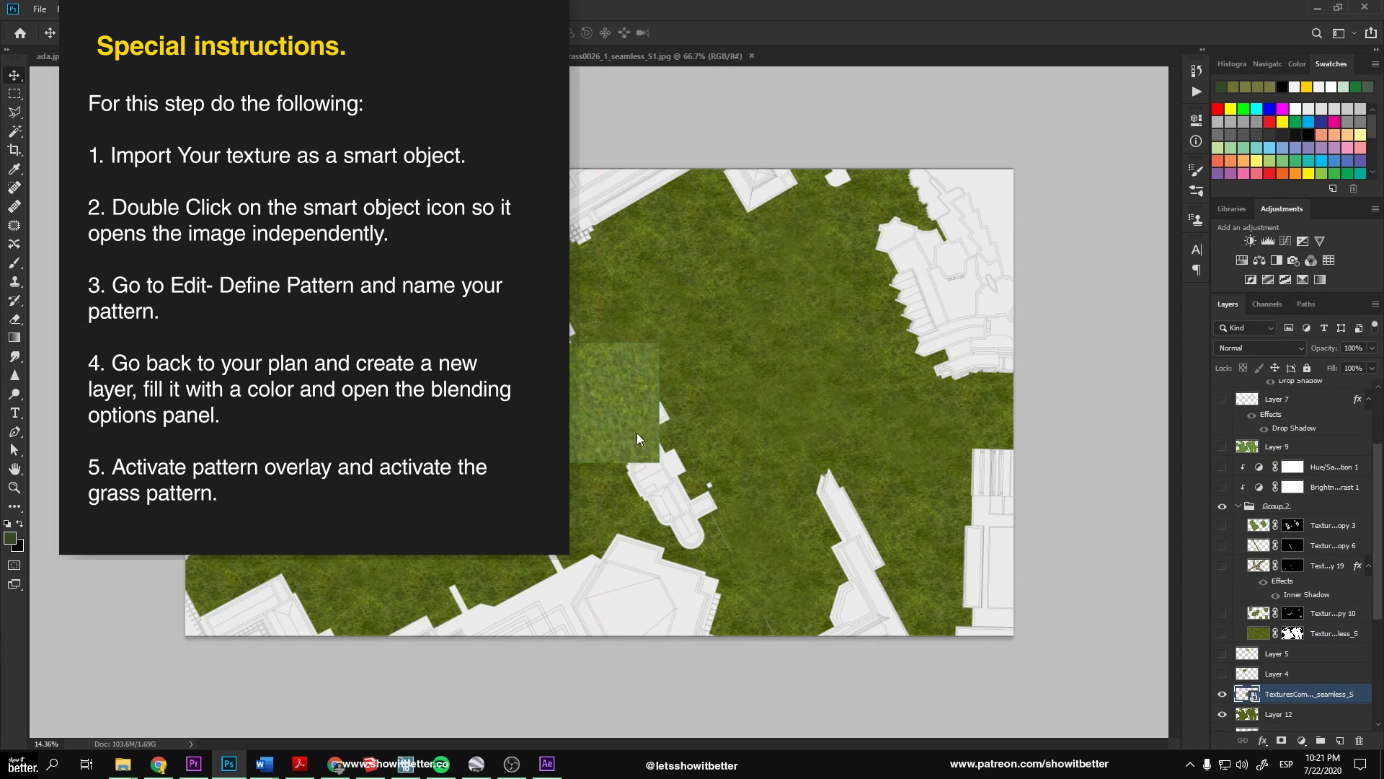
Open the placed grass smart object's contents and define the image as a pattern named "seamless grass pattern 2".
double_click(1248, 694)
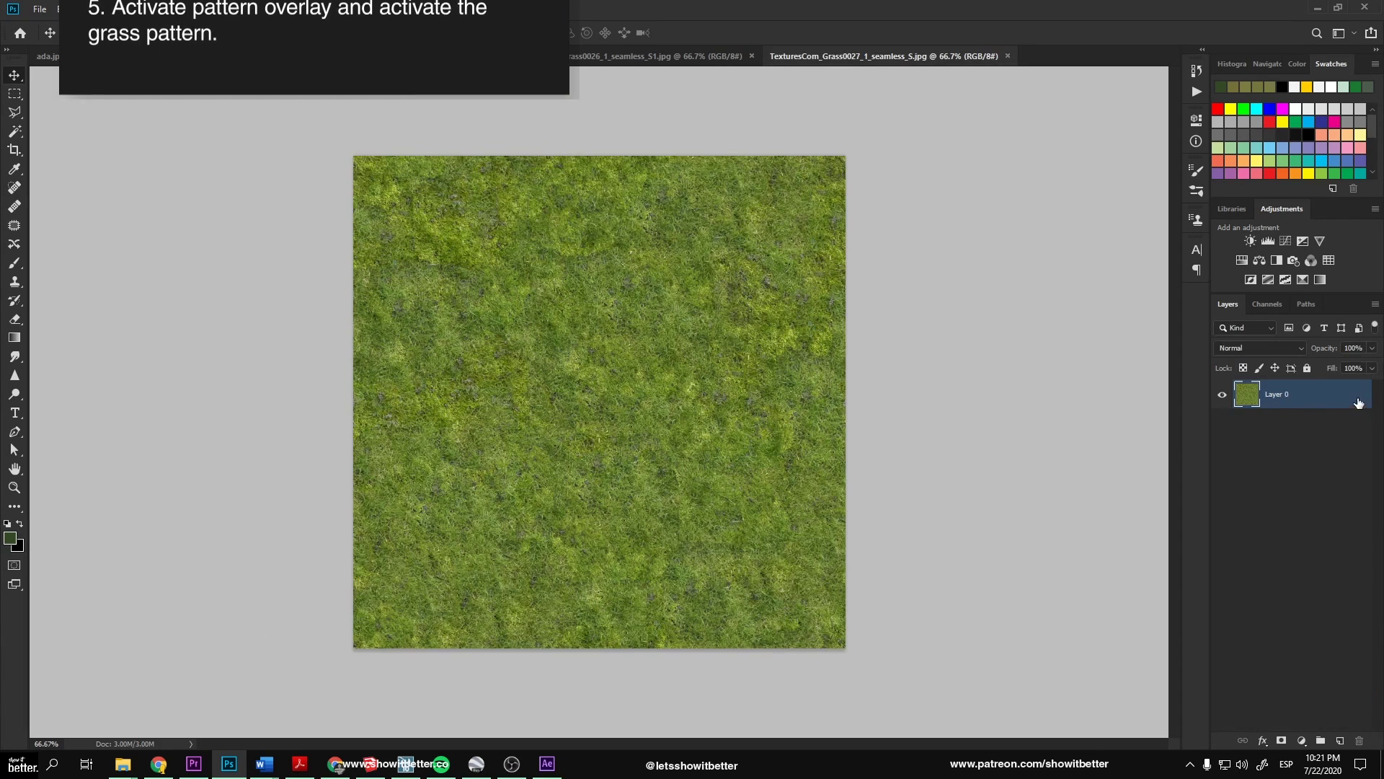
left_click(23, 11)
left_click(40, 9)
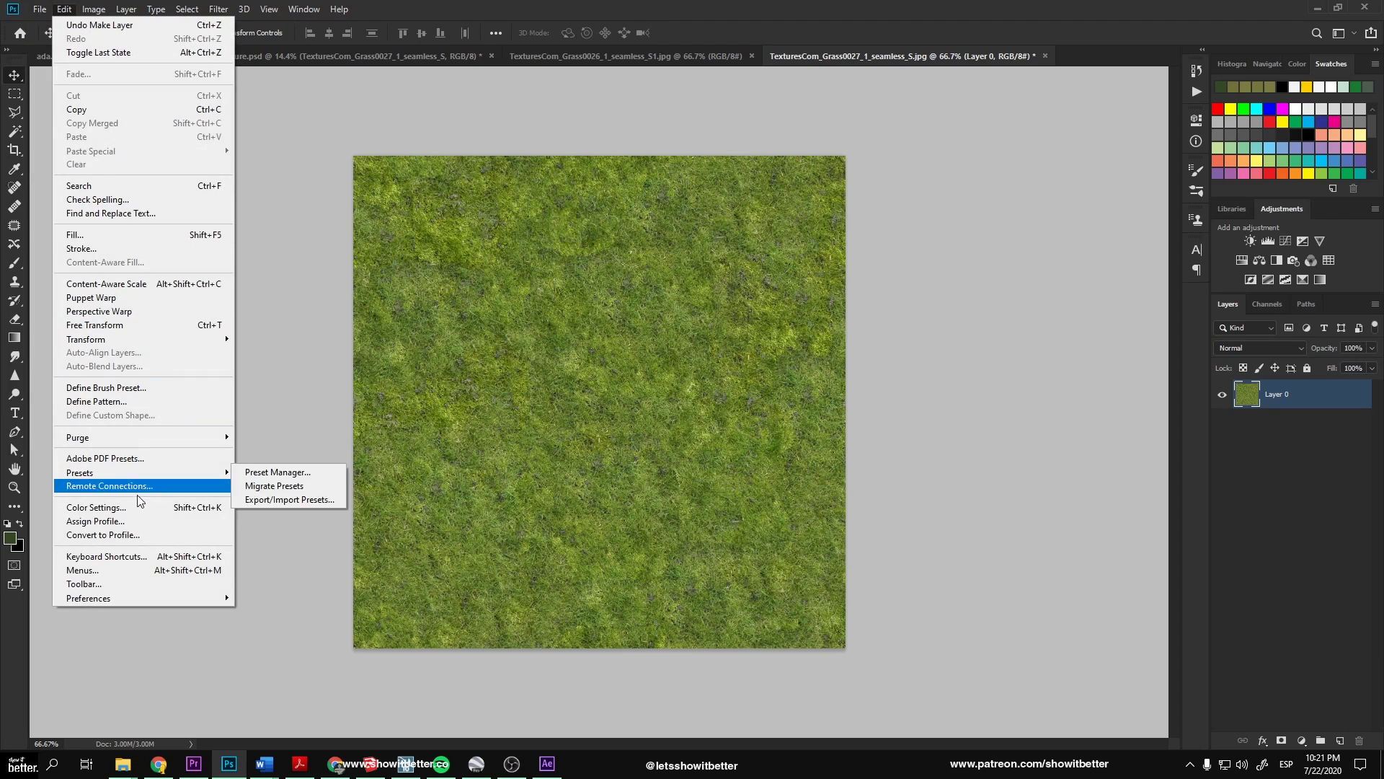
left_click(132, 402)
type("seamless grass")
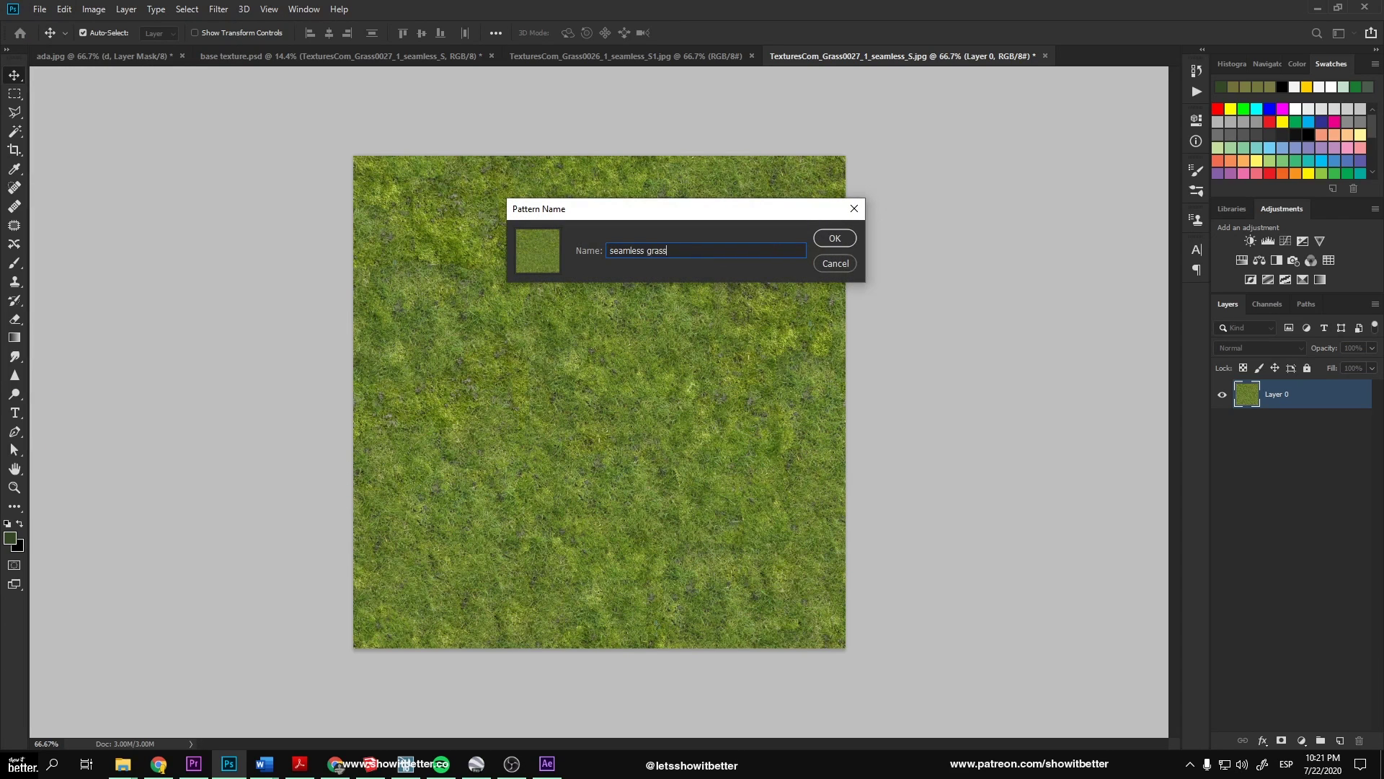
type(" pattern 2")
key("Return")
Return to base texture.psd, add a new layer and fill it with the dark green foreground colour.
left_click(435, 56)
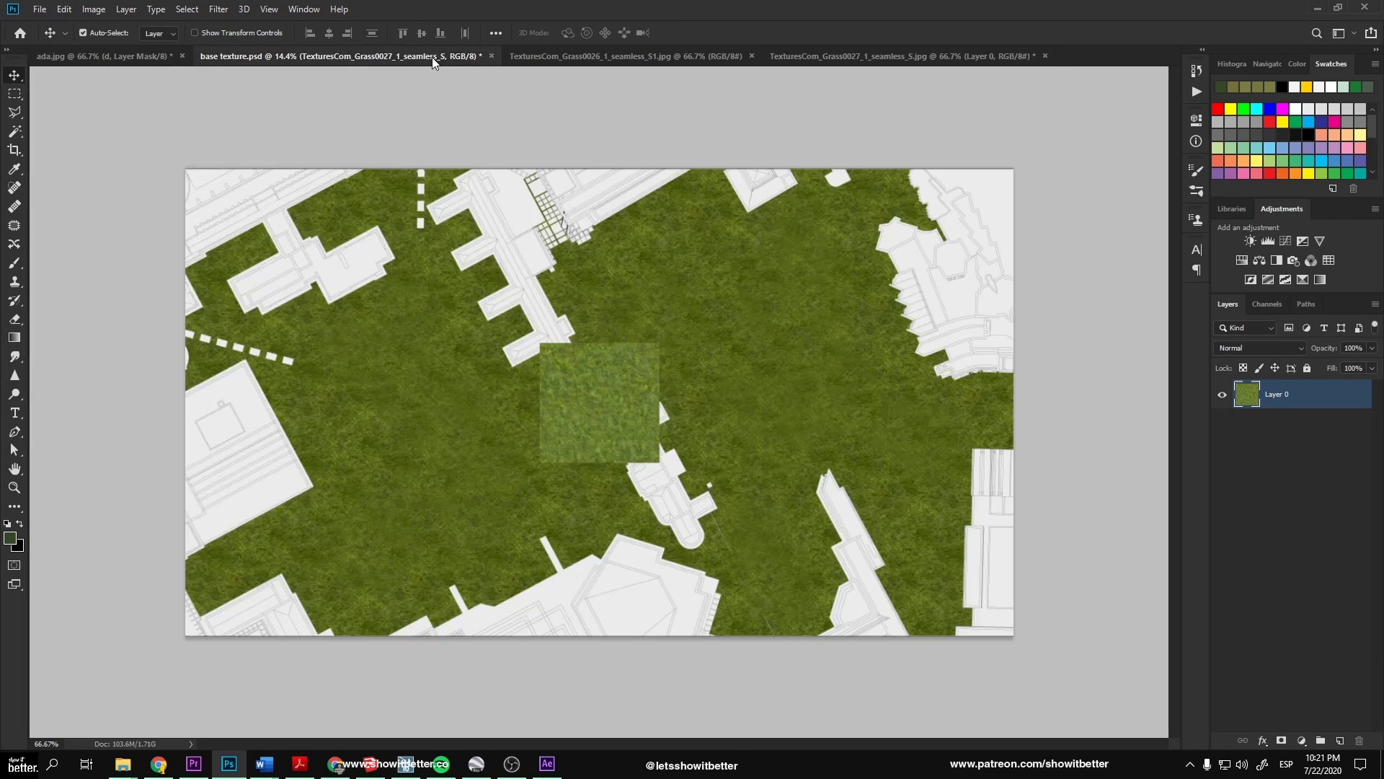
left_click(1341, 740)
key("alt+BackSpace")
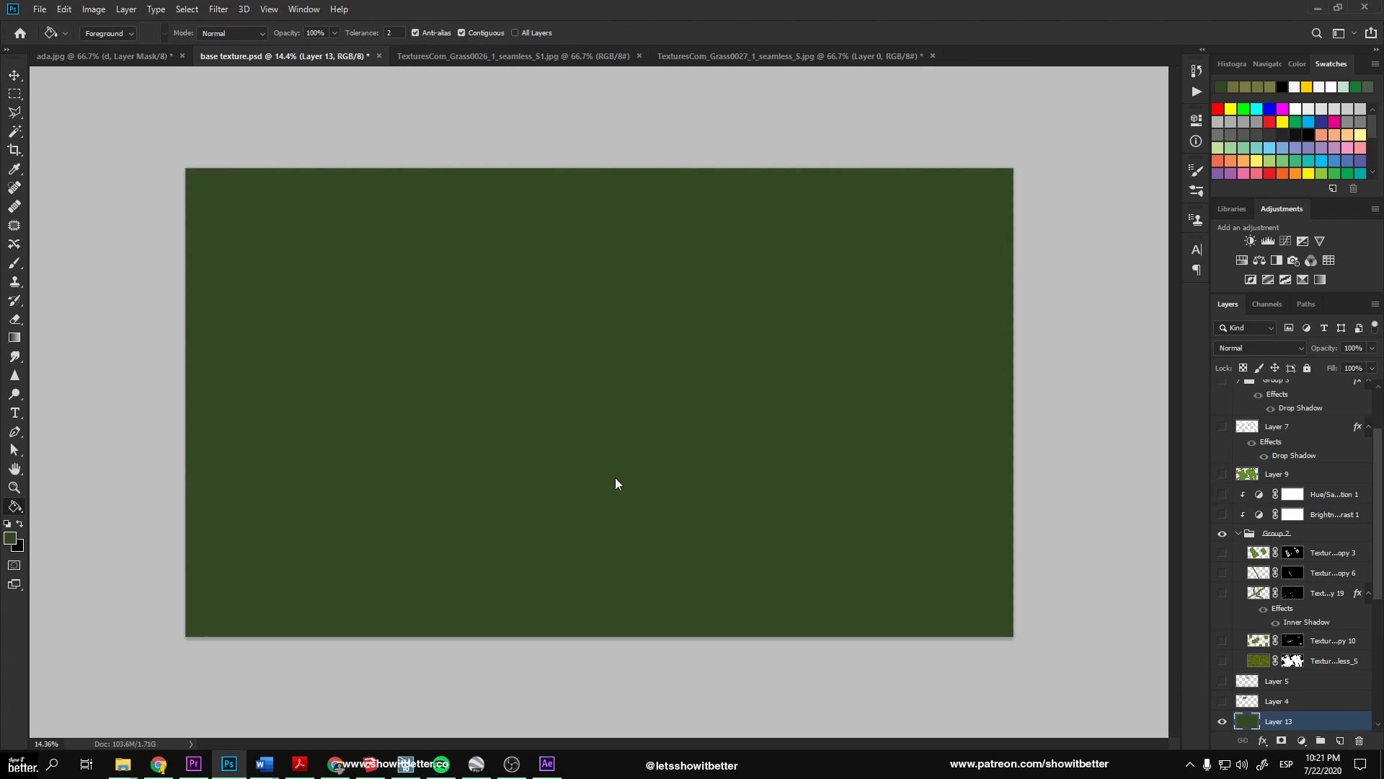
Give the green layer a Pattern Overlay using the new seamless grass pattern and reduce the pattern's scale.
double_click(1298, 721)
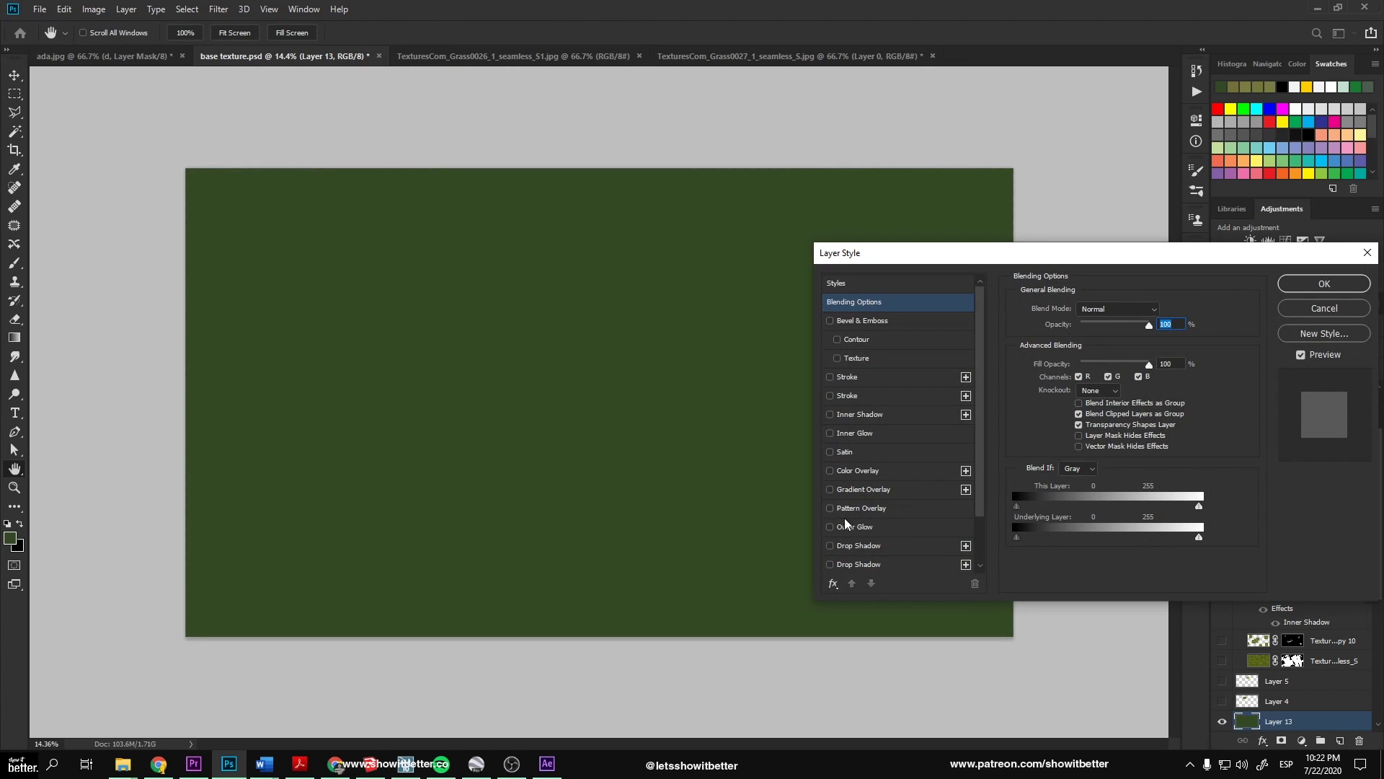
left_click(861, 507)
left_click(1114, 356)
left_click(1038, 469)
left_click(1110, 352)
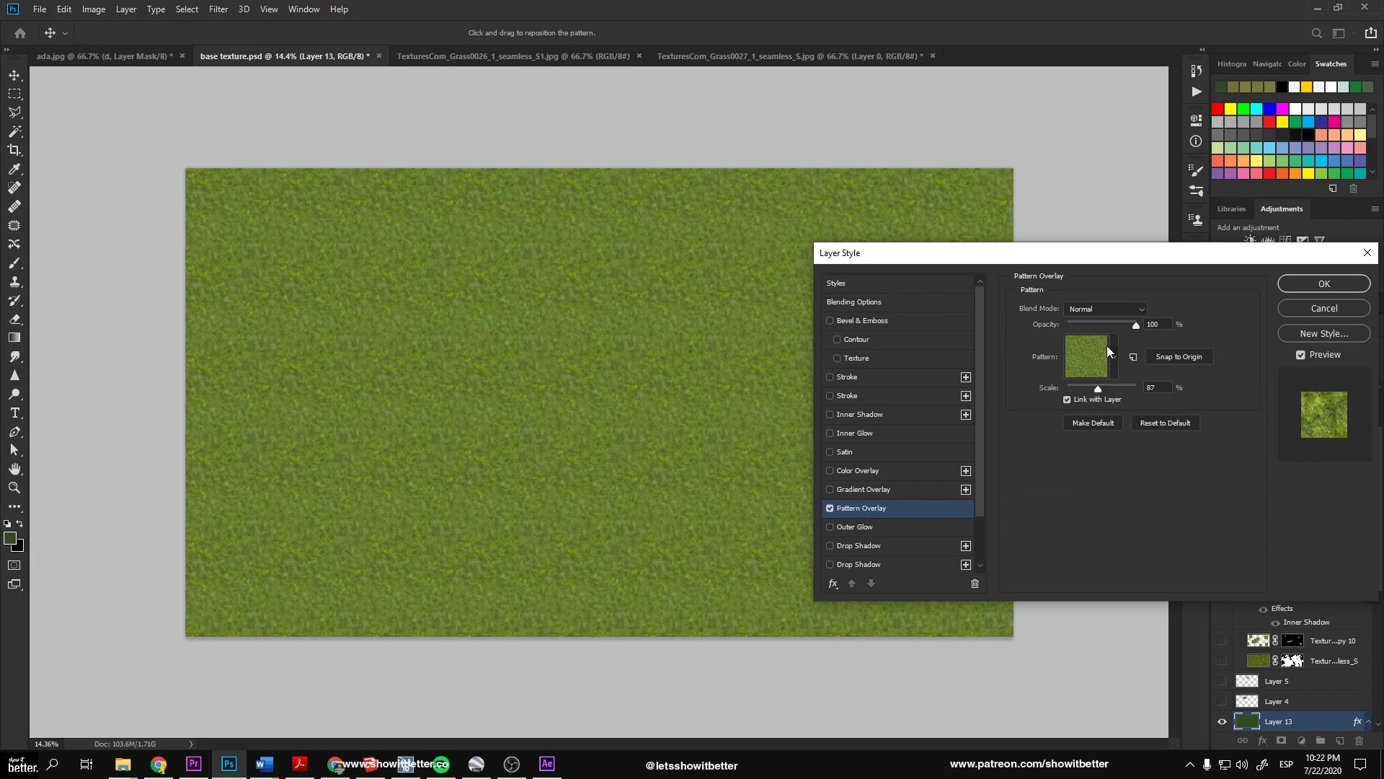
left_click_drag(1107, 391, 1097, 388)
key("Return")
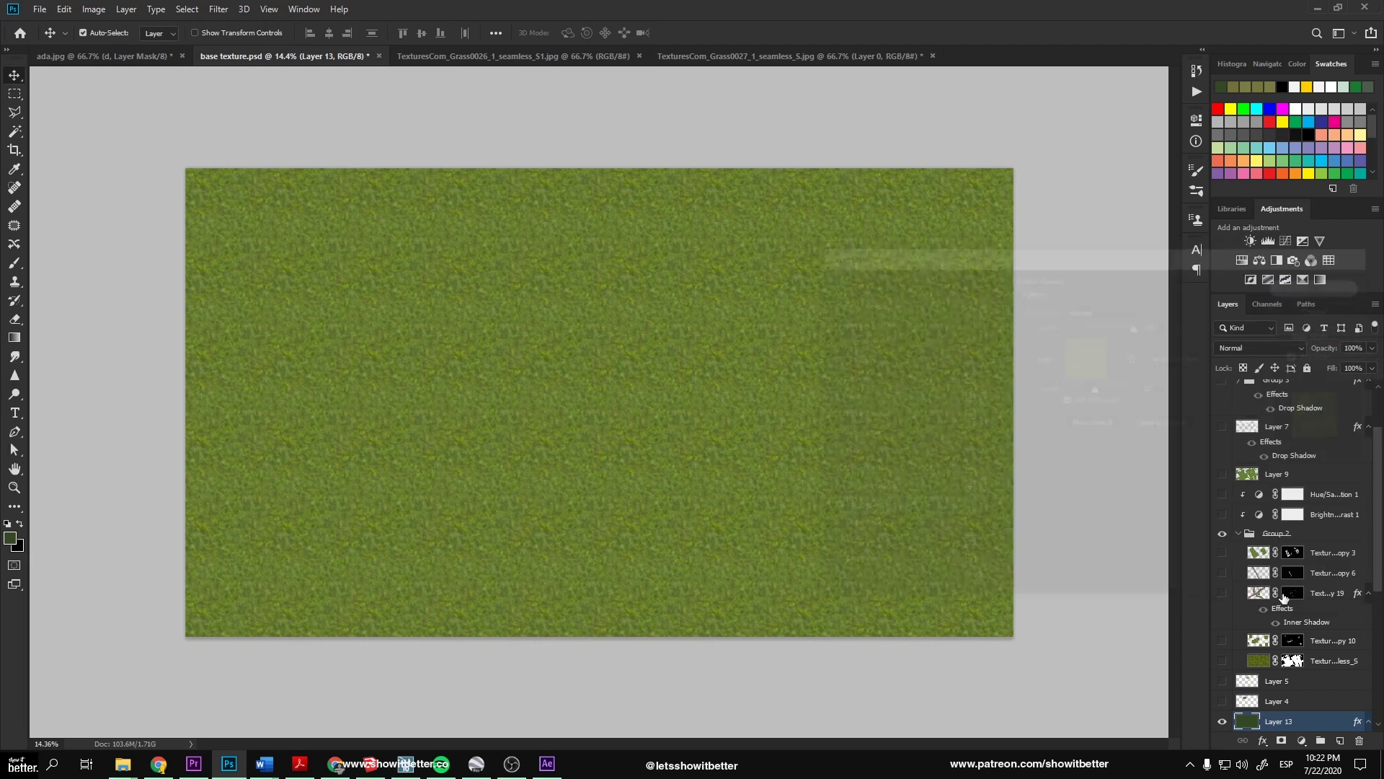
Rasterize Layer 13's layer style and add a layer mask inverted to black to hide the new grass.
right_click(1293, 696)
left_click(1263, 668)
right_click(1273, 666)
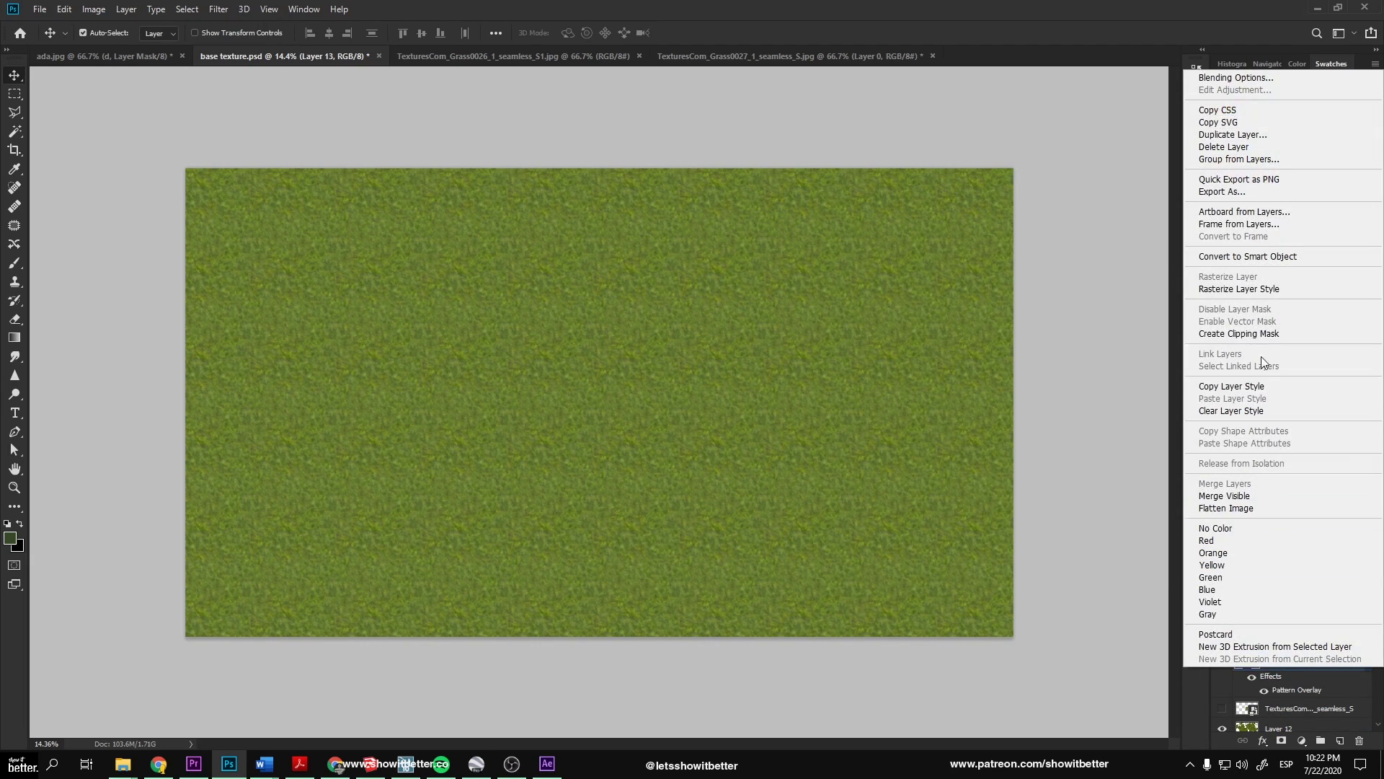
left_click(1263, 290)
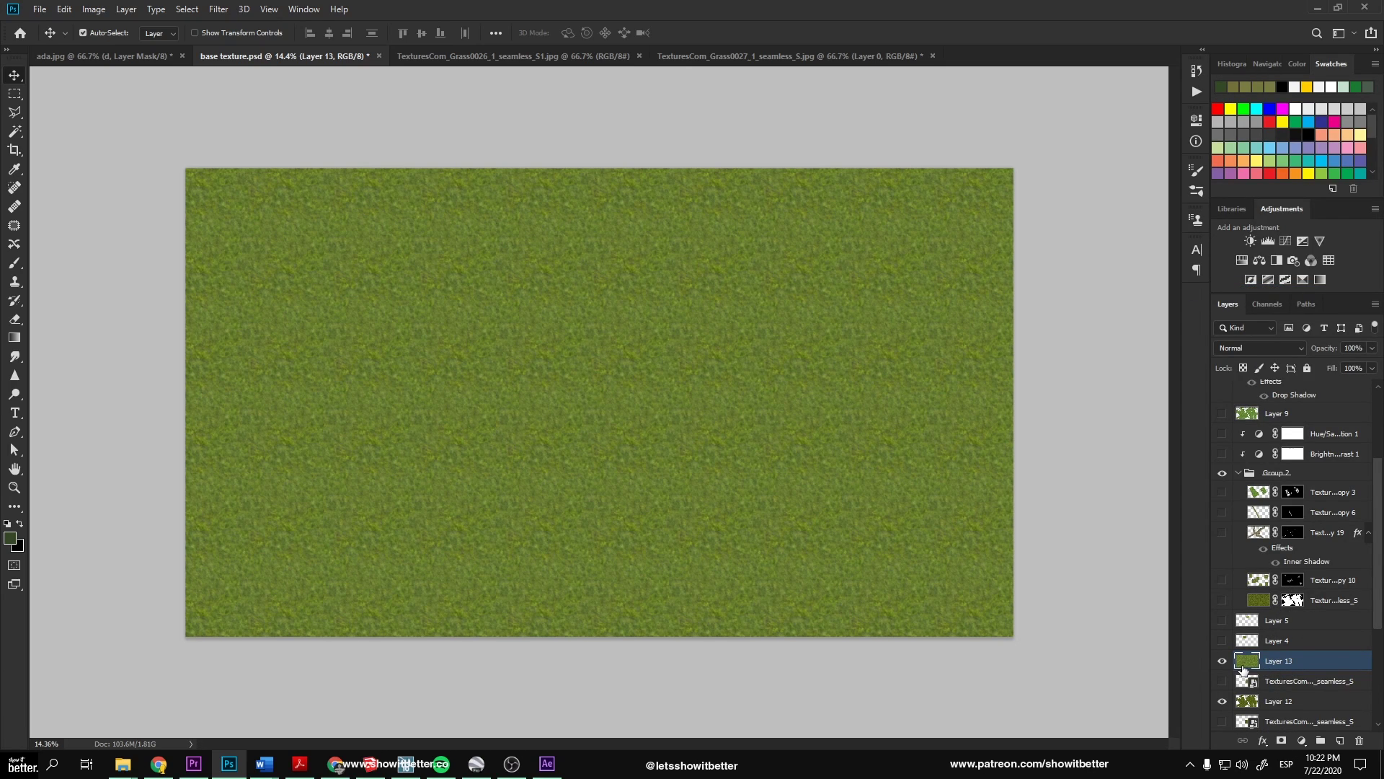
left_click(1283, 742)
key("ctrl+i")
Switch to the Brush tool and choose a large textured brush tip for painting on Layer 13's mask.
key("b")
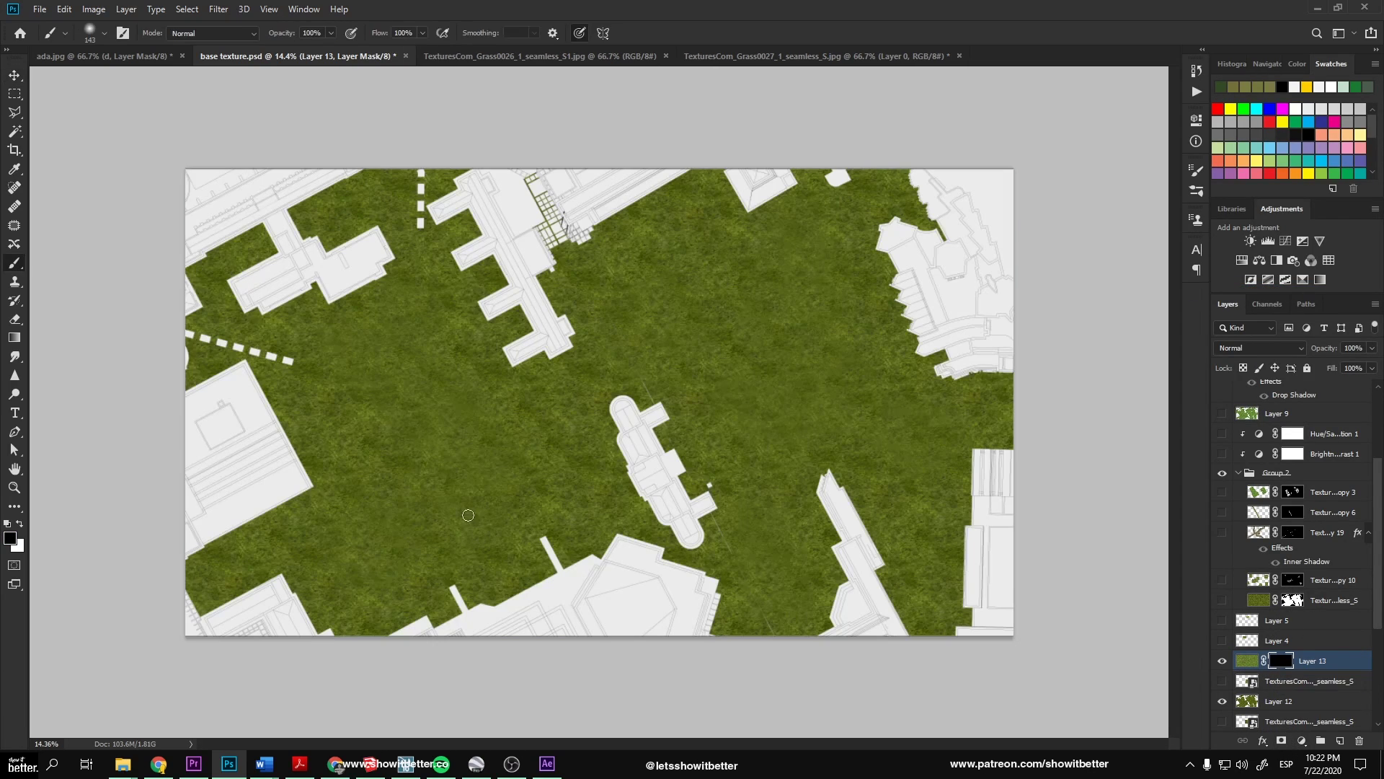
scroll(420, 469, "up", 2)
left_click_drag(420, 469, 444, 486)
right_click(457, 480)
double_click(788, 611)
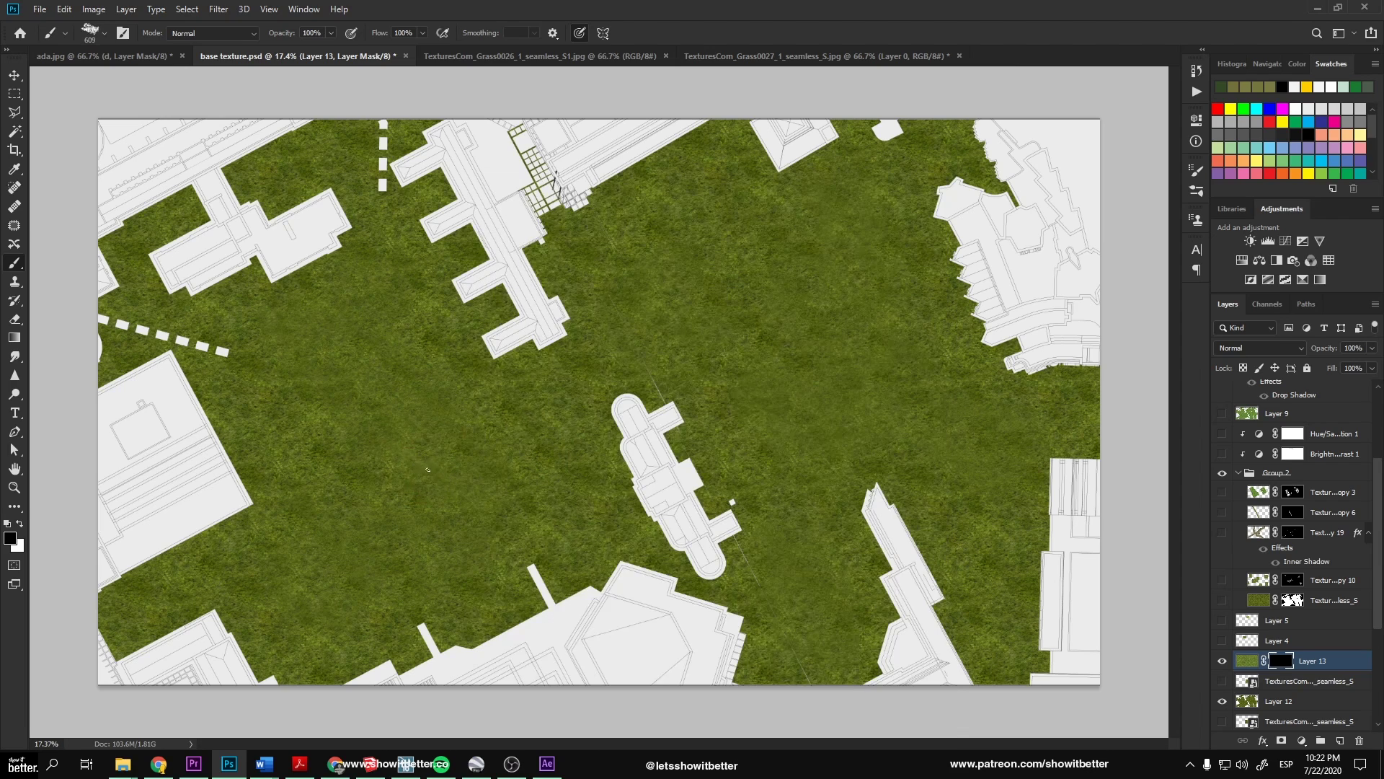
Make white the painting colour, try dabs on the west lawn and undo them, and set the brush opacity to 30%.
key("x")
mouse_move(360, 407)
left_mouse_down()
mouse_move(411, 443)
mouse_move(336, 410)
left_mouse_up()
left_click(364, 400)
key("ctrl+z")
left_click(370, 405)
key("ctrl+z")
key("3")
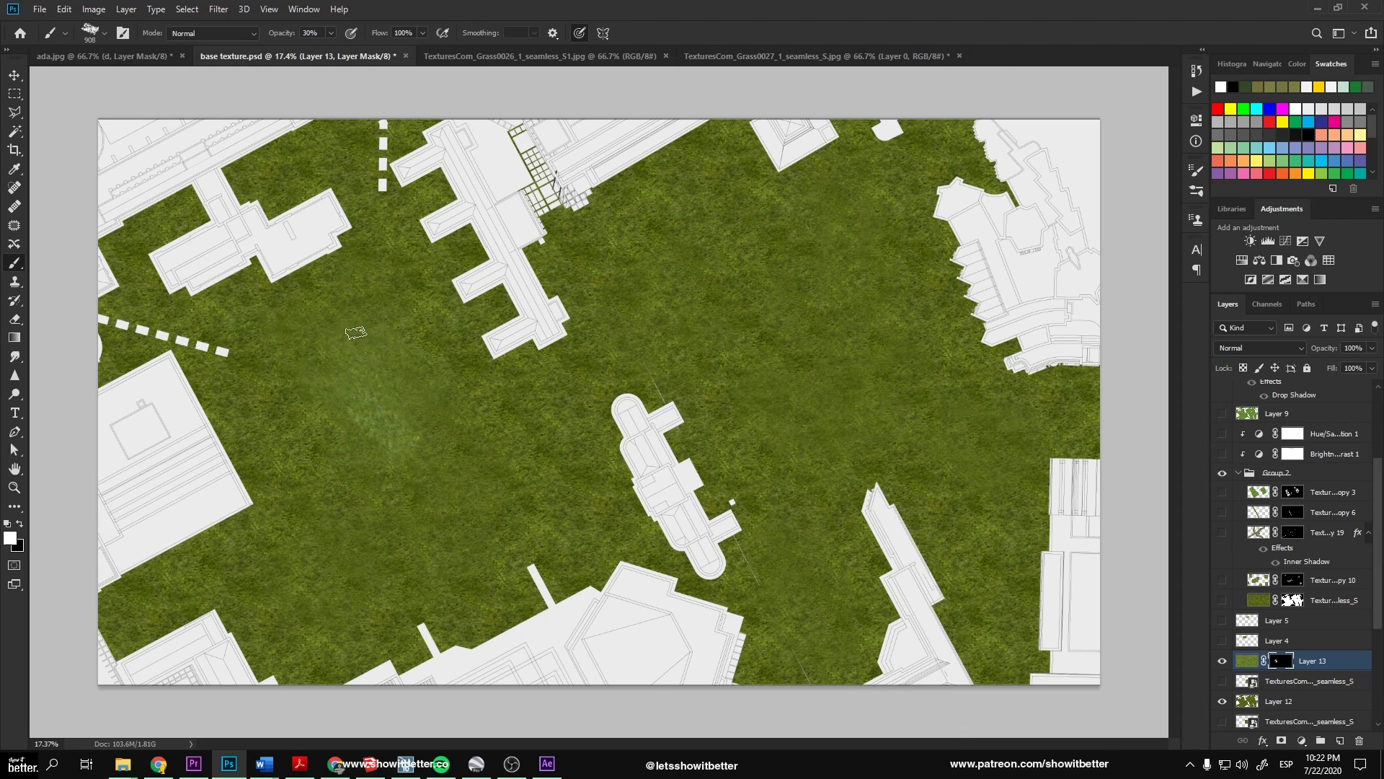
Paint soft patches of the second grass into the mask over the west lawn.
left_click_drag(356, 334, 386, 432)
left_click_drag(388, 444, 358, 447)
mouse_move(371, 475)
left_mouse_down()
mouse_move(429, 447)
mouse_move(423, 434)
mouse_move(324, 436)
left_mouse_up()
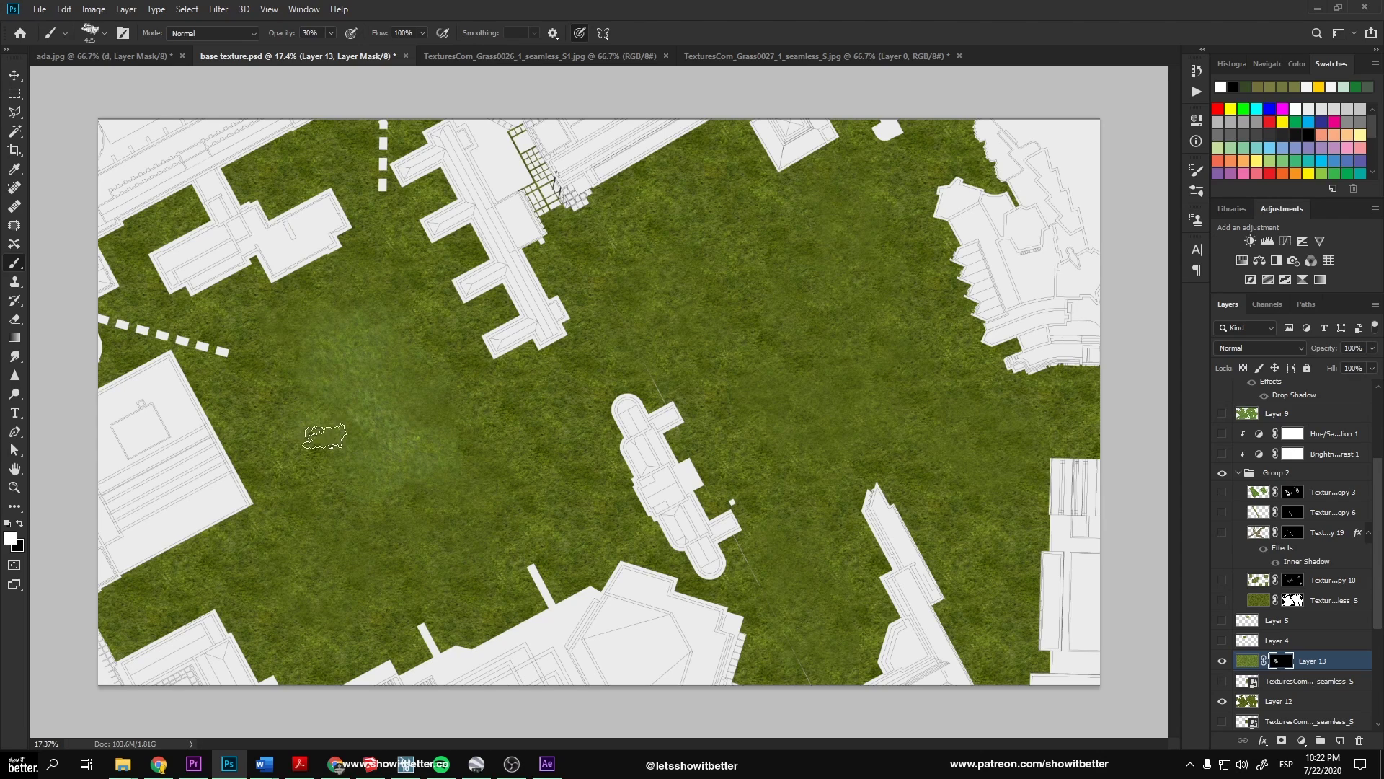
Brush further faint grass patches into the mask over the north-central, eastern and southern lawns.
left_click_drag(631, 335, 623, 336)
left_click(686, 281)
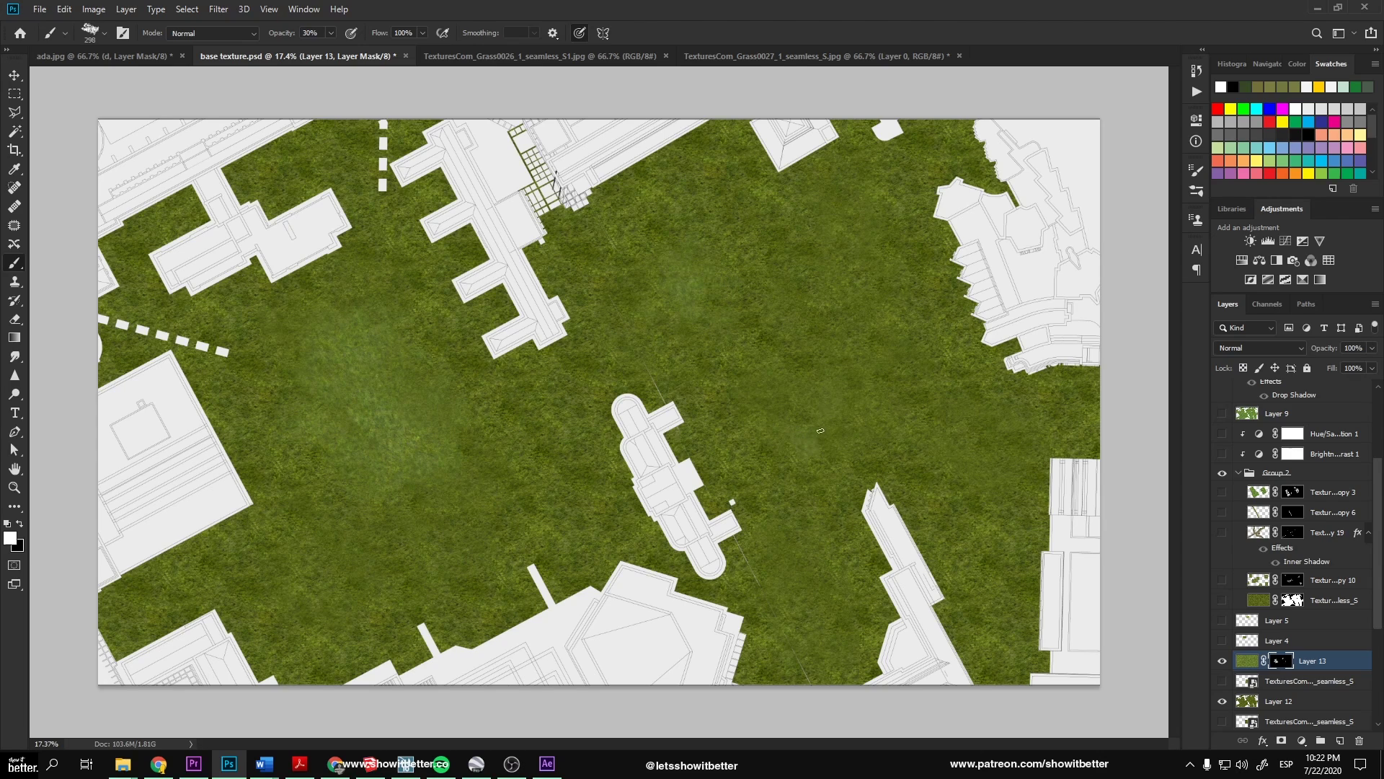
mouse_move(867, 418)
left_mouse_down()
mouse_move(859, 399)
mouse_move(901, 390)
left_mouse_up()
left_click_drag(825, 274, 869, 265)
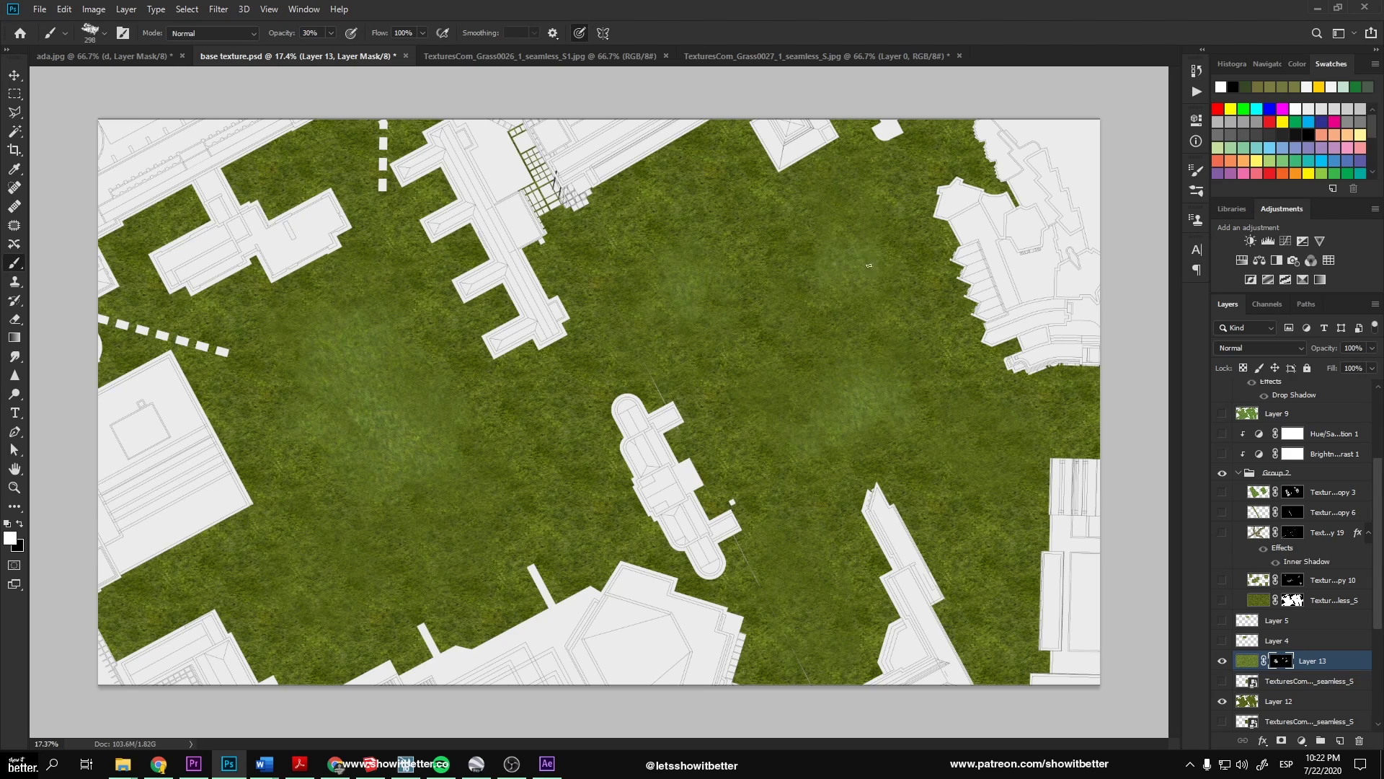
mouse_move(931, 438)
left_mouse_down()
mouse_move(984, 465)
mouse_move(1023, 441)
left_mouse_up()
left_click_drag(1001, 604, 976, 568)
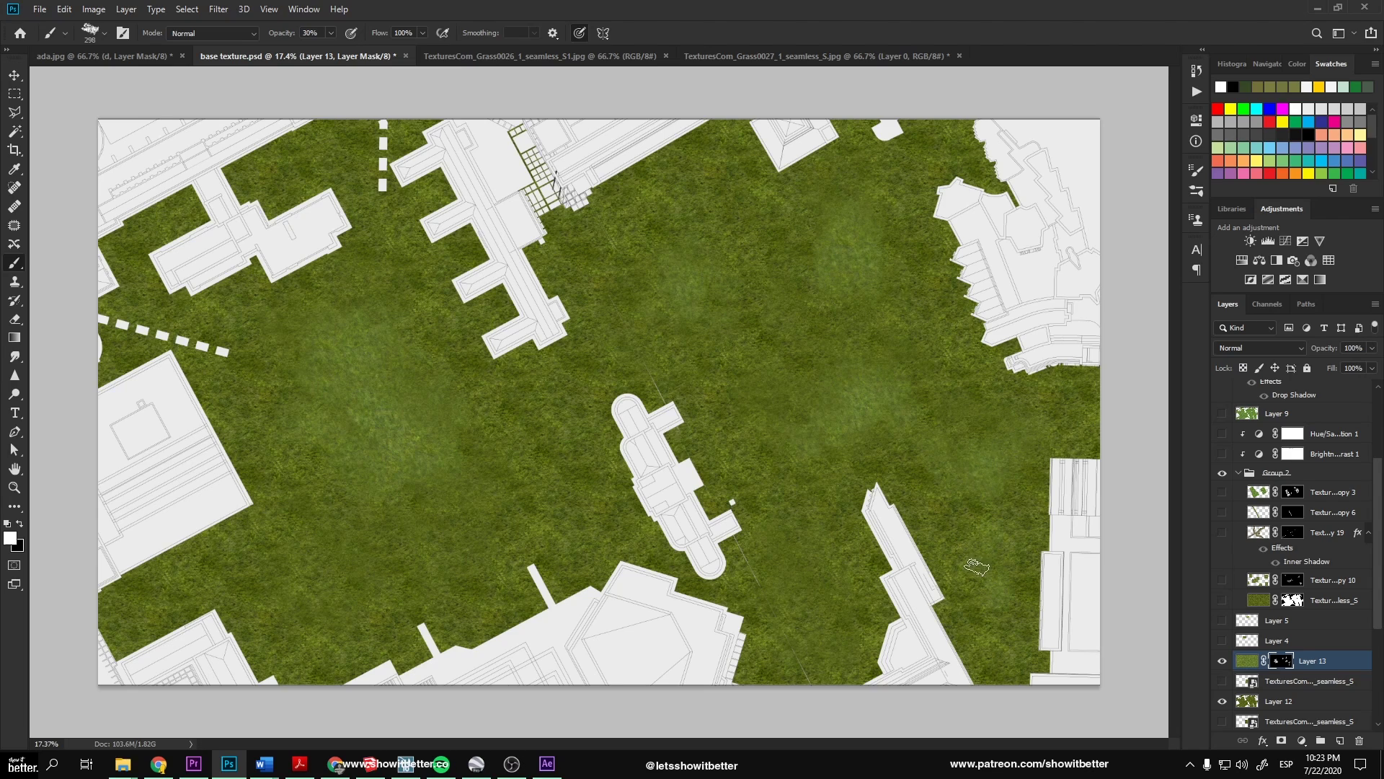
left_click_drag(813, 602, 794, 647)
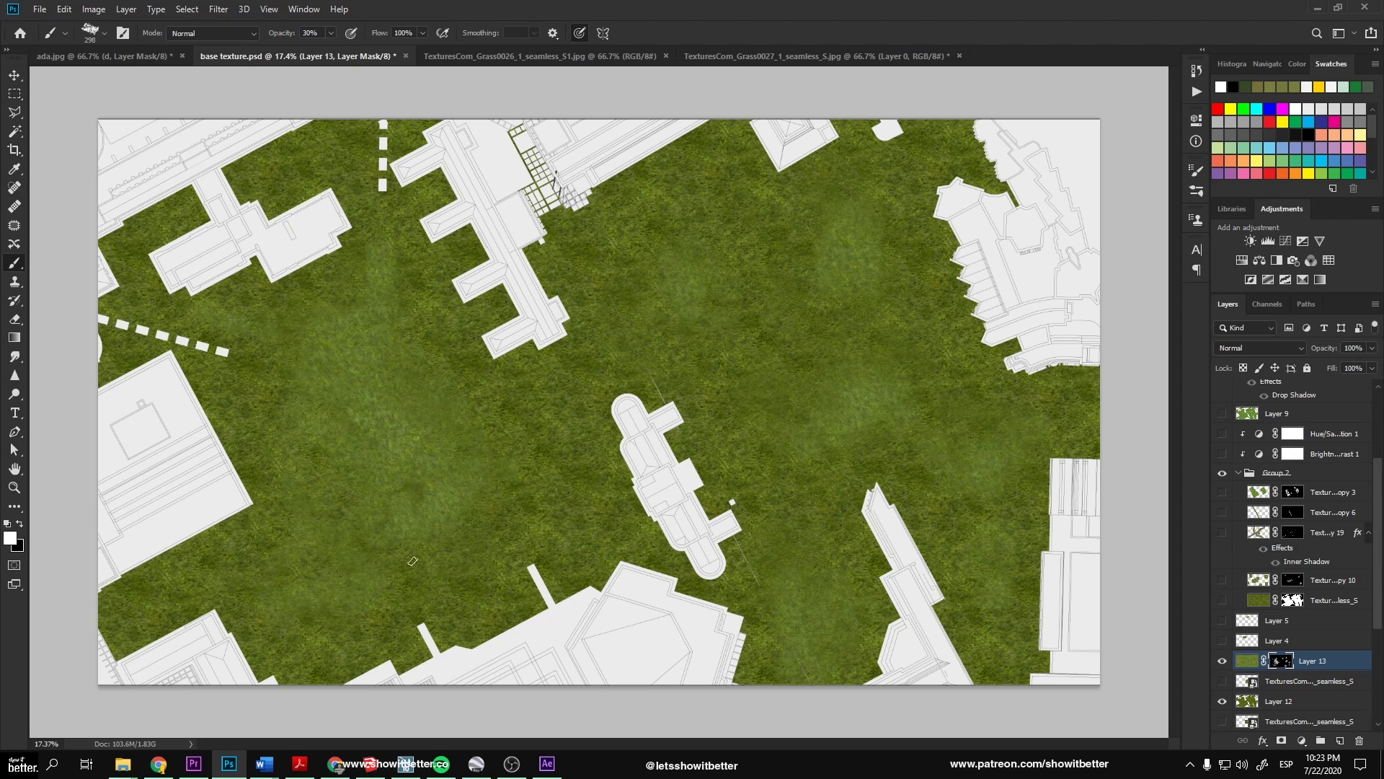
Lower Layer 13's opacity to 47% to soften the painted grass patches.
scroll(485, 457, "down", 8)
scroll(485, 457, "up", 6)
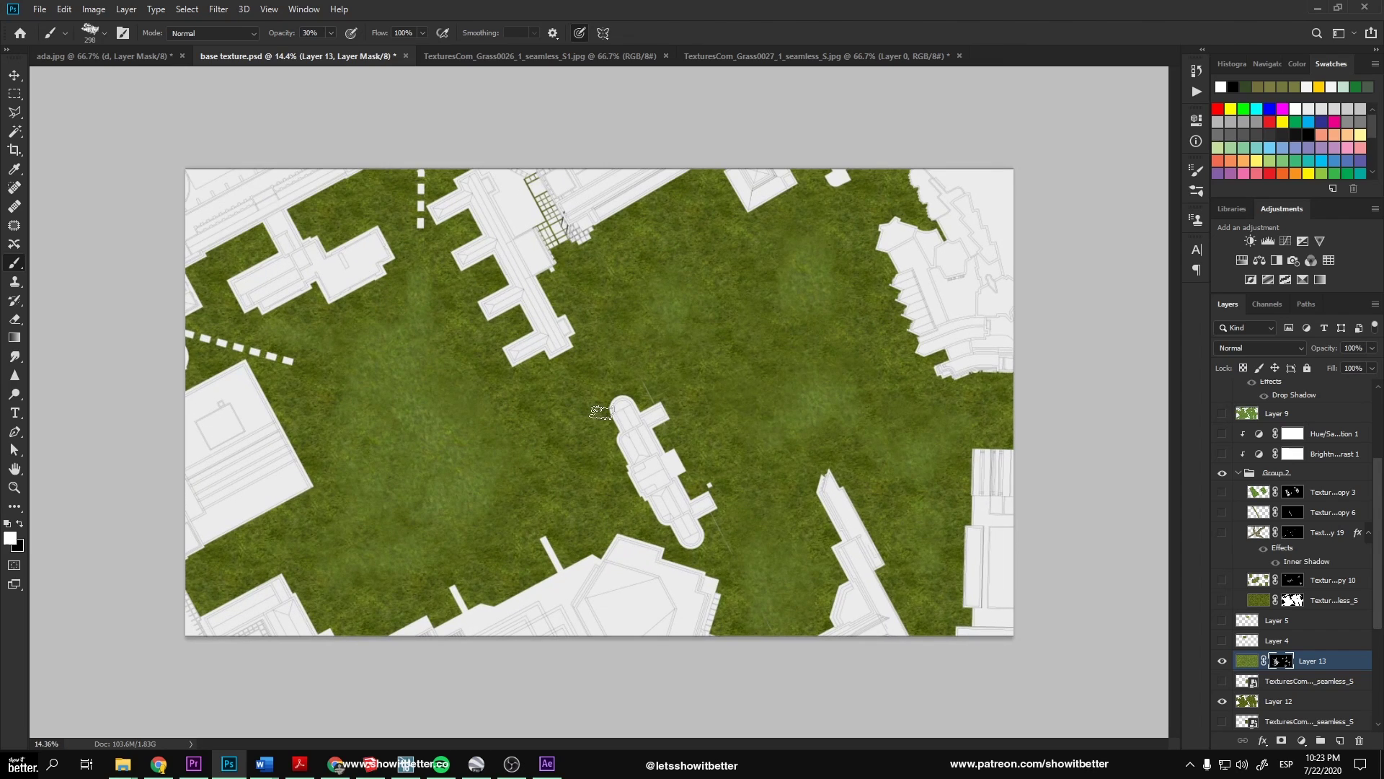
left_click_drag(1323, 348, 1252, 349)
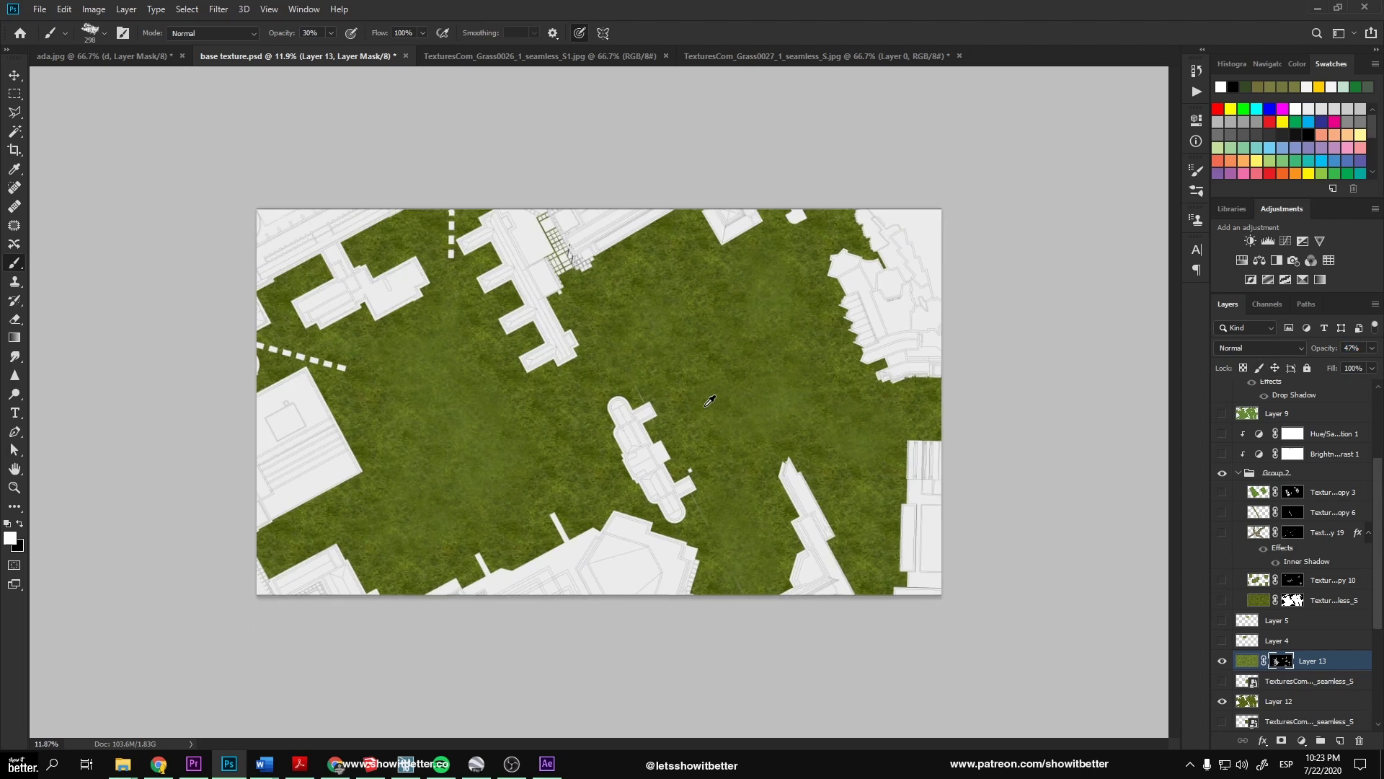
Place the TexturesCom_Grass0118_1_seamless_S dirt-and-grass image near the centre of the plan.
key("v")
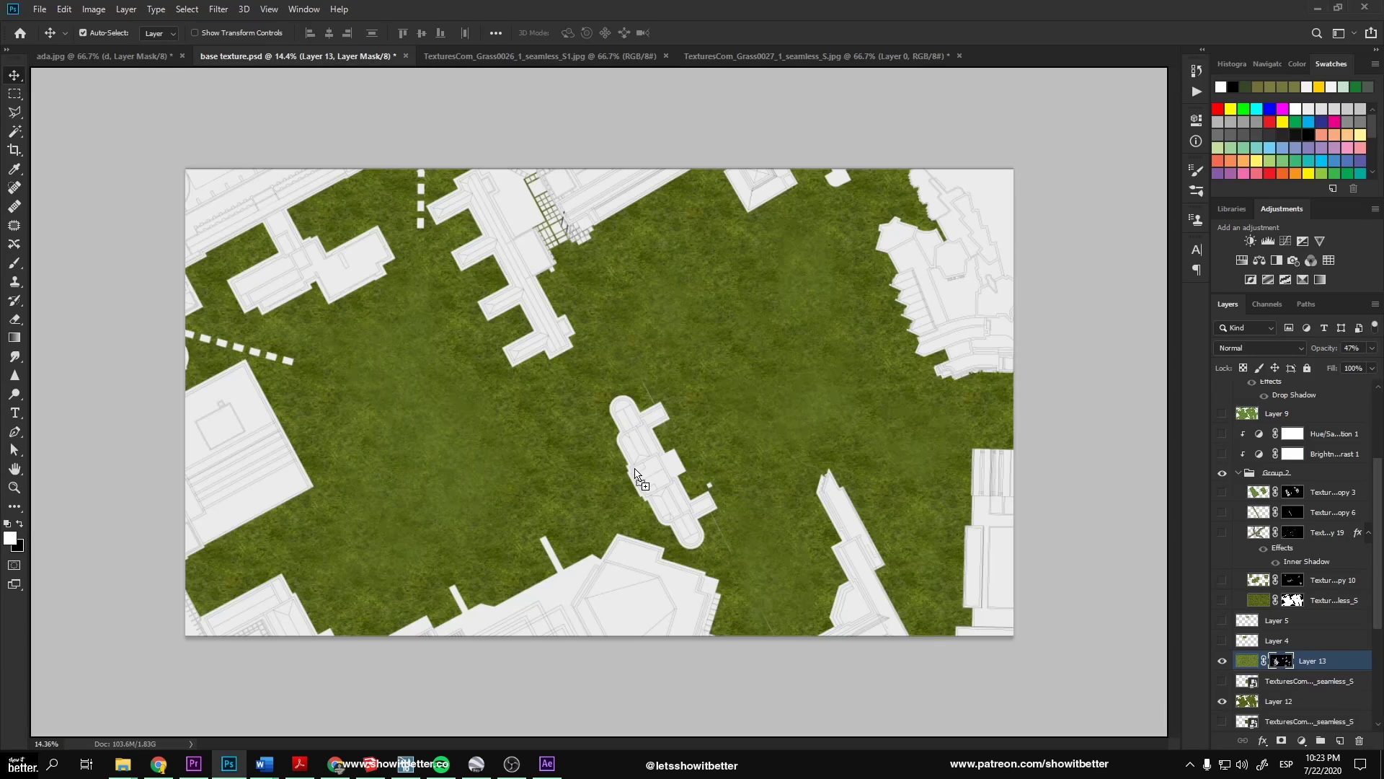
left_click_drag(634, 468, 631, 424)
key("Return")
Open the placed dirt-and-grass smart object's contents and define the image as a pattern named "dirt grass".
double_click(1258, 669)
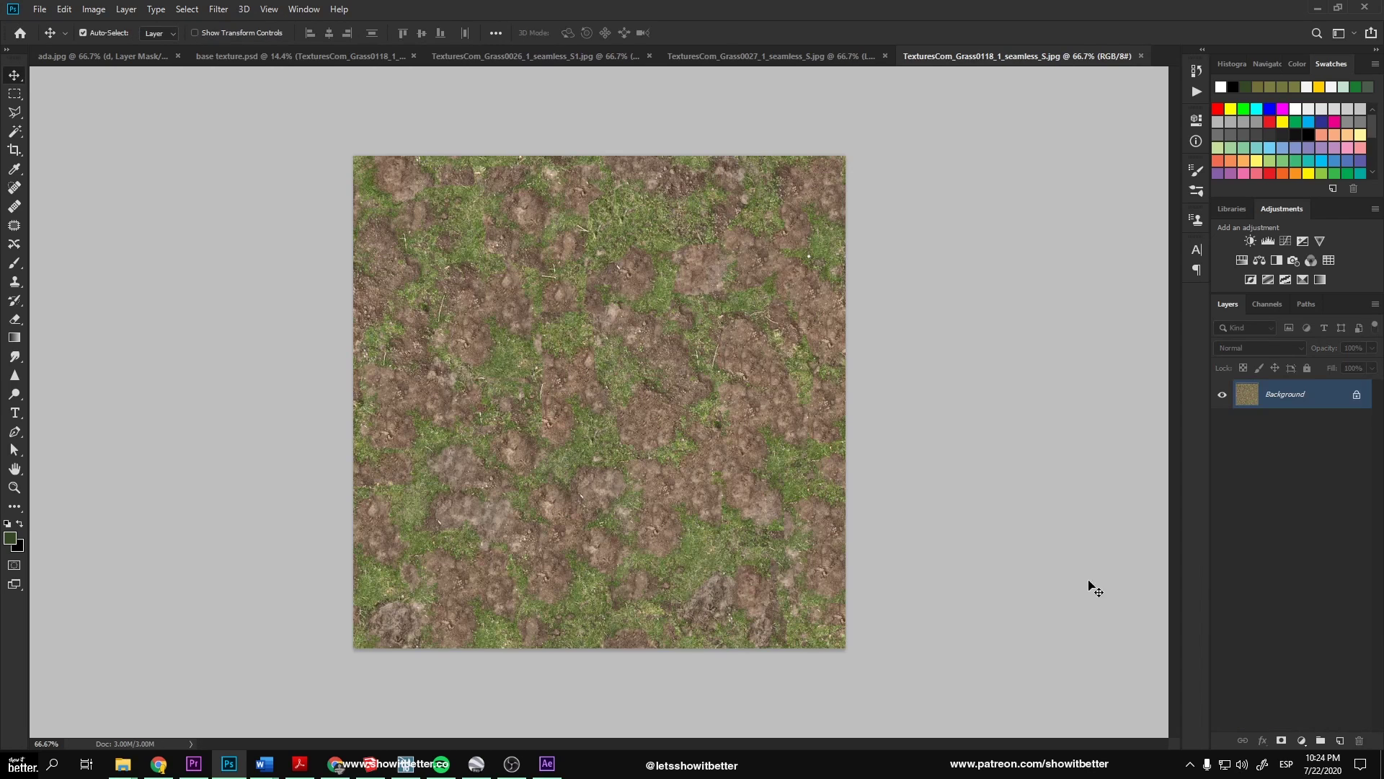
left_click(50, 10)
left_click(101, 400)
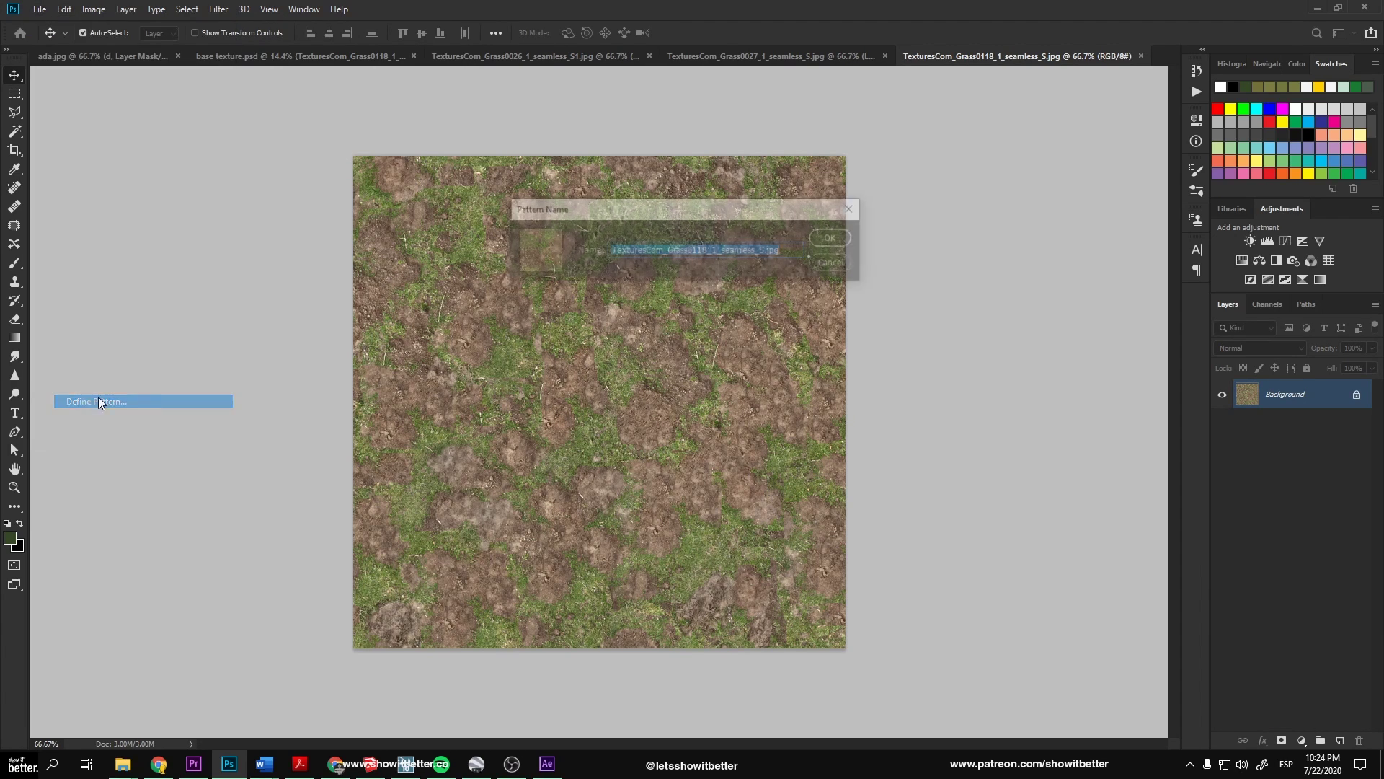
type("dirt grass")
key("Return")
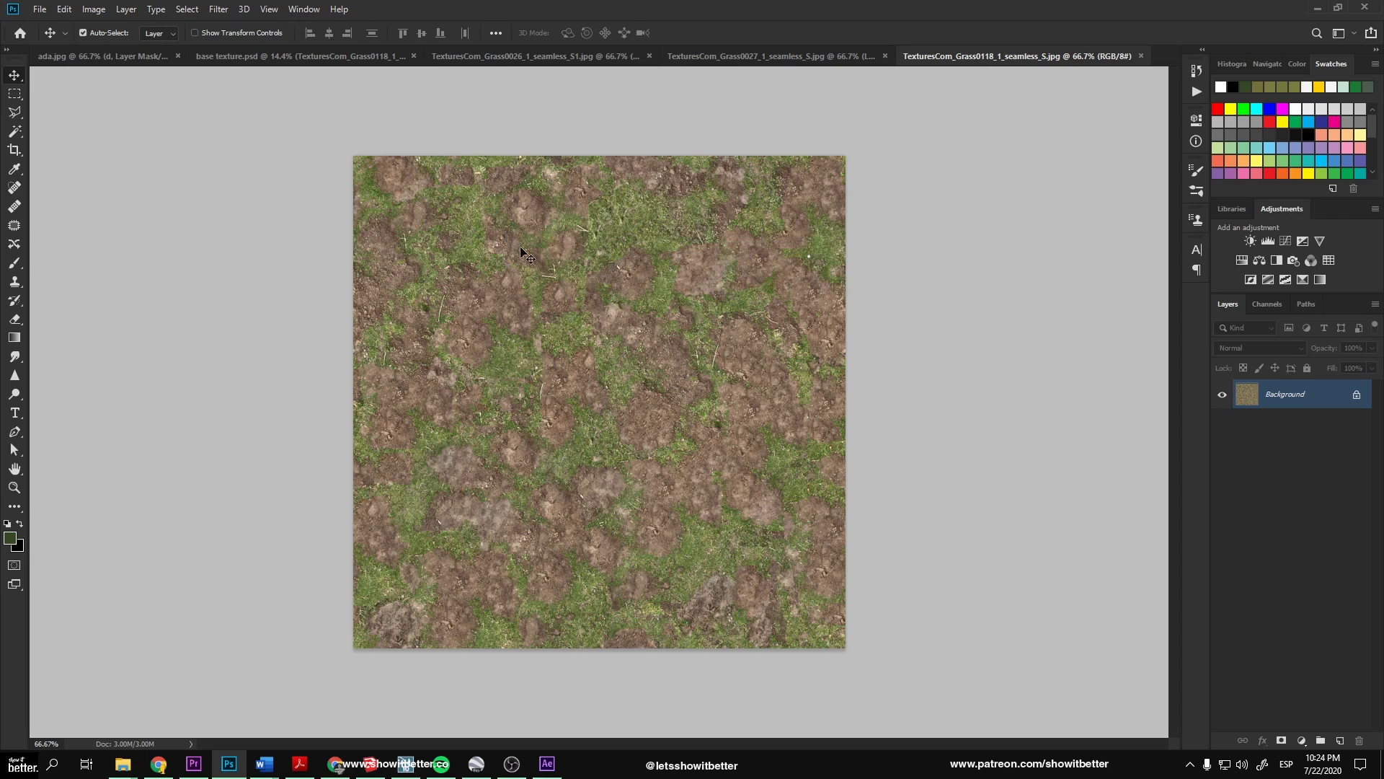
Go back to base texture.psd, create another new layer and flood it with dark green using the Paint Bucket.
left_click(382, 58)
left_click(1339, 741)
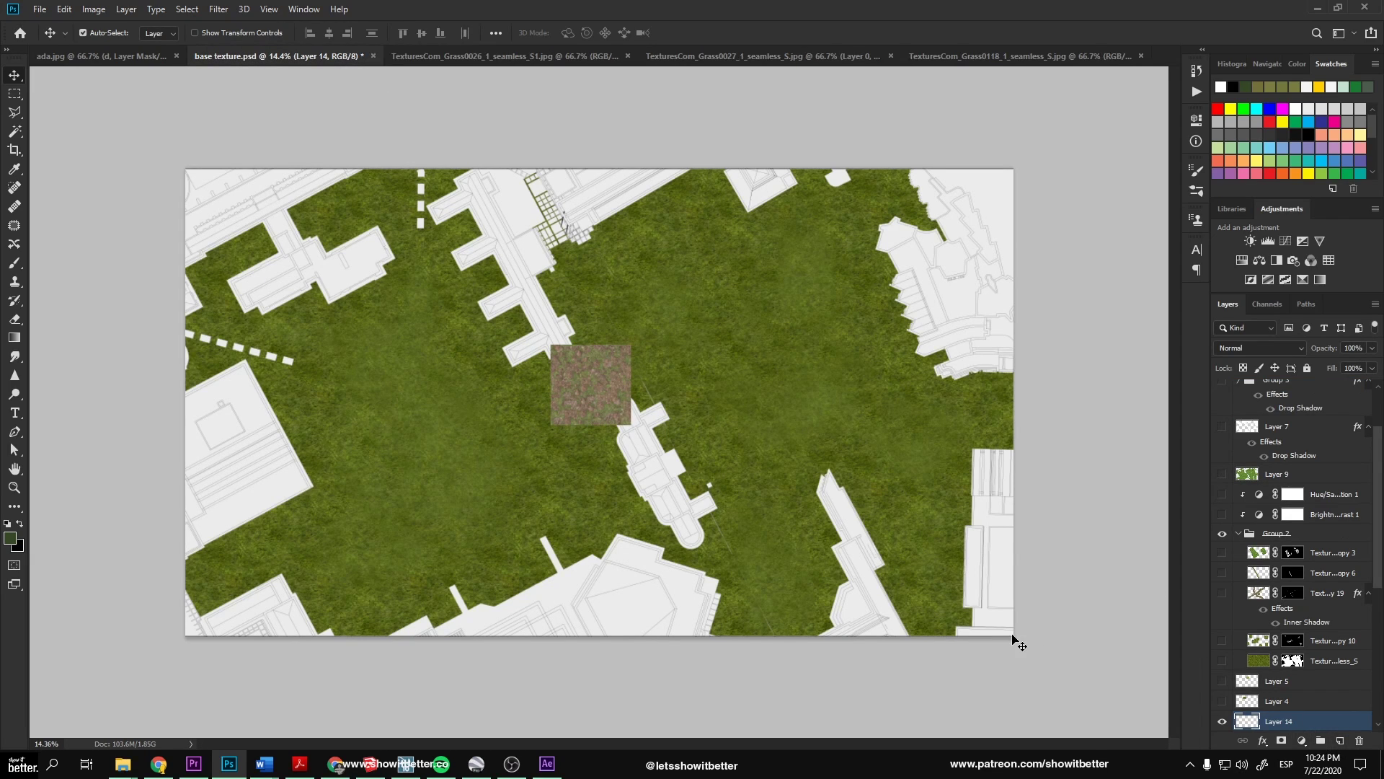
key("g")
left_click(724, 482)
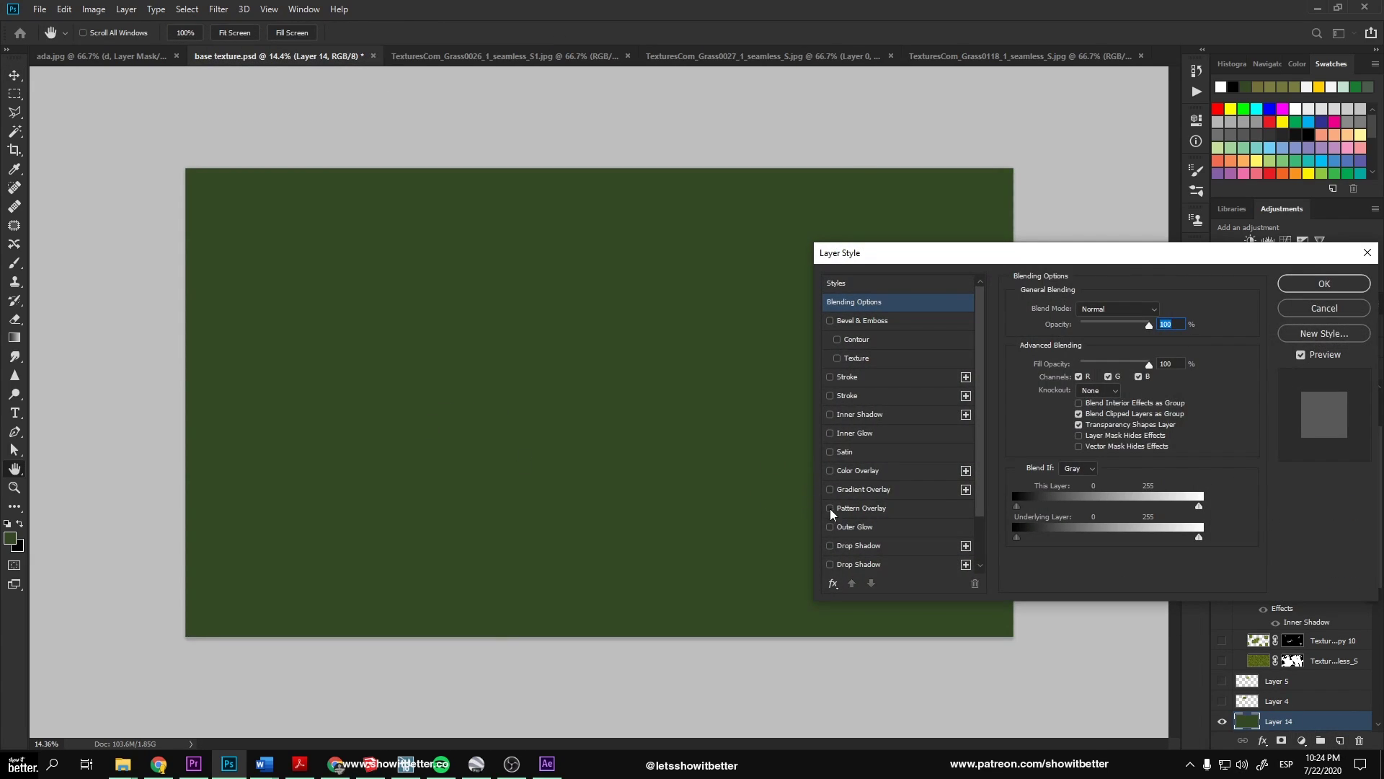
Enable Pattern Overlay on Layer 14 with the dirt grass pattern and set its scale to 85%.
left_click(1072, 365)
left_click(1061, 469)
left_click(1095, 352)
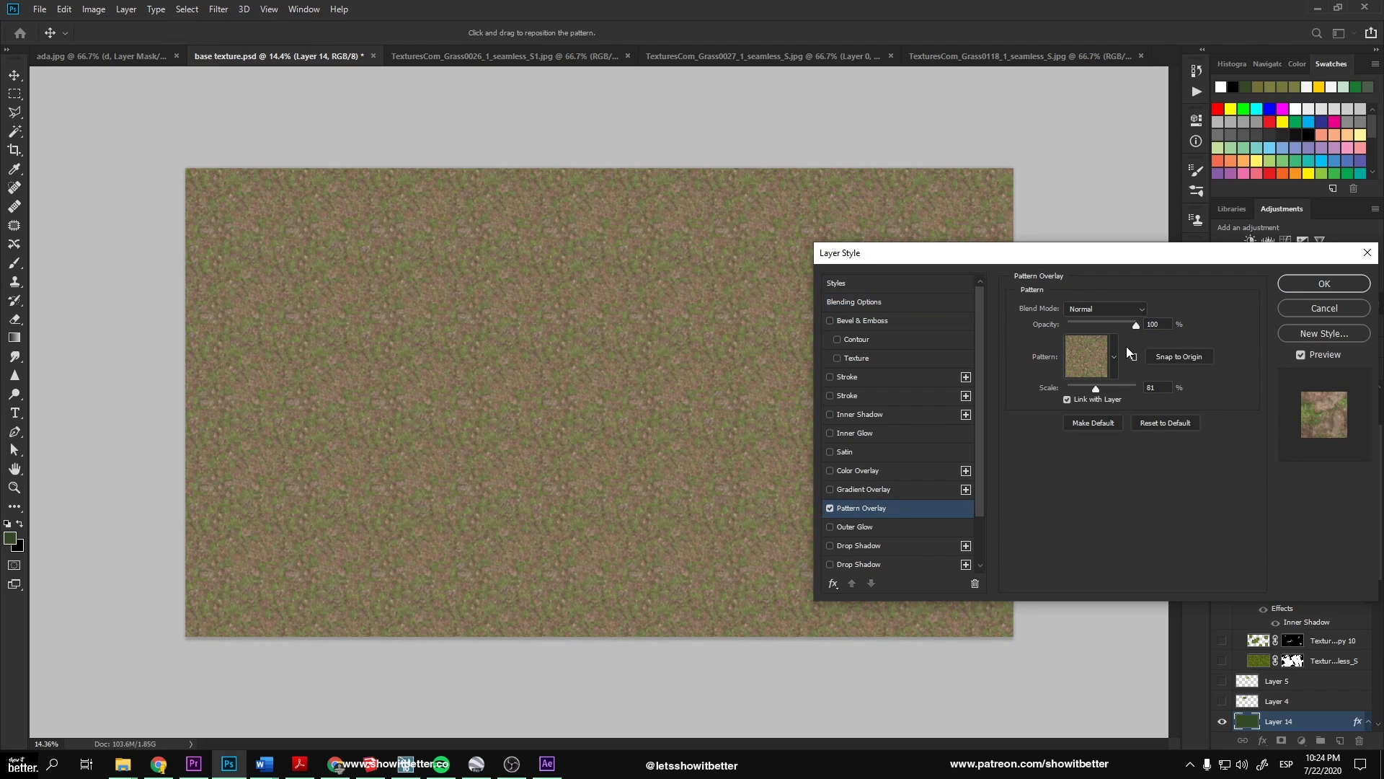
left_click_drag(1096, 388, 1098, 387)
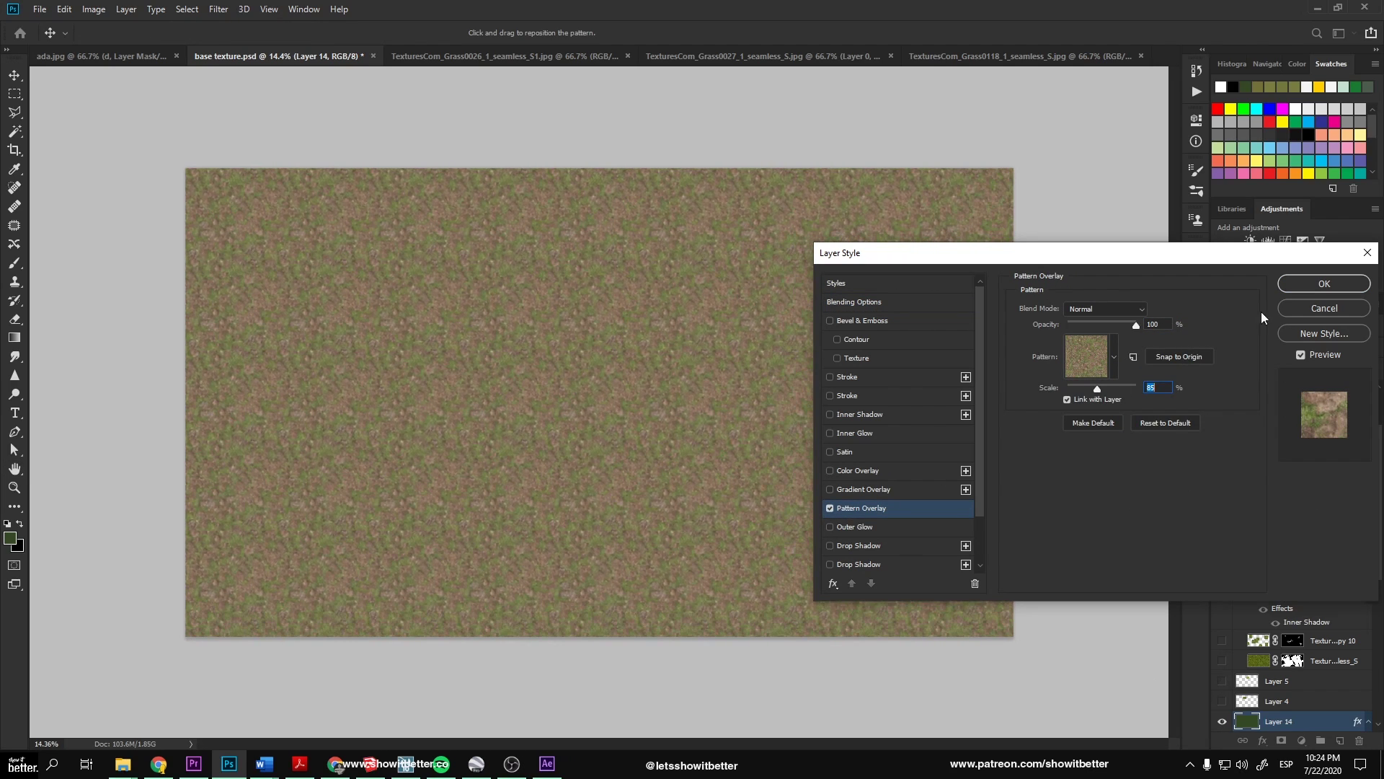
left_click(1103, 309)
left_click(1079, 364)
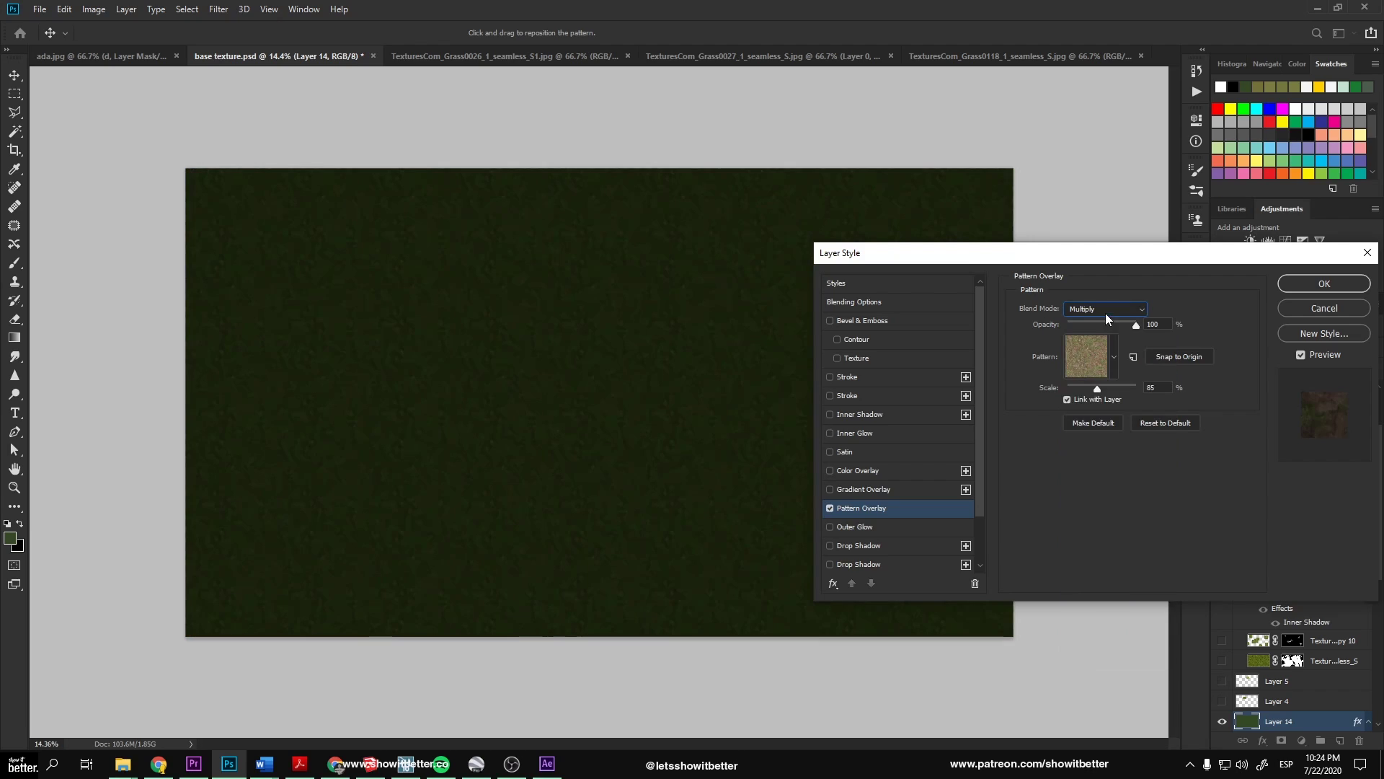
left_click(1105, 310)
left_click(1097, 321)
Apply the dirt overlay, rasterize Layer 14's layer style and add a layer mask inverted to black.
left_click(1290, 287)
scroll(1292, 682, "down", 3)
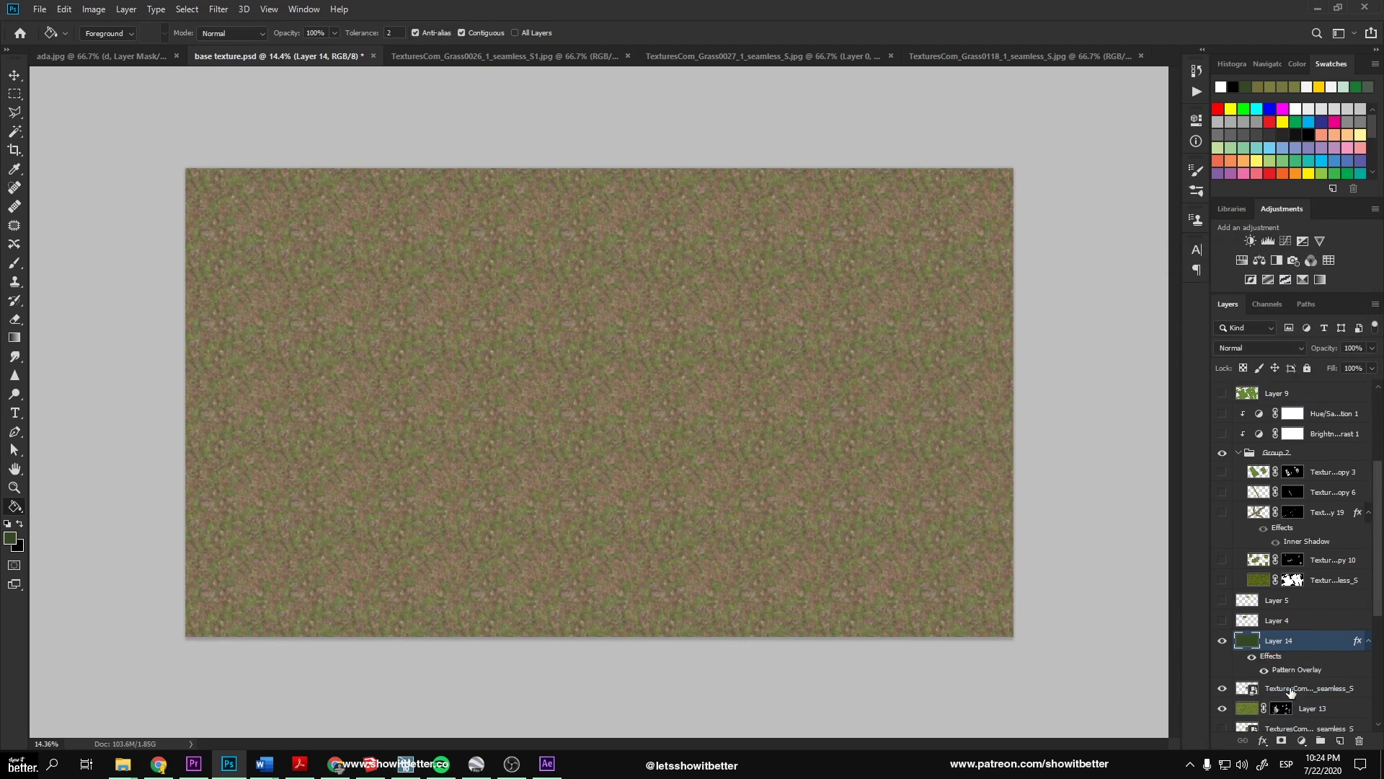
right_click(1283, 669)
left_click(1265, 650)
right_click(1270, 639)
key("Escape")
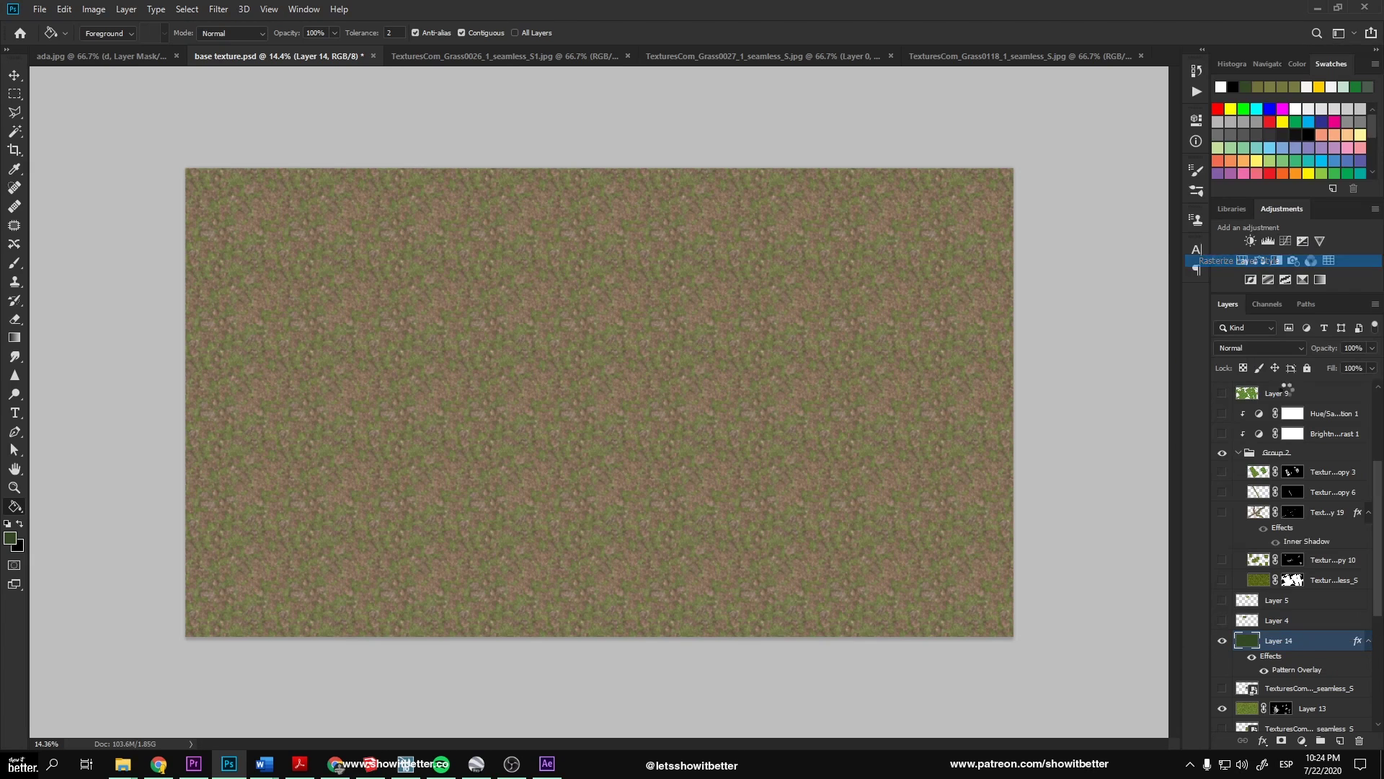
left_click(1281, 740)
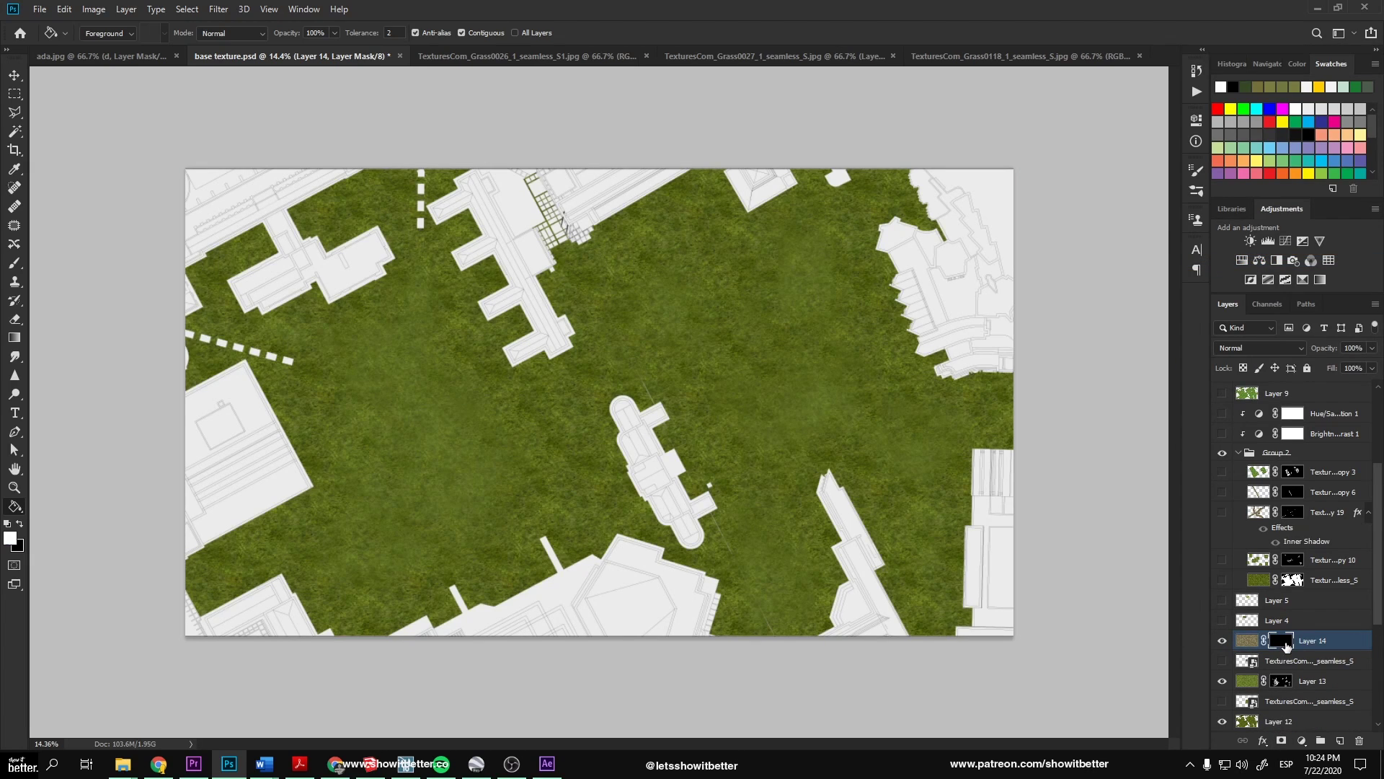
key("ctrl+i")
Switch to the Brush tool and pick a different textured brush tip for painting on Layer 14's mask.
key("b")
right_click(456, 512)
left_click(836, 607)
key("Return")
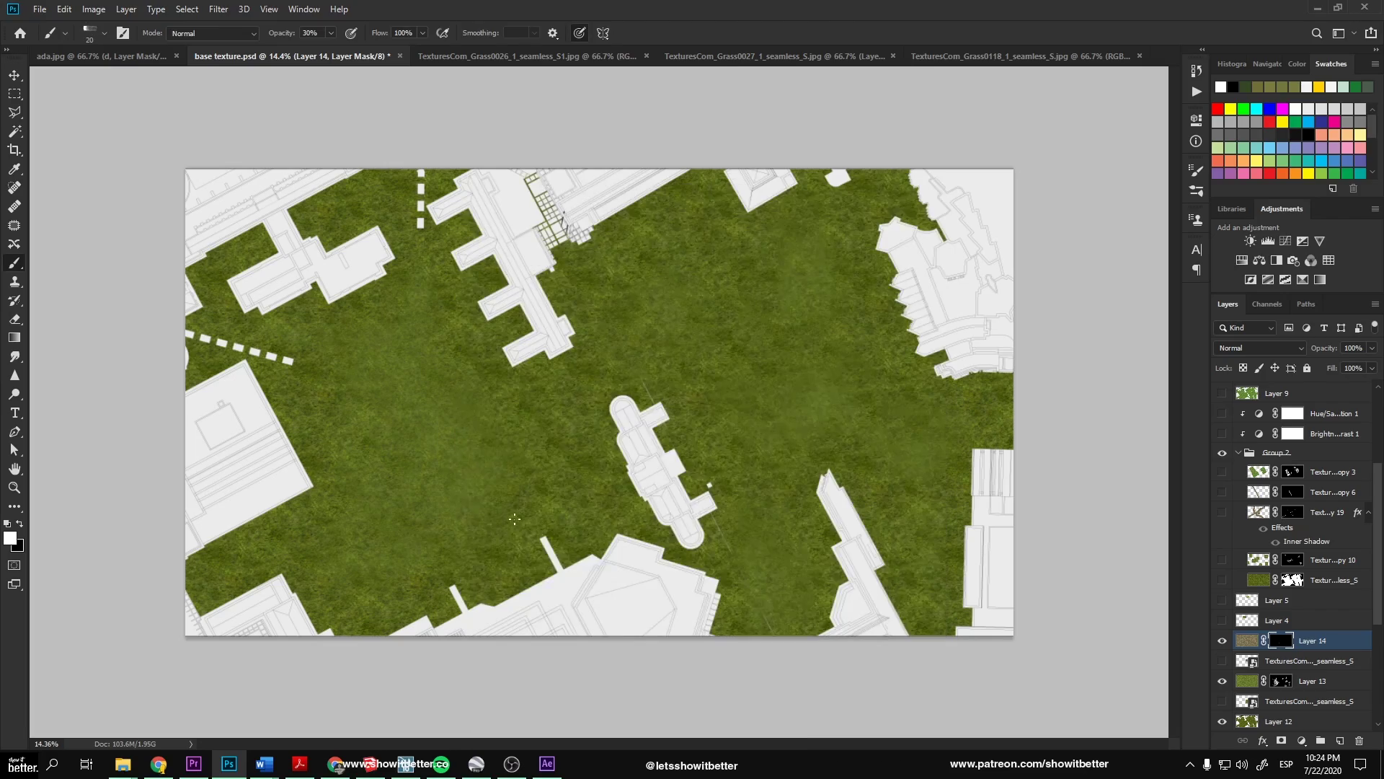
Paint thin dirt footpaths into the mask with a 51 px brush at 100% opacity, linking crossings, southern entrances and the east edge.
scroll(518, 471, "up", 5)
scroll(453, 504, "down", 3)
left_click_drag(354, 520, 363, 520)
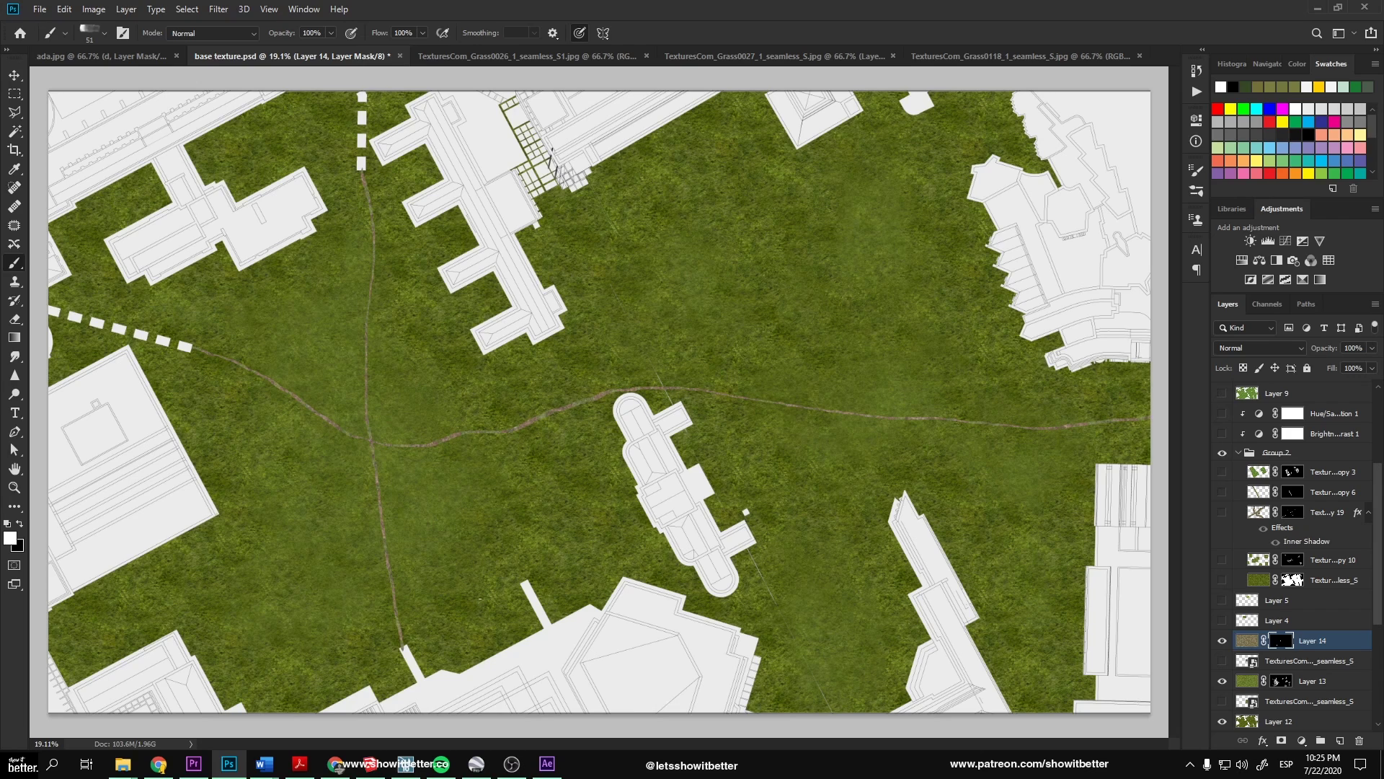
left_click_drag(516, 575, 433, 336)
scroll(370, 195, "down", 3)
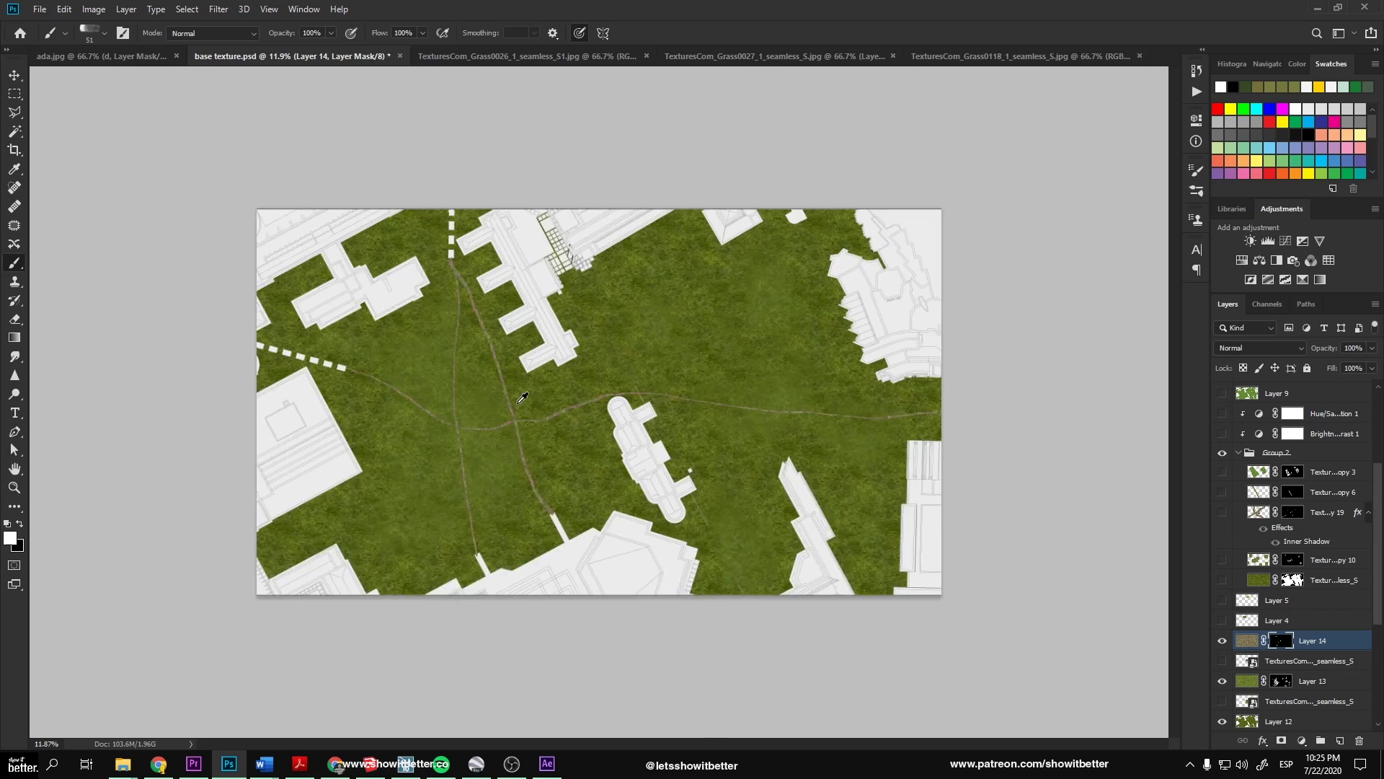
Paint further dirt footpaths into Layer 14's mask, from the northern buildings to the southern edge and across the western lawn.
scroll(505, 252, "up", 2)
left_click_drag(551, 215, 624, 332)
mouse_move(732, 500)
left_mouse_down()
mouse_move(774, 687)
mouse_move(877, 379)
mouse_move(888, 205)
mouse_move(885, 120)
left_mouse_up()
scroll(597, 403, "down", 2)
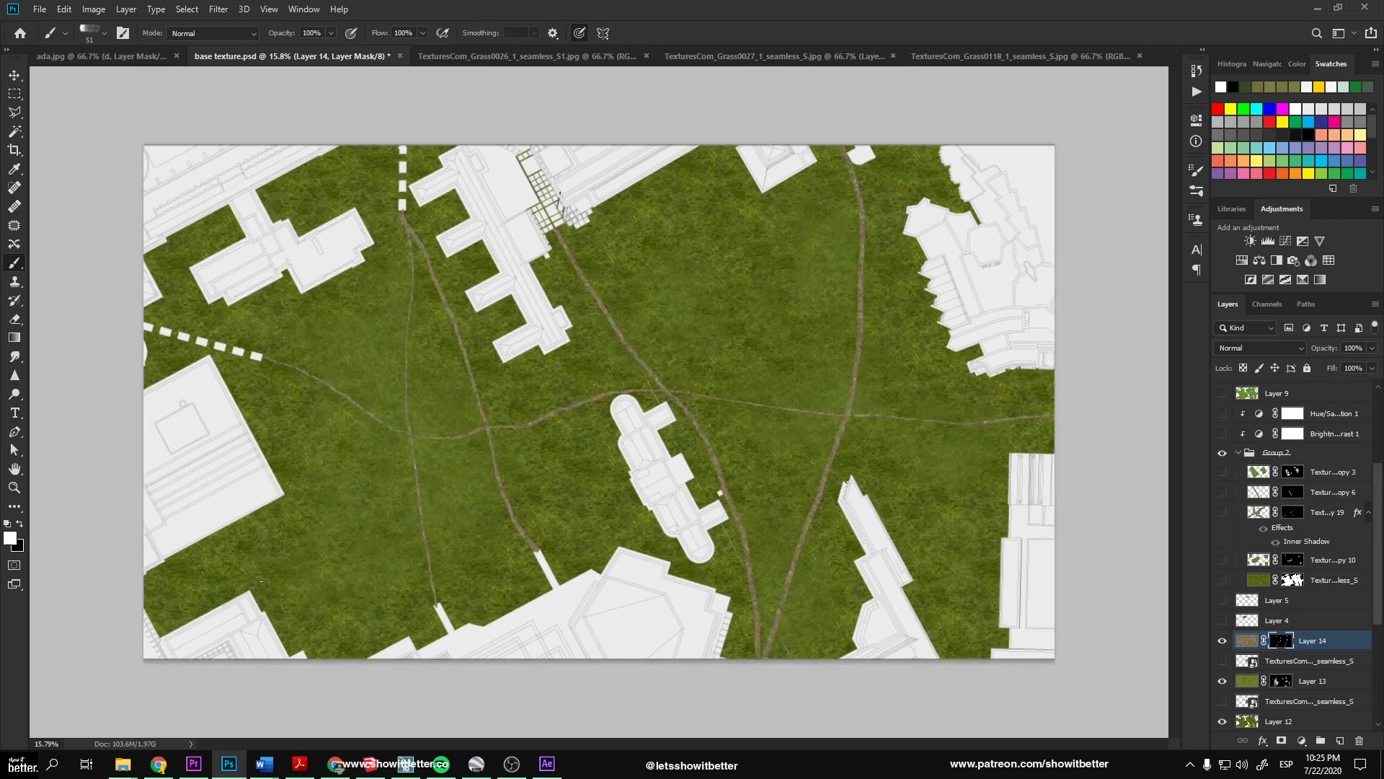
scroll(603, 407, "down", 1)
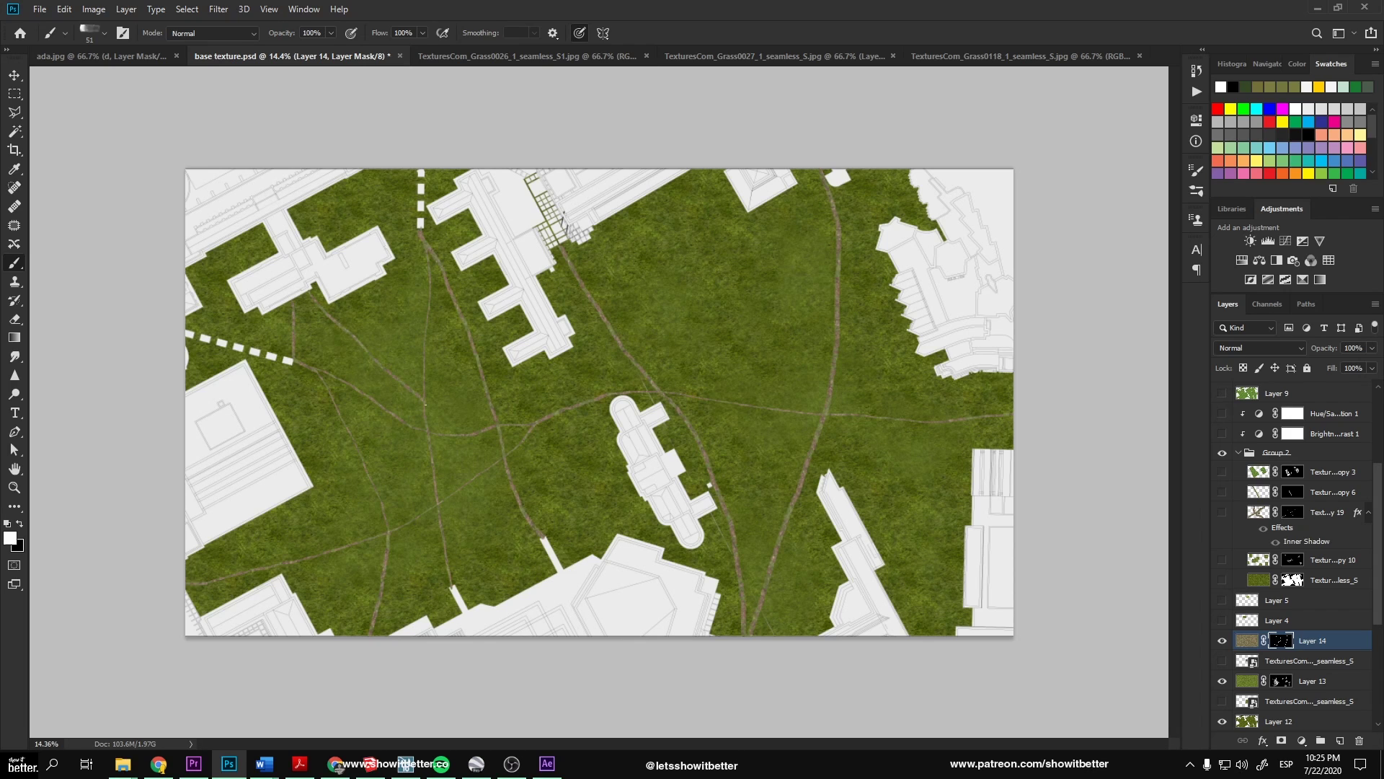
Switch to the Move tool and set Layer 14's opacity to 92%.
key("v")
scroll(484, 424, "down", 1)
left_click_drag(1317, 353, 1247, 355)
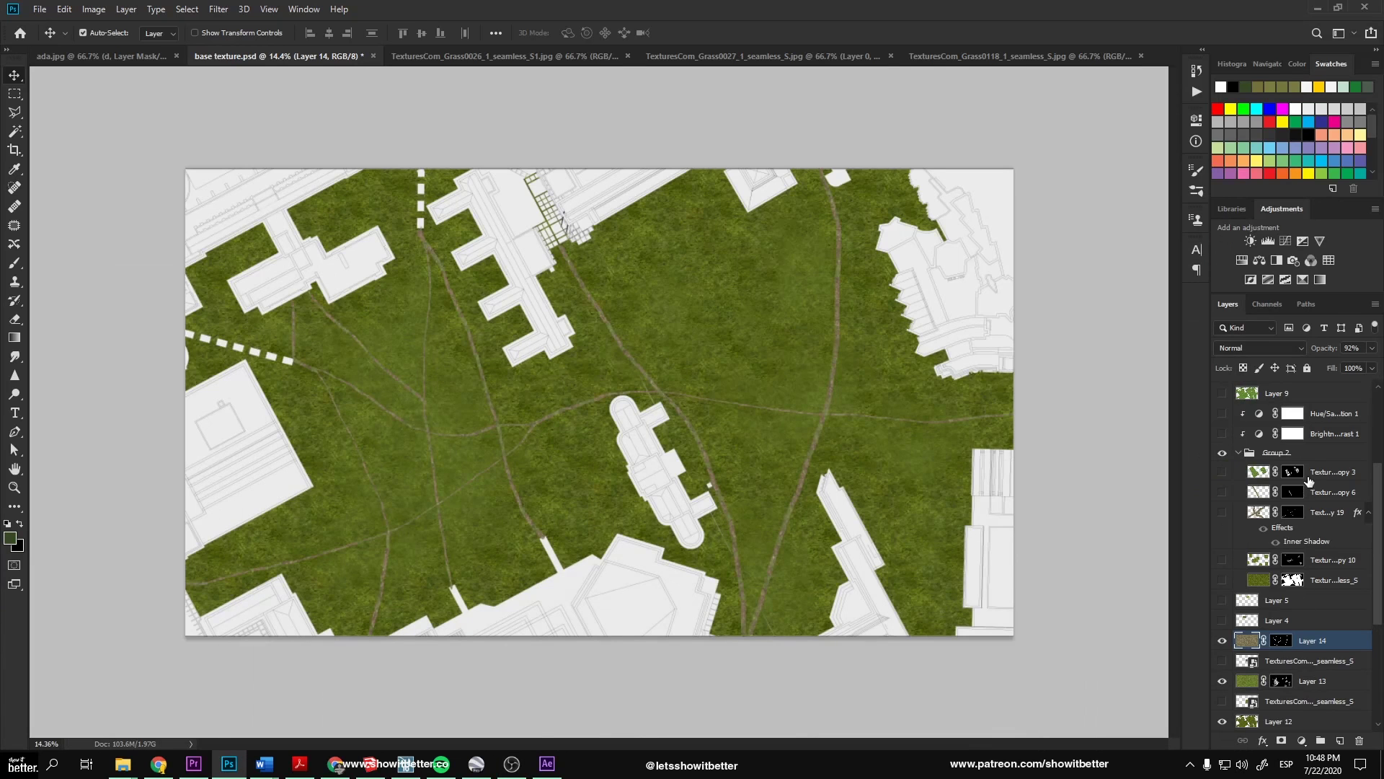
Add a Brightness/Contrast adjustment and a Hue/Saturation adjustment with saturation -9 near the top of the layer stack.
left_click(1250, 241)
left_click_drag(1049, 114, 902, 208)
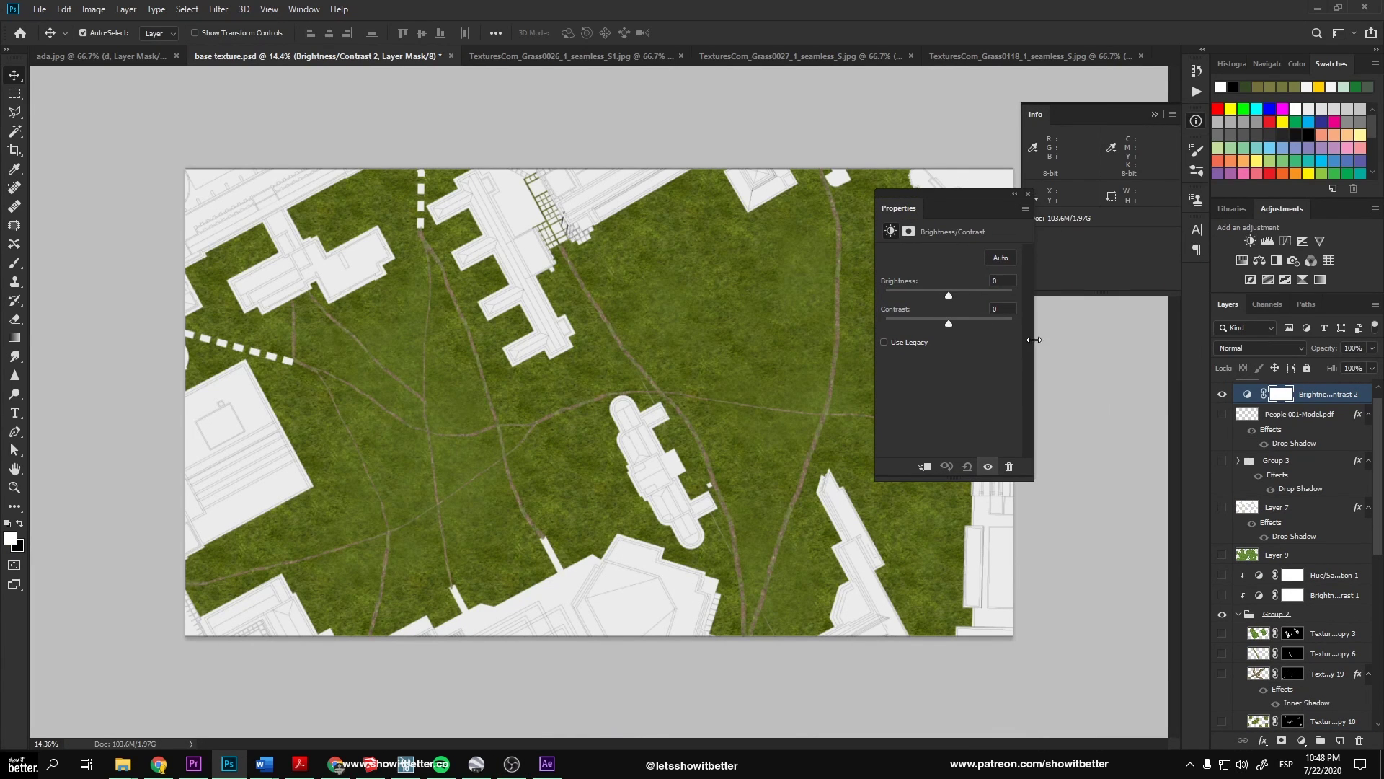
left_click_drag(1012, 295, 1001, 338)
left_click(1241, 260)
Show the copy 3 grass patch layer in Group 2 and preview the copy 19 texture layer.
scroll(1268, 577, "down", 3)
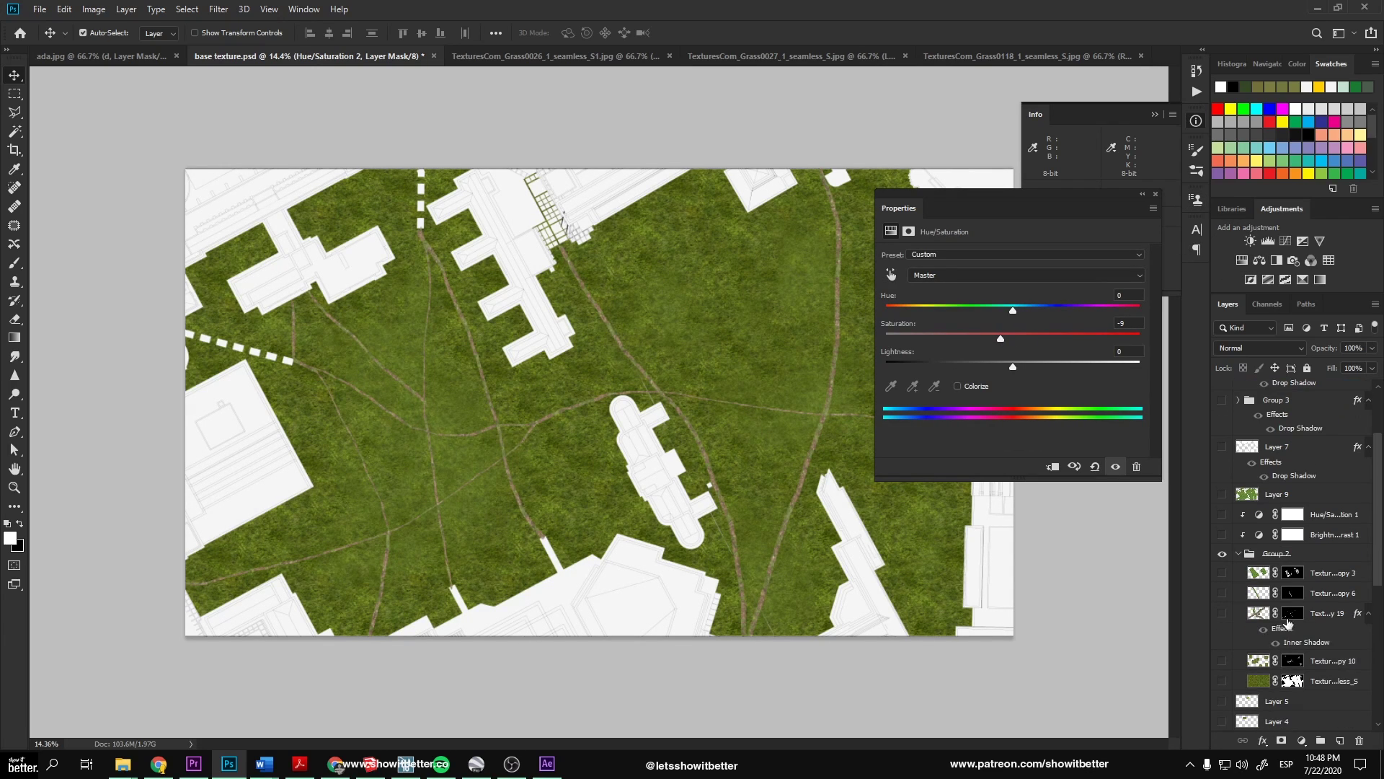
left_click(1222, 573)
left_click(1223, 614)
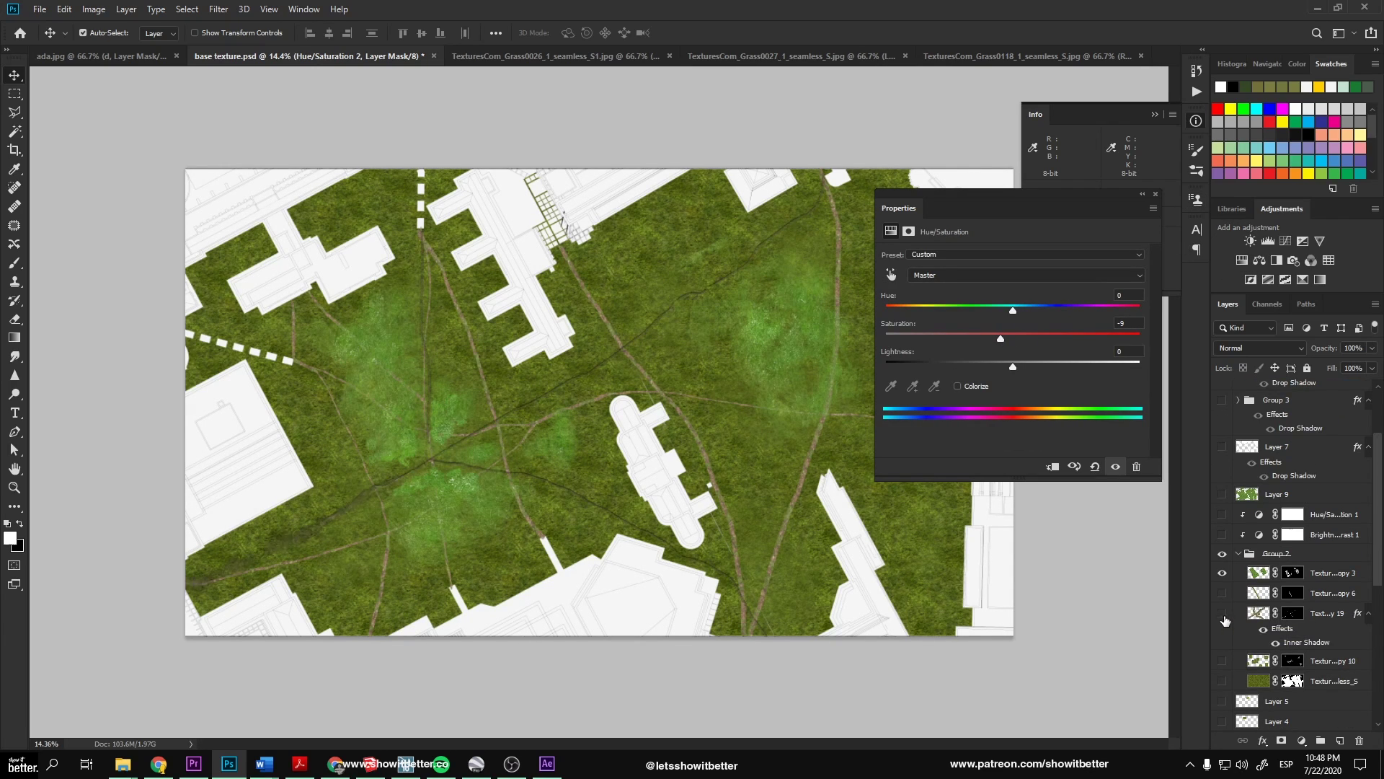
Add an Inner Shadow to Layer 14's dirt paths with 61% opacity, 7 px distance and 4 px size.
scroll(1268, 620, "down", 5)
double_click(1348, 620)
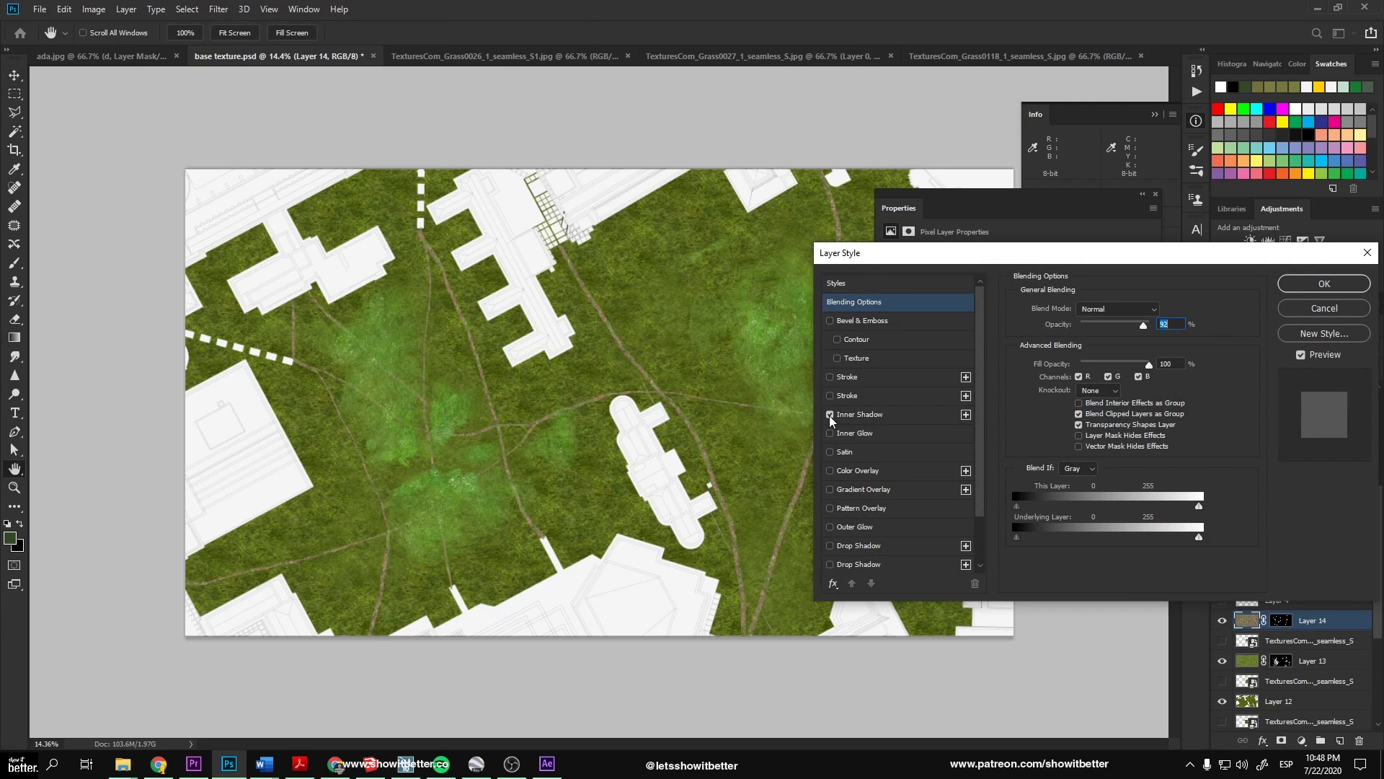
left_click(850, 414)
left_click_drag(1088, 329, 1109, 329)
left_click_drag(1075, 373, 1068, 373)
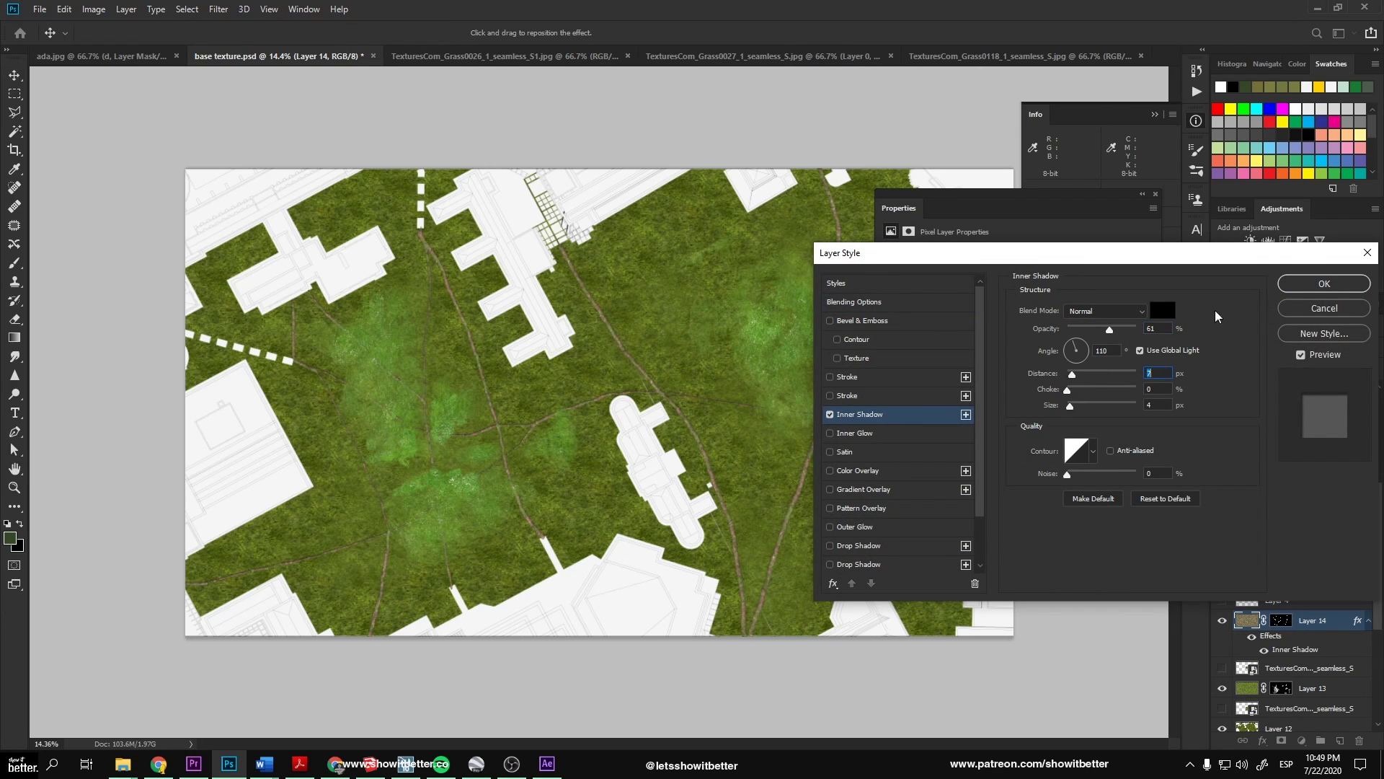
key("Return")
Show the clipped adjustments above Group 2, plus Layer 7, Group 3 and the People 001-Model.pdf layer.
scroll(1240, 519, "up", 10)
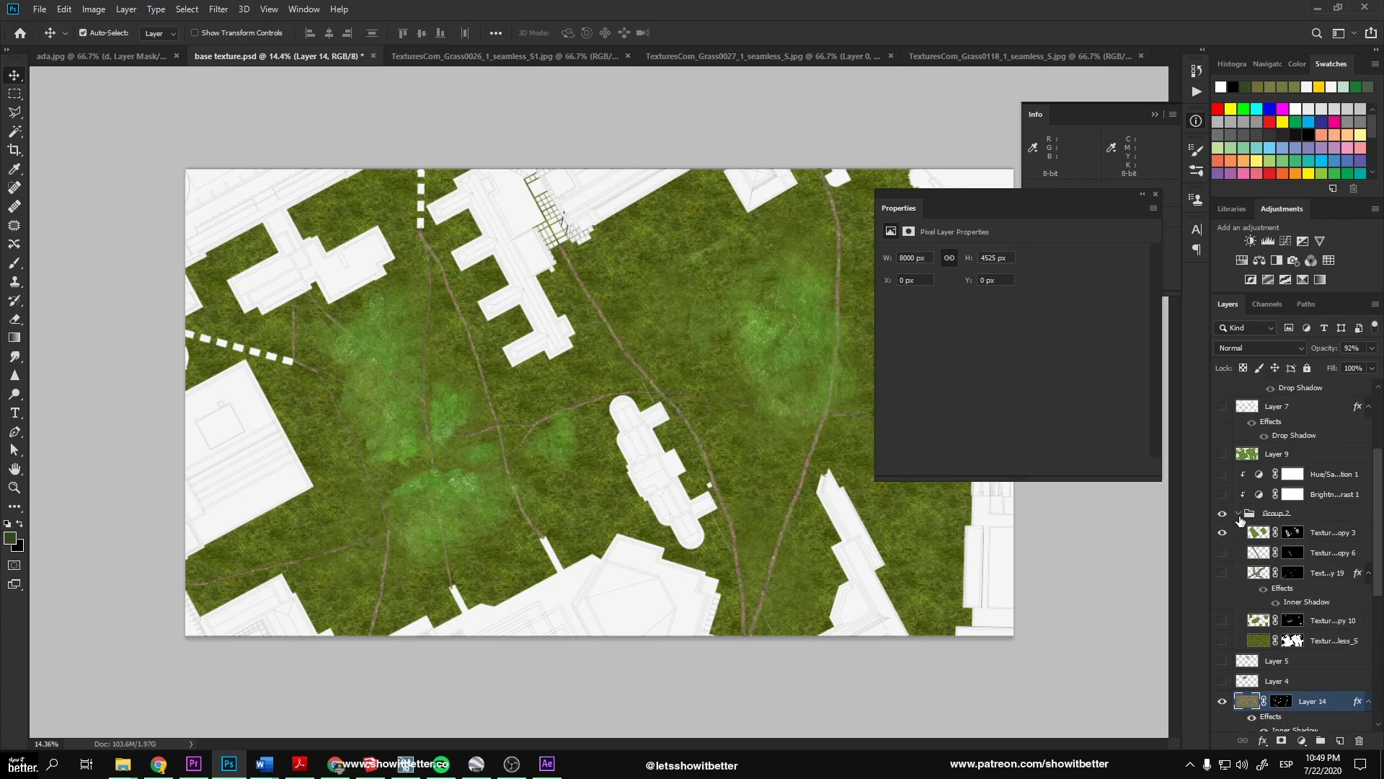
left_click(1222, 507)
left_click(1221, 460)
scroll(1223, 460, "up", 1)
left_click(1222, 452)
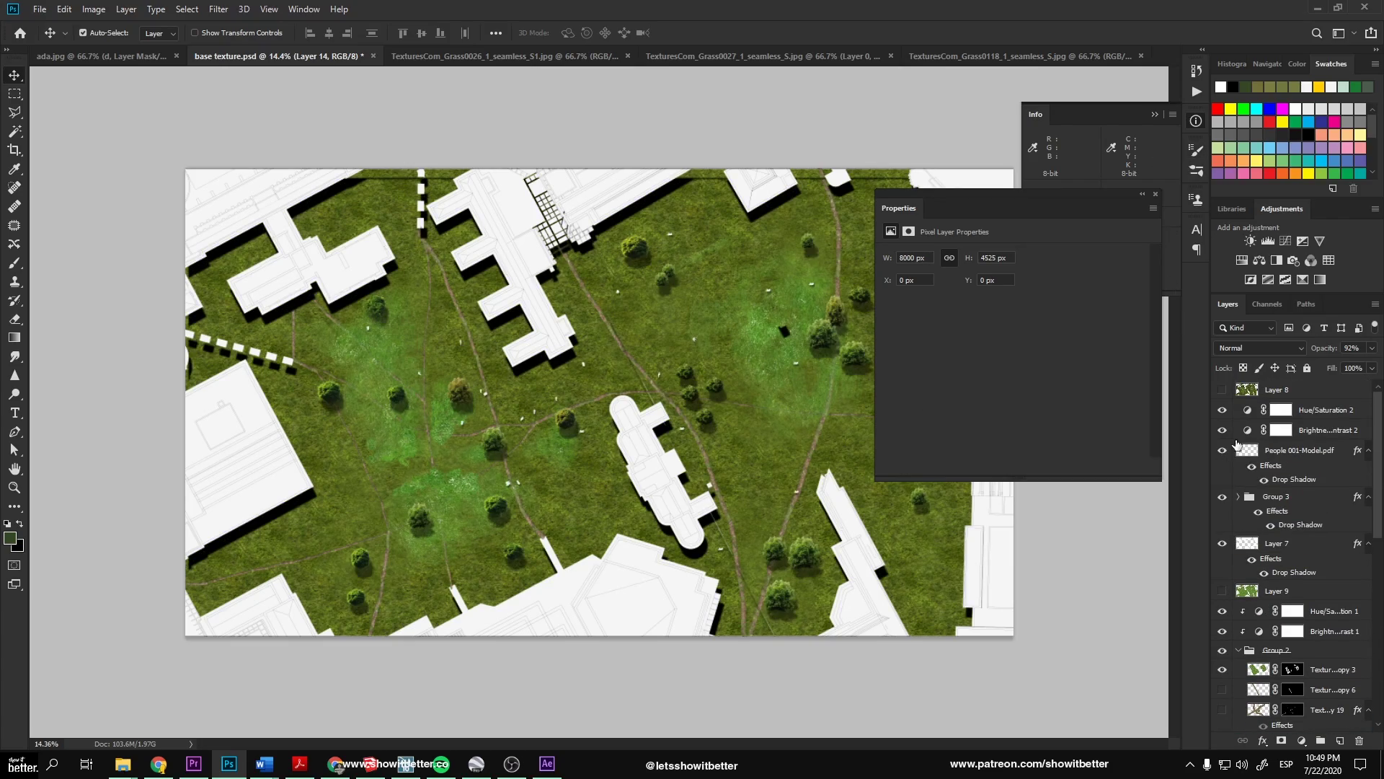
Soften Layer 7's building Drop Shadow with 55% opacity, 146° angle, 151 px distance and a larger size.
scroll(498, 427, "up", 10)
scroll(608, 417, "down", 6)
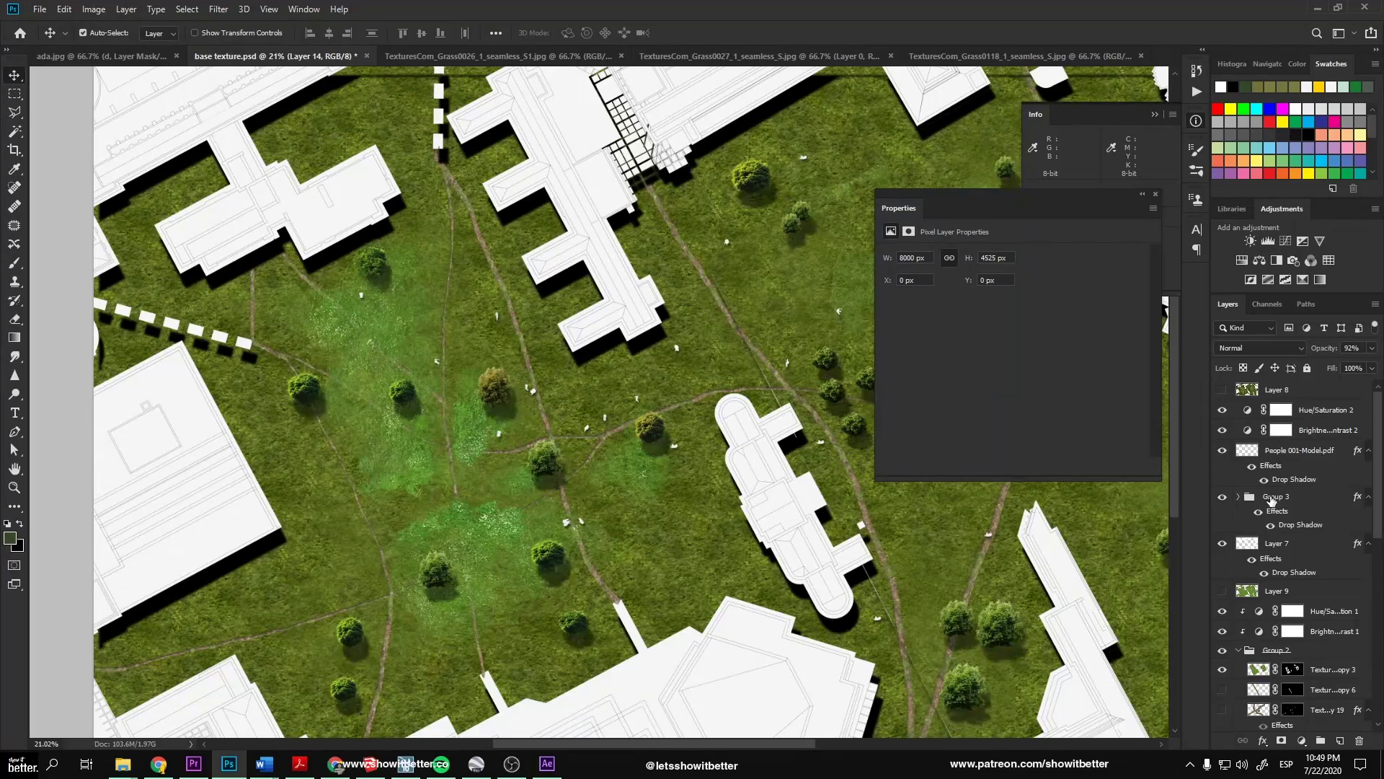
left_click(1280, 543)
scroll(596, 470, "down", 6)
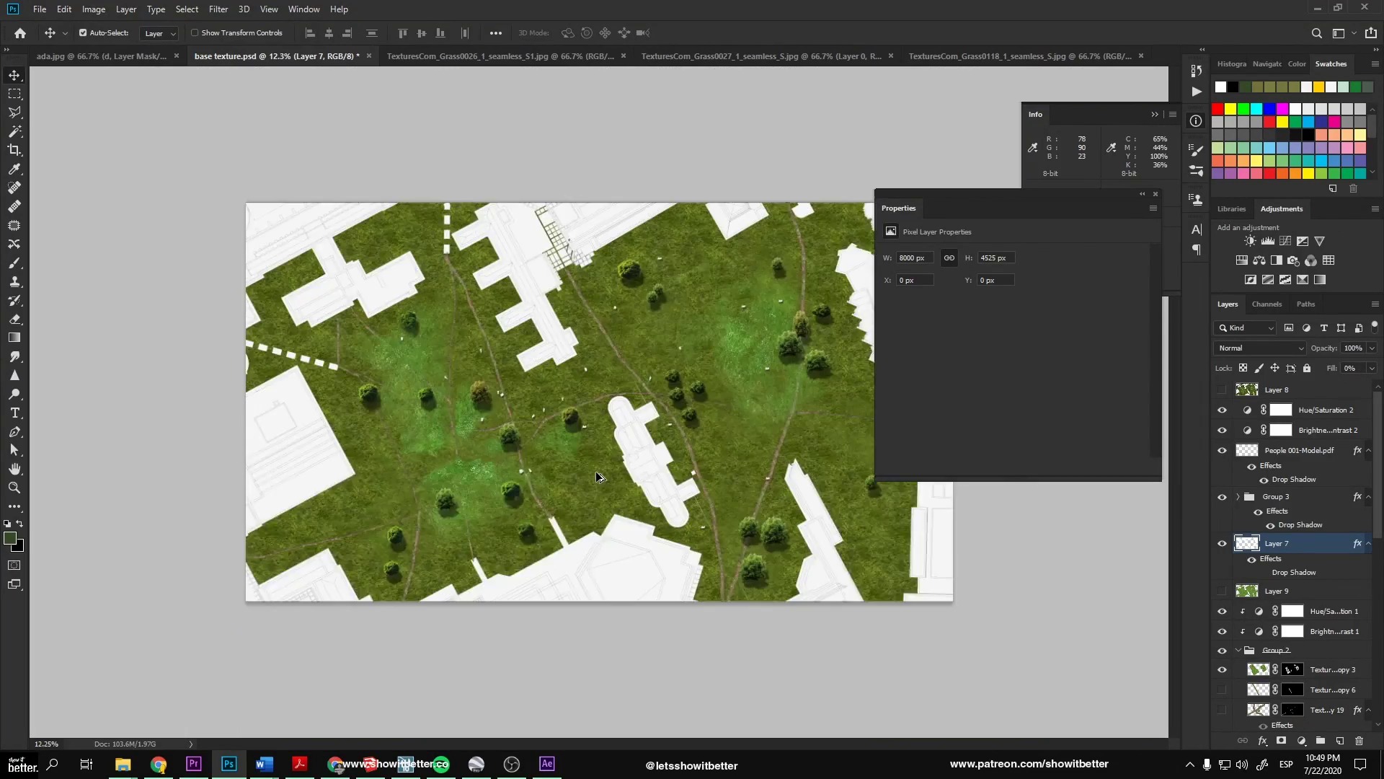
scroll(568, 445, "up", 4)
double_click(1276, 575)
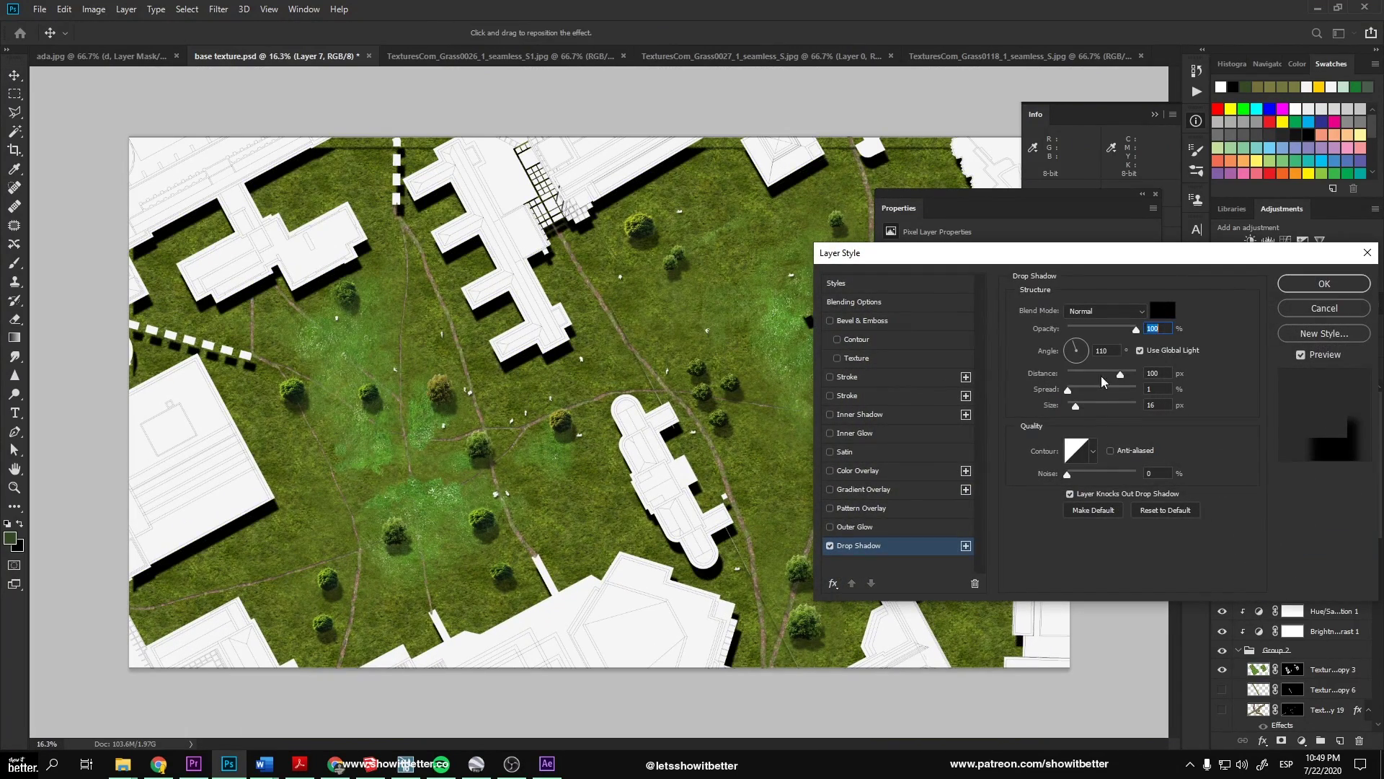
left_click_drag(1103, 376, 1133, 406)
left_click_drag(1137, 329, 1106, 331)
left_click(1070, 350)
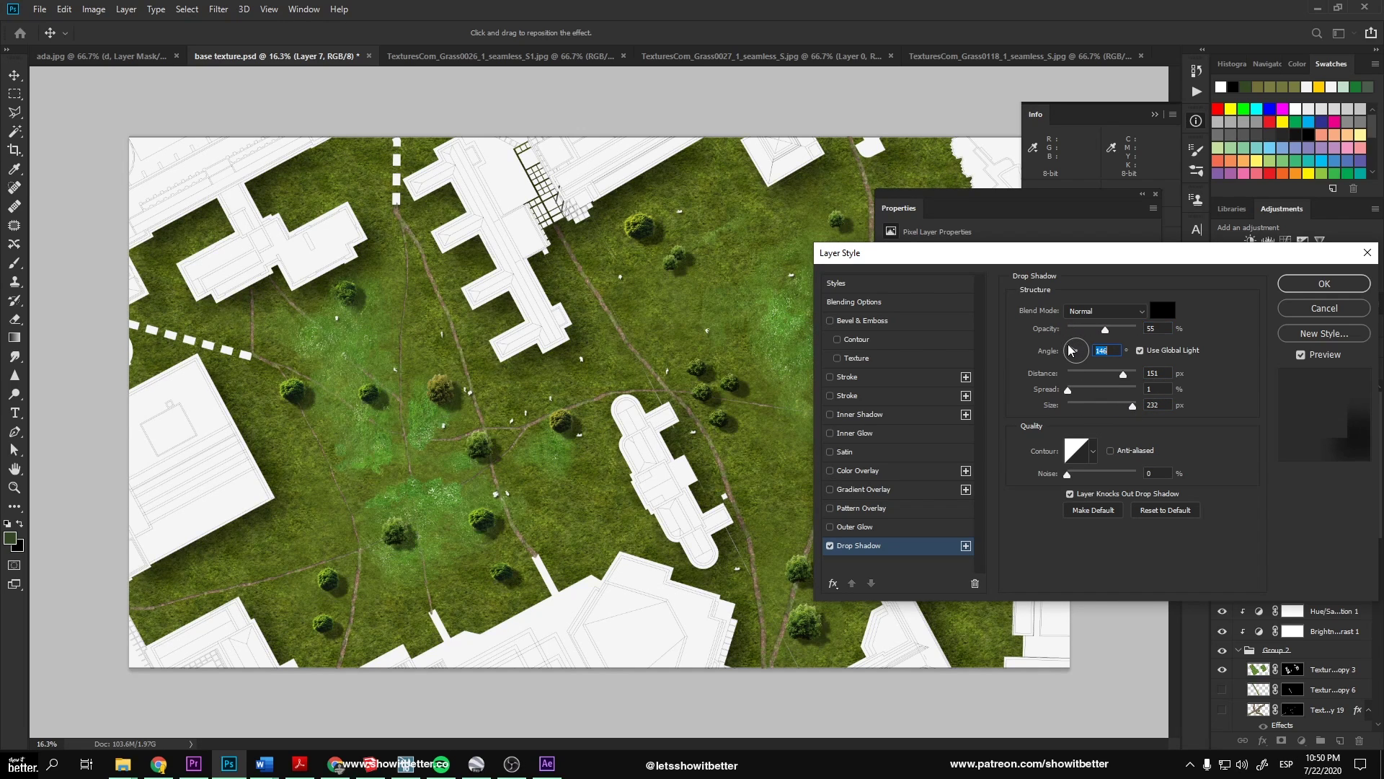
left_click_drag(1134, 408, 1123, 408)
left_click(1294, 285)
scroll(500, 379, "down", 3)
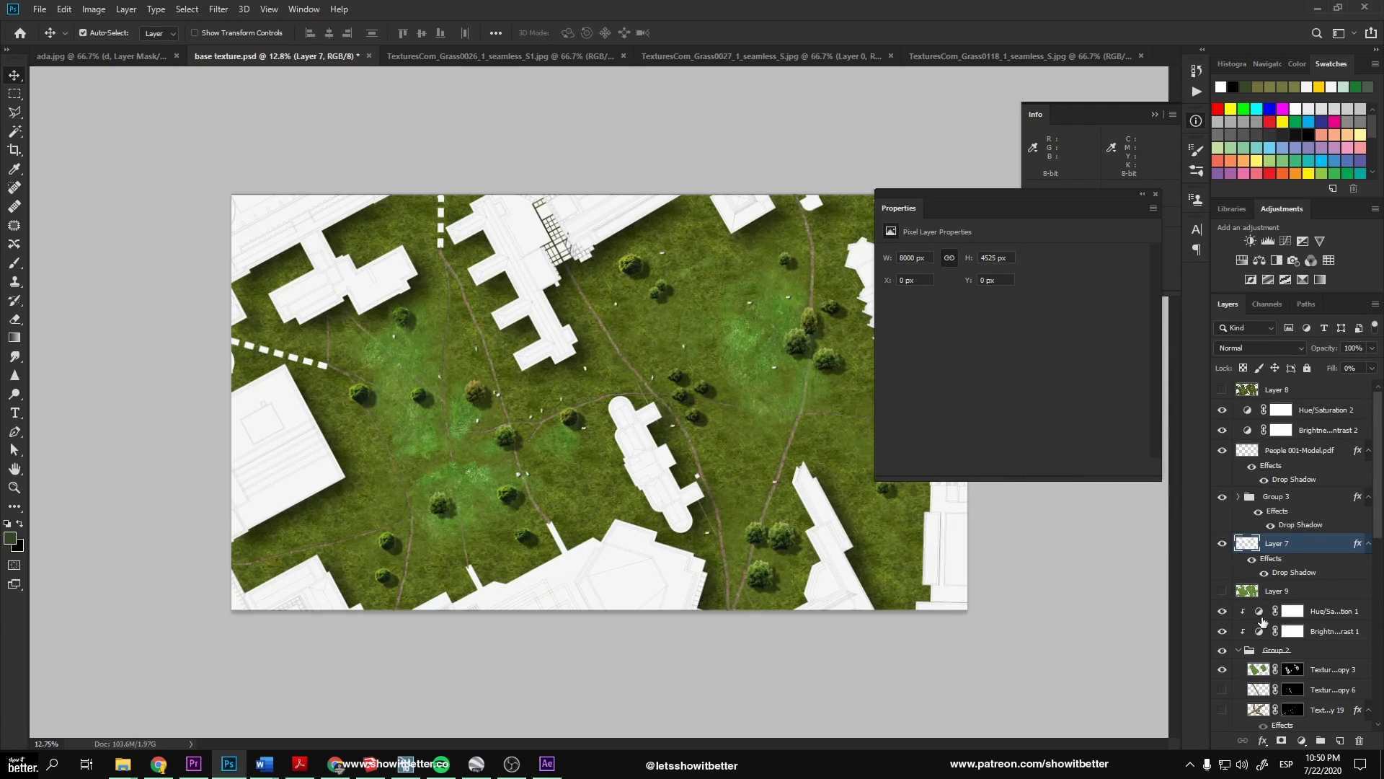
Set Group 3's Drop Shadow to 35% opacity, 87 px distance, 25% spread and 87 px size.
double_click(1251, 522)
mouse_move(1076, 405)
left_mouse_down()
mouse_move(1095, 409)
mouse_move(1085, 391)
left_mouse_up()
left_click_drag(1121, 374, 1091, 330)
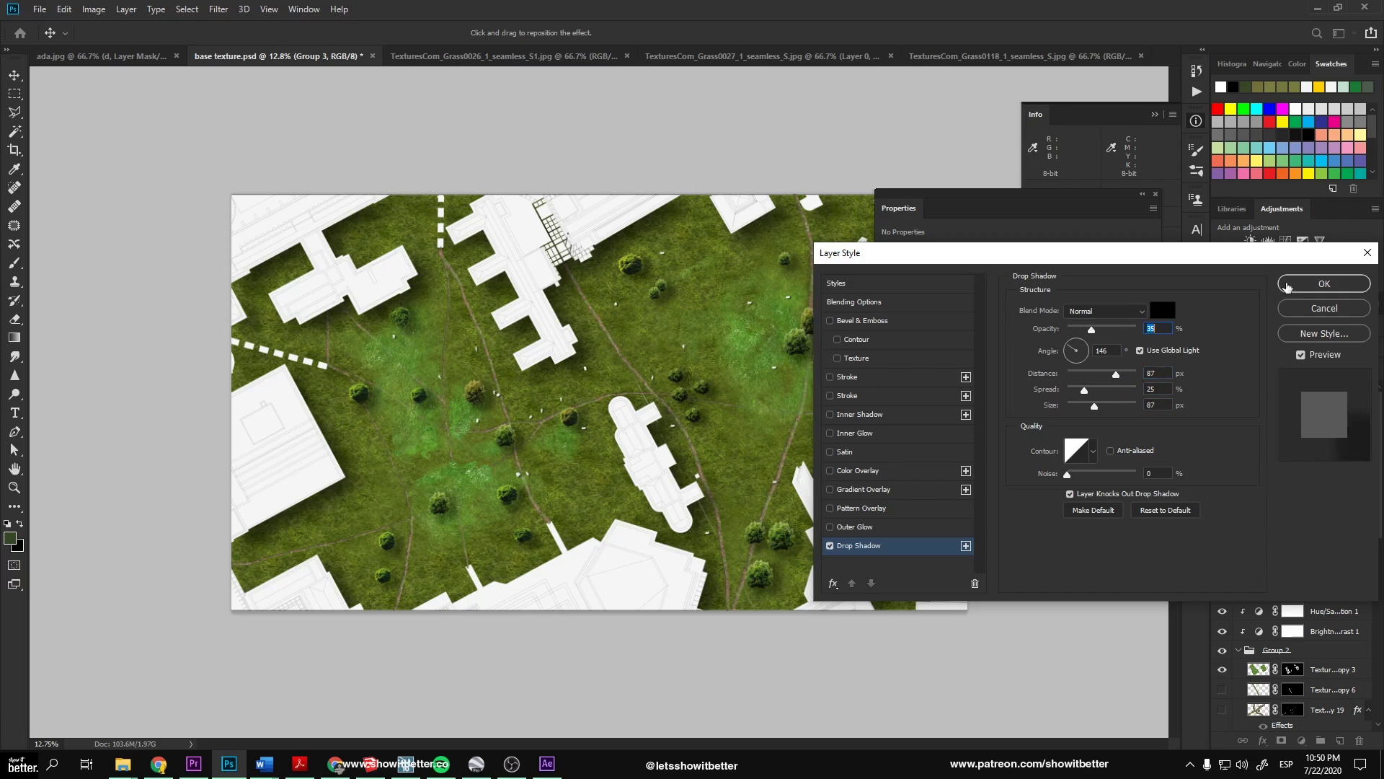
left_click(1287, 287)
Select the copy 3 grass patch layer, compare the lawn with and without it, and change its blend mode to Pin Light.
left_click_drag(1087, 194, 1129, 145)
scroll(461, 462, "up", 4)
scroll(389, 484, "down", 1)
left_click(400, 490)
left_click(1221, 671)
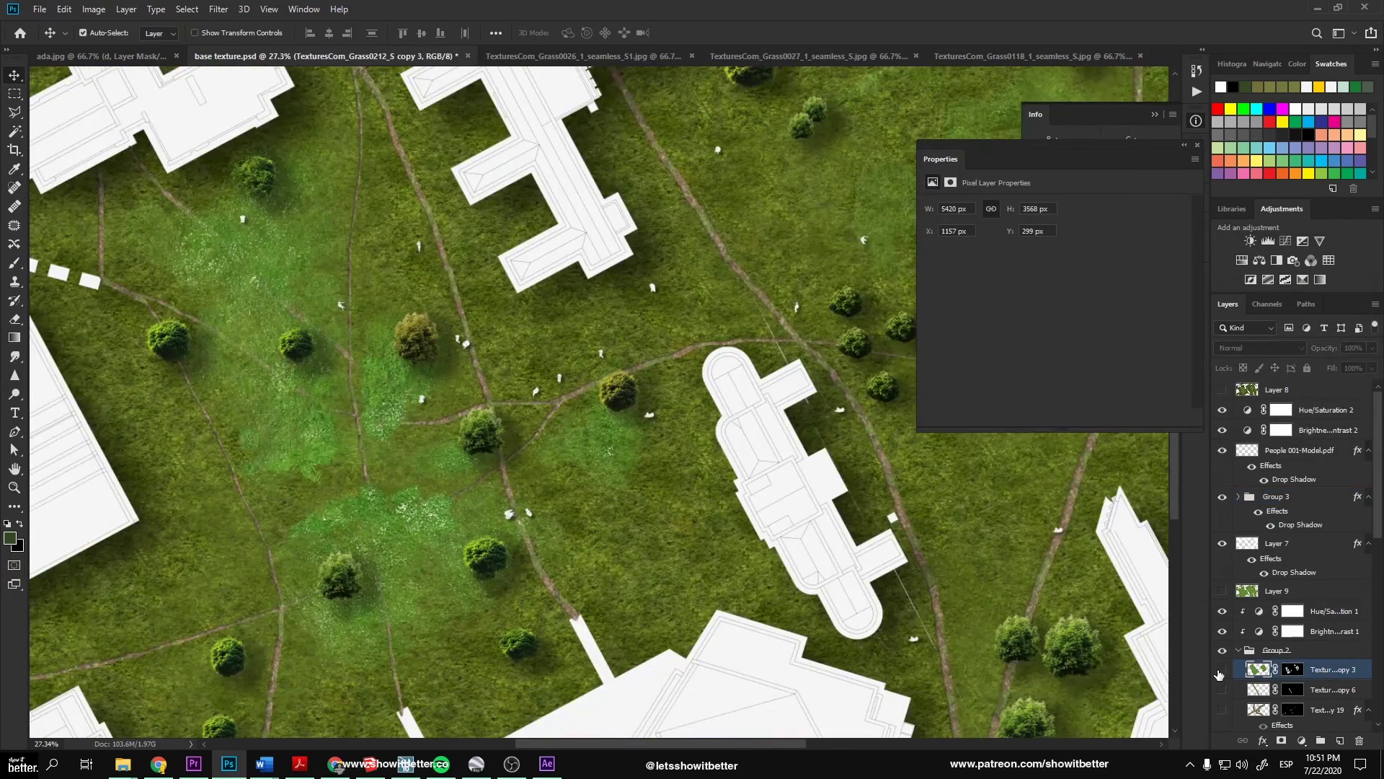
left_click(1221, 671)
left_click(1221, 670)
left_click(1221, 670)
left_click(1221, 670)
left_click(1258, 348)
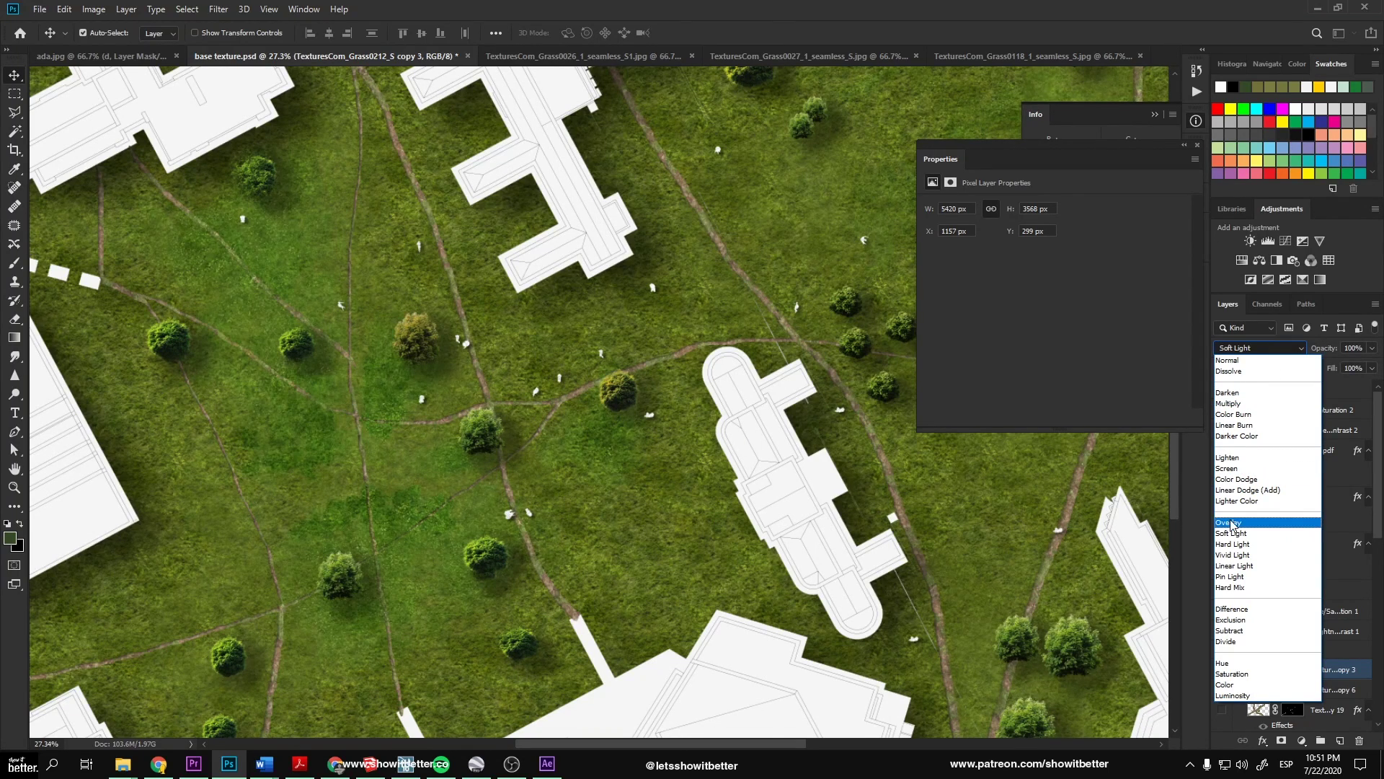
left_click(1234, 576)
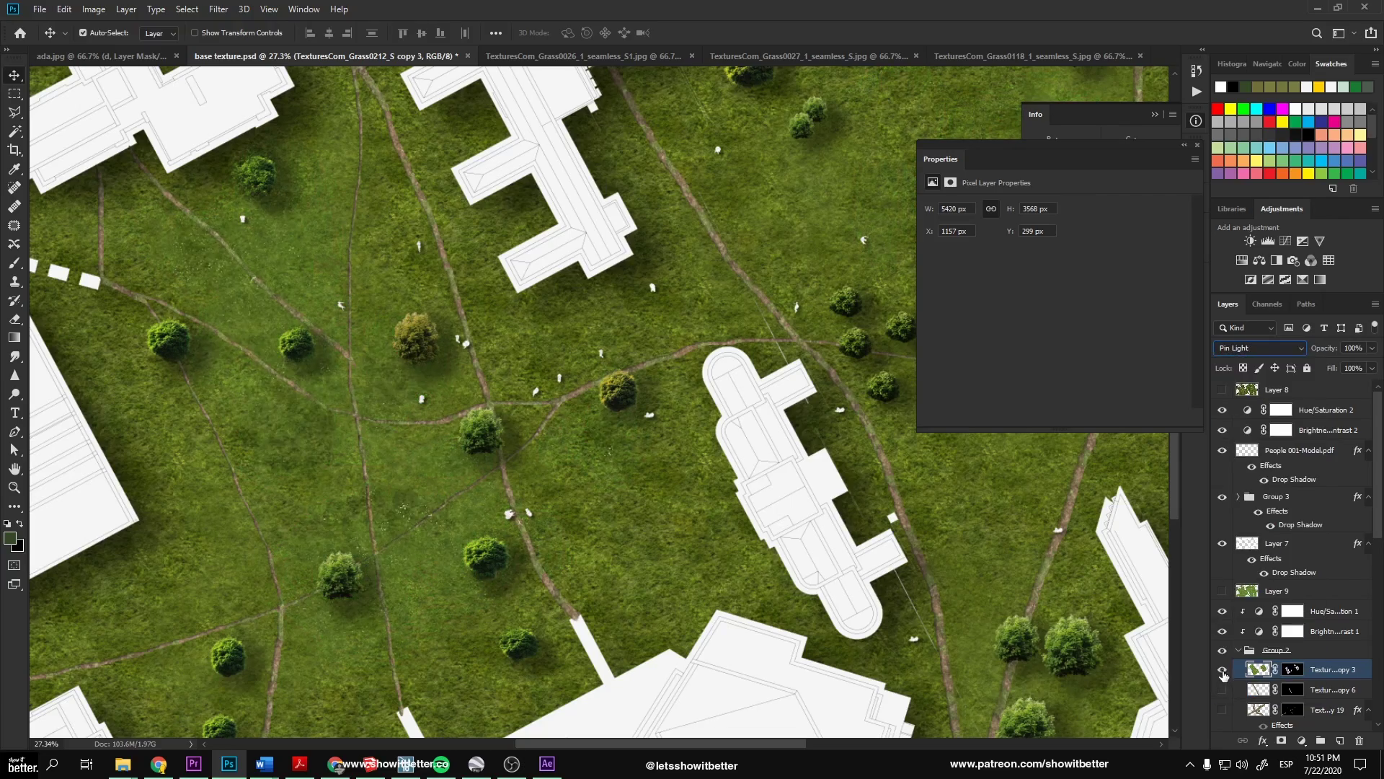
Close the layer properties and compare the current plan with the earlier version stored in Layer 8.
left_click(543, 493)
scroll(542, 494, "down", 3)
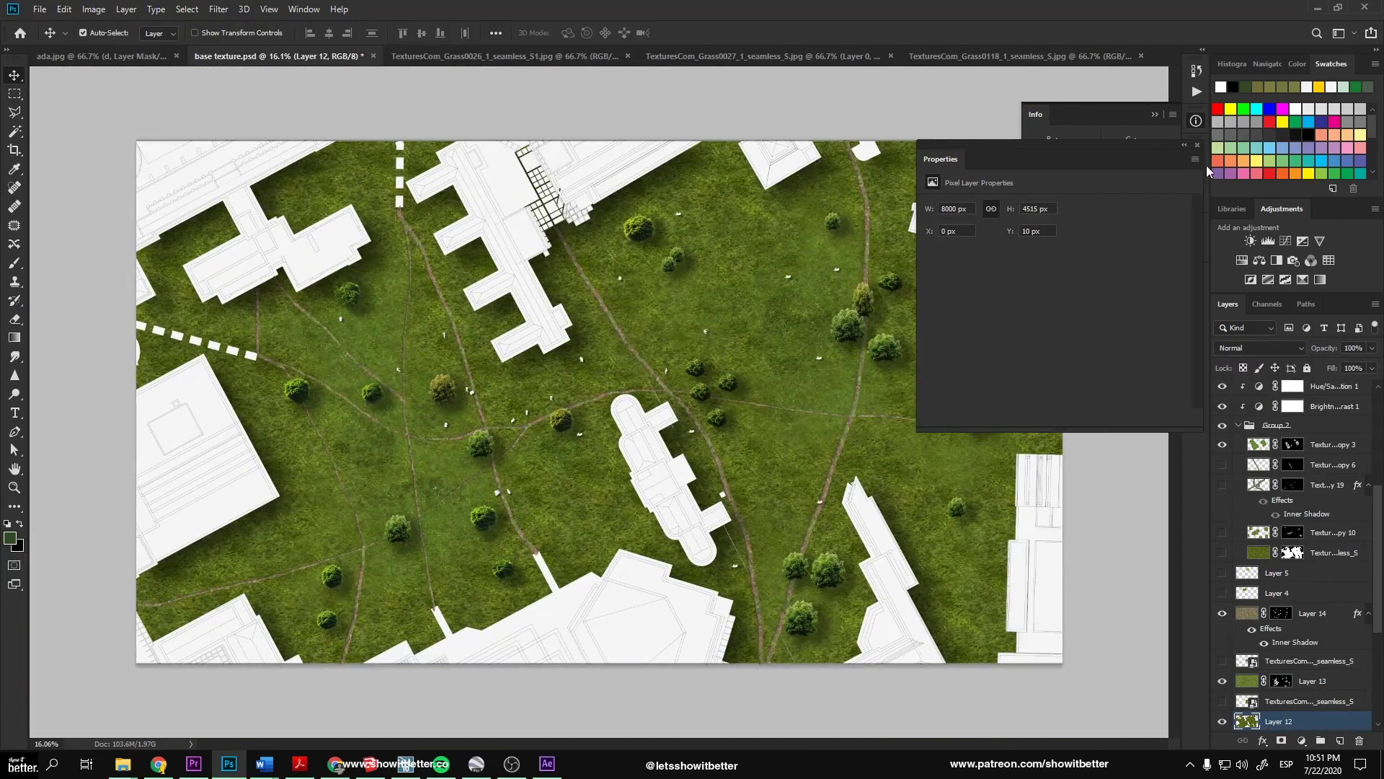
left_click(1195, 145)
scroll(531, 389, "up", 2)
scroll(530, 389, "down", 5)
scroll(531, 388, "up", 2)
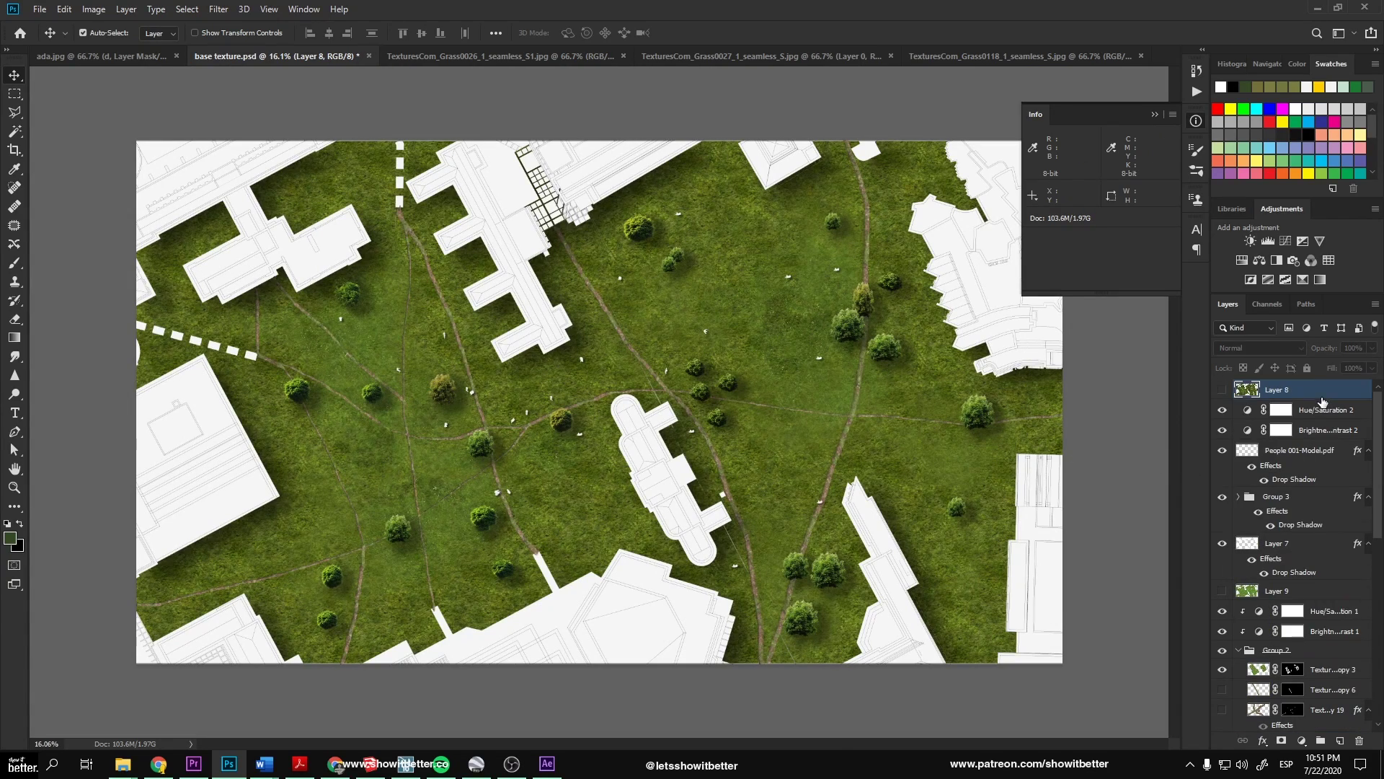
left_click(1222, 390)
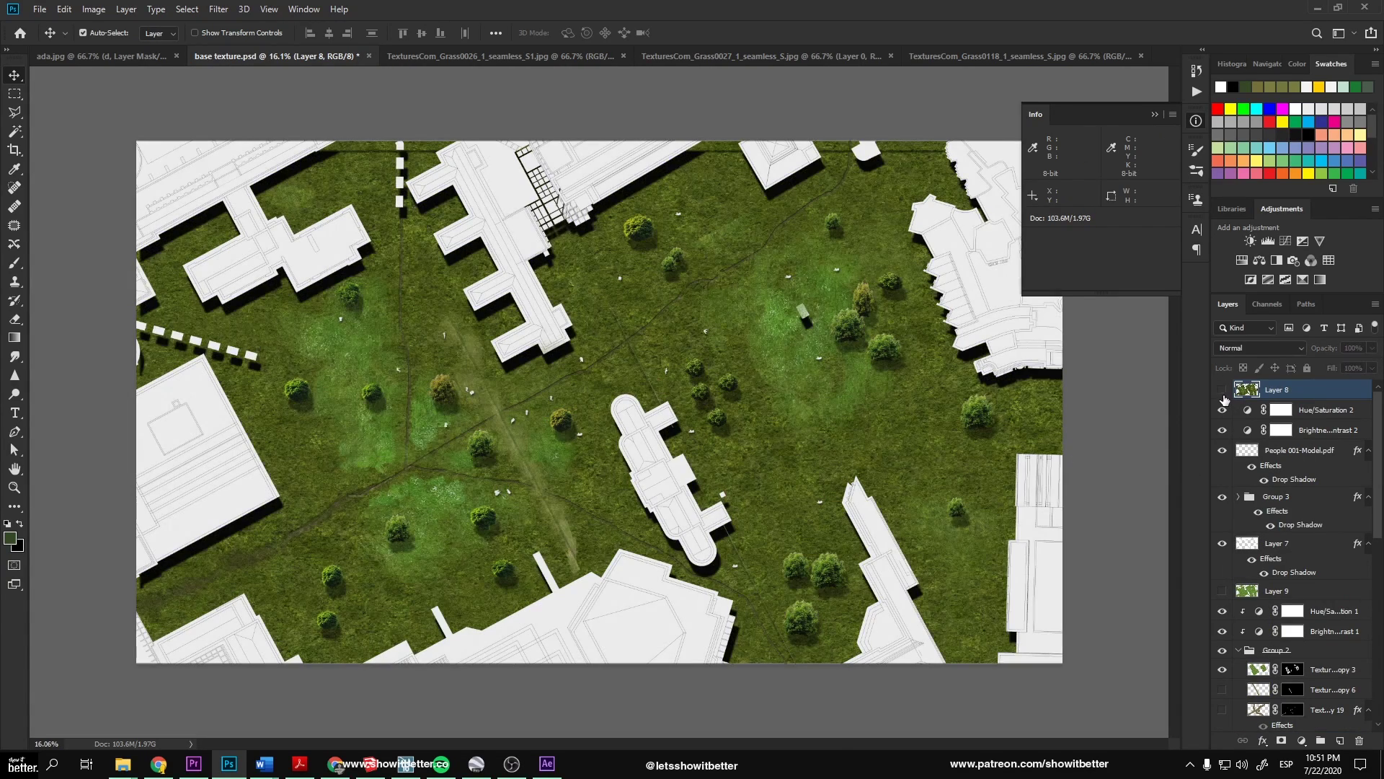
Stamp the visible layers onto a new layer above the adjustments and add 13.93% uniform monochromatic noise to it.
left_click(1159, 404)
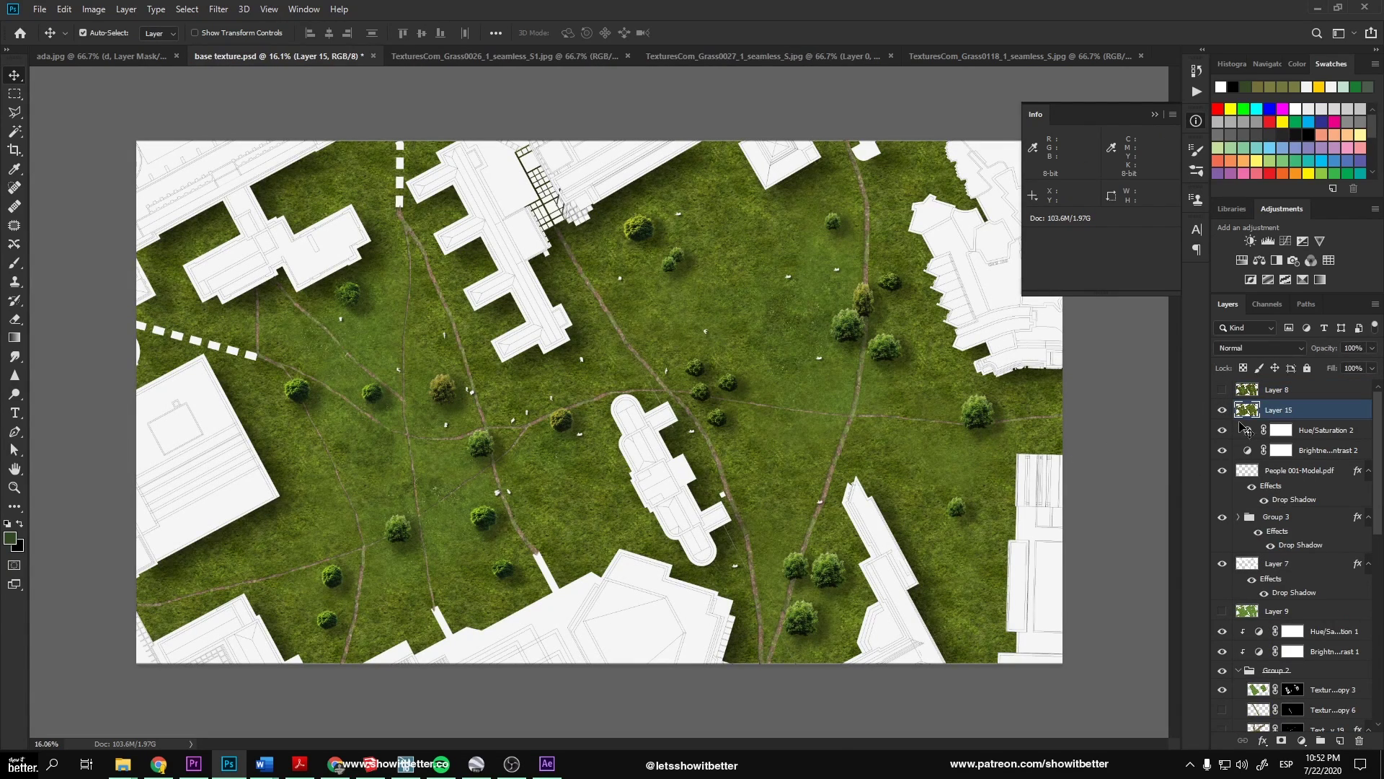
left_click(217, 10)
mouse_move(238, 205)
left_click(433, 211)
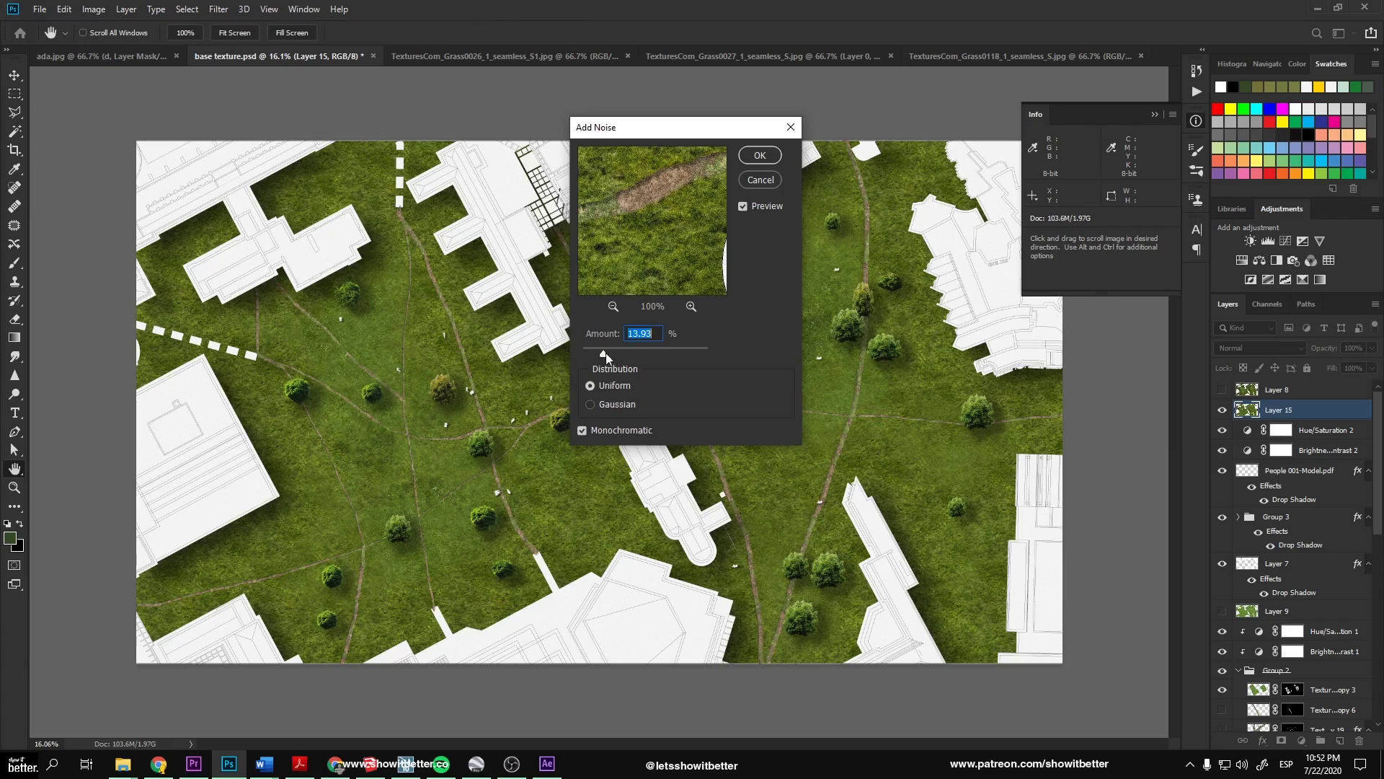
left_click(759, 152)
Create a new layer on top of the noise layer, choose a large cloud brush tip and make white the foreground colour.
scroll(658, 479, "up", 5)
scroll(658, 479, "down", 5)
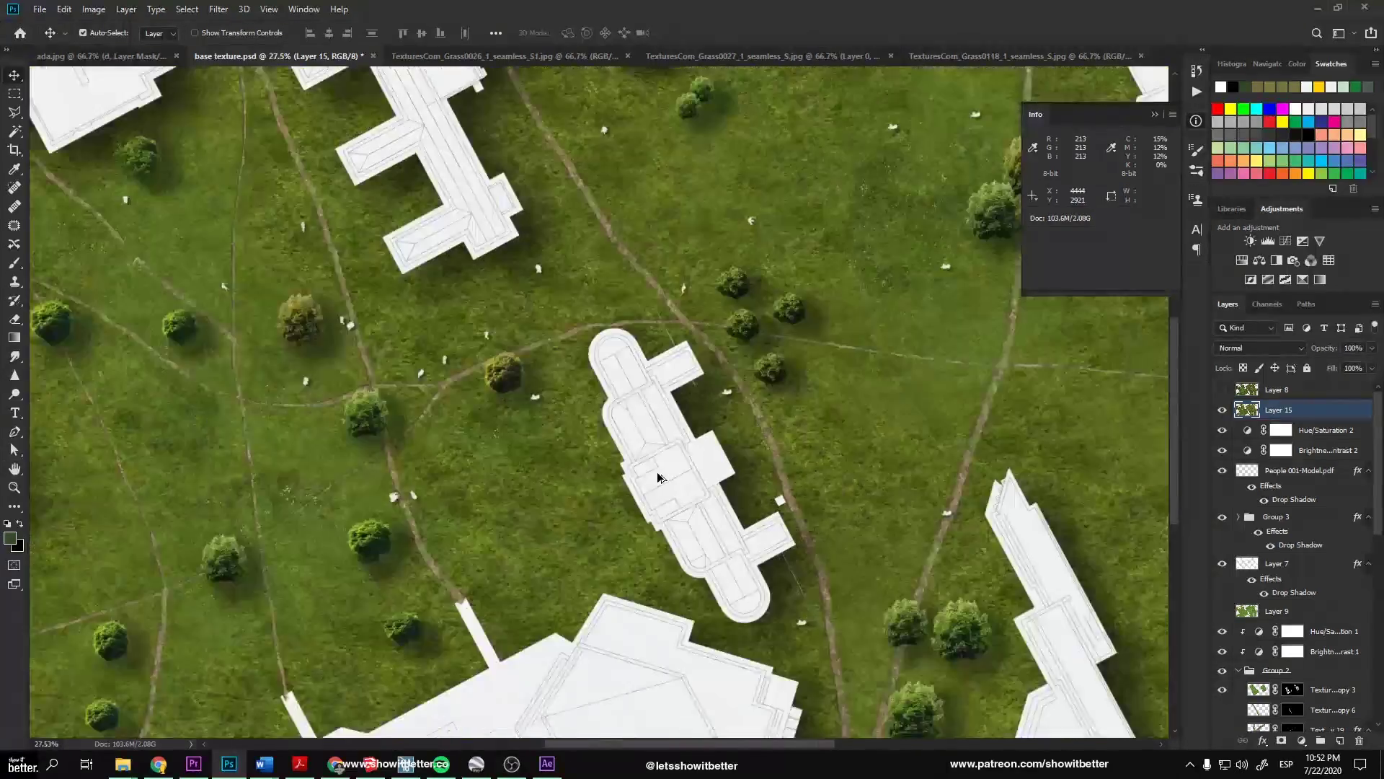
left_click(1340, 741)
key("b")
right_click(773, 577)
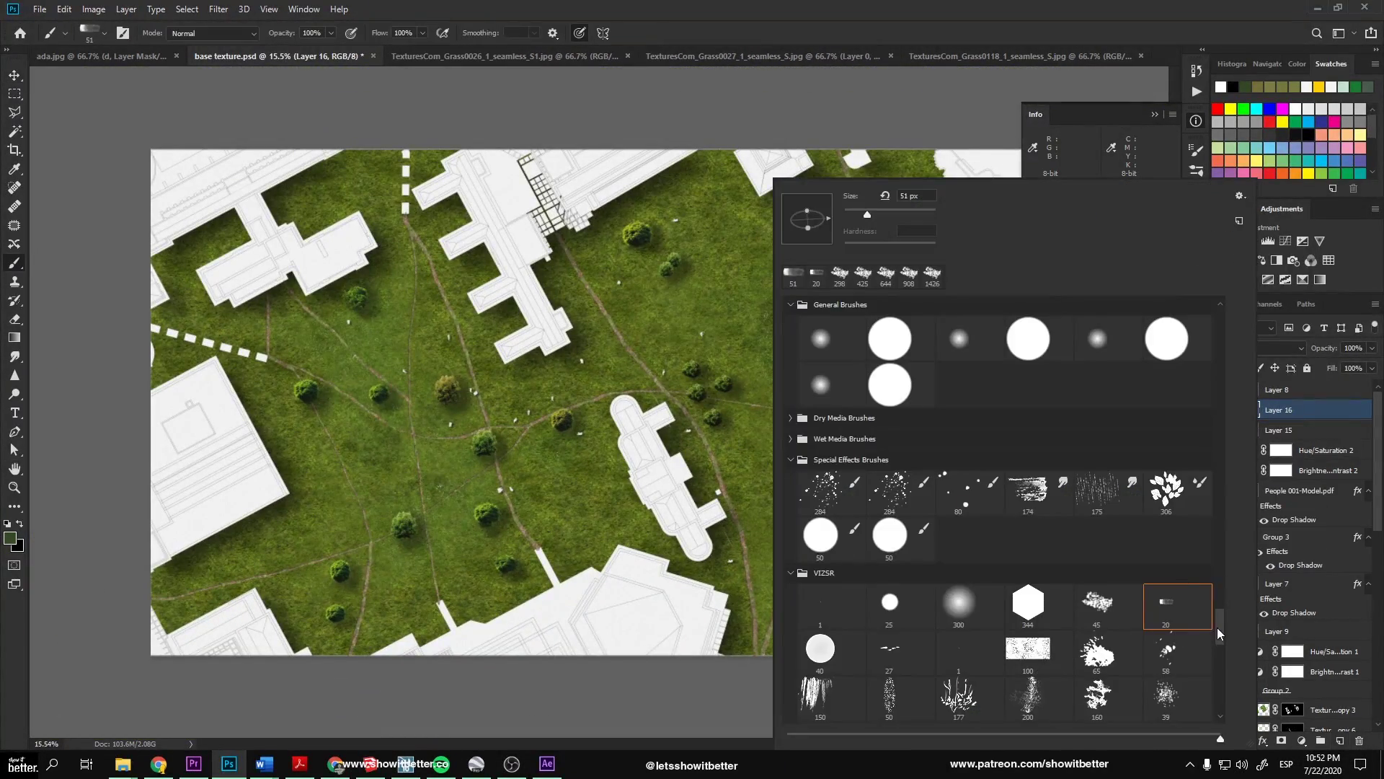
left_click_drag(1217, 628, 1218, 647)
double_click(1039, 566)
key("d")
key("x")
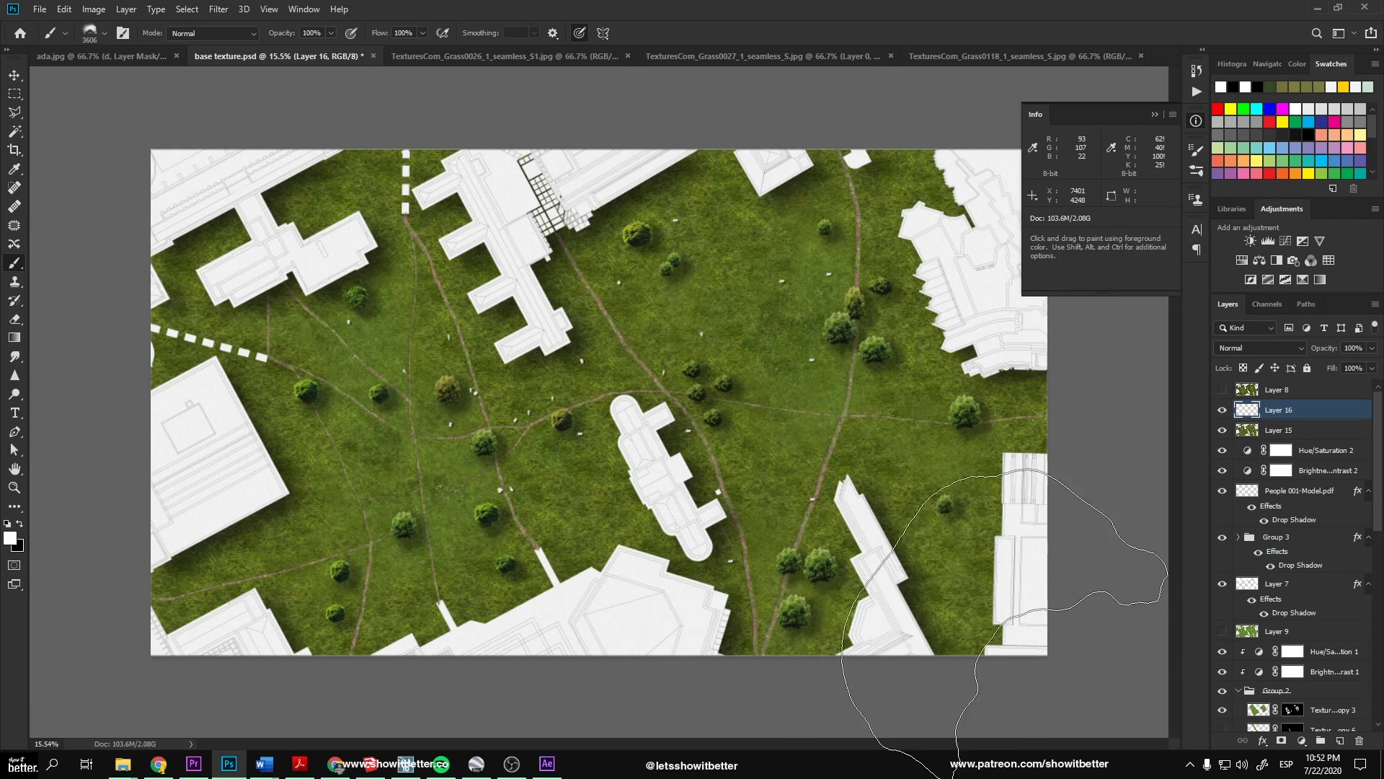
Paint white clouds over the plan's northern and southern buildings, reducing the brush to 2216 px after the first ones.
left_click(923, 592)
key("ctrl+z")
left_click(858, 649)
left_click(137, 236)
key("bracketleft")
key("bracketleft")
key("bracketleft")
left_click(566, 163)
left_click(537, 160)
left_click(568, 161)
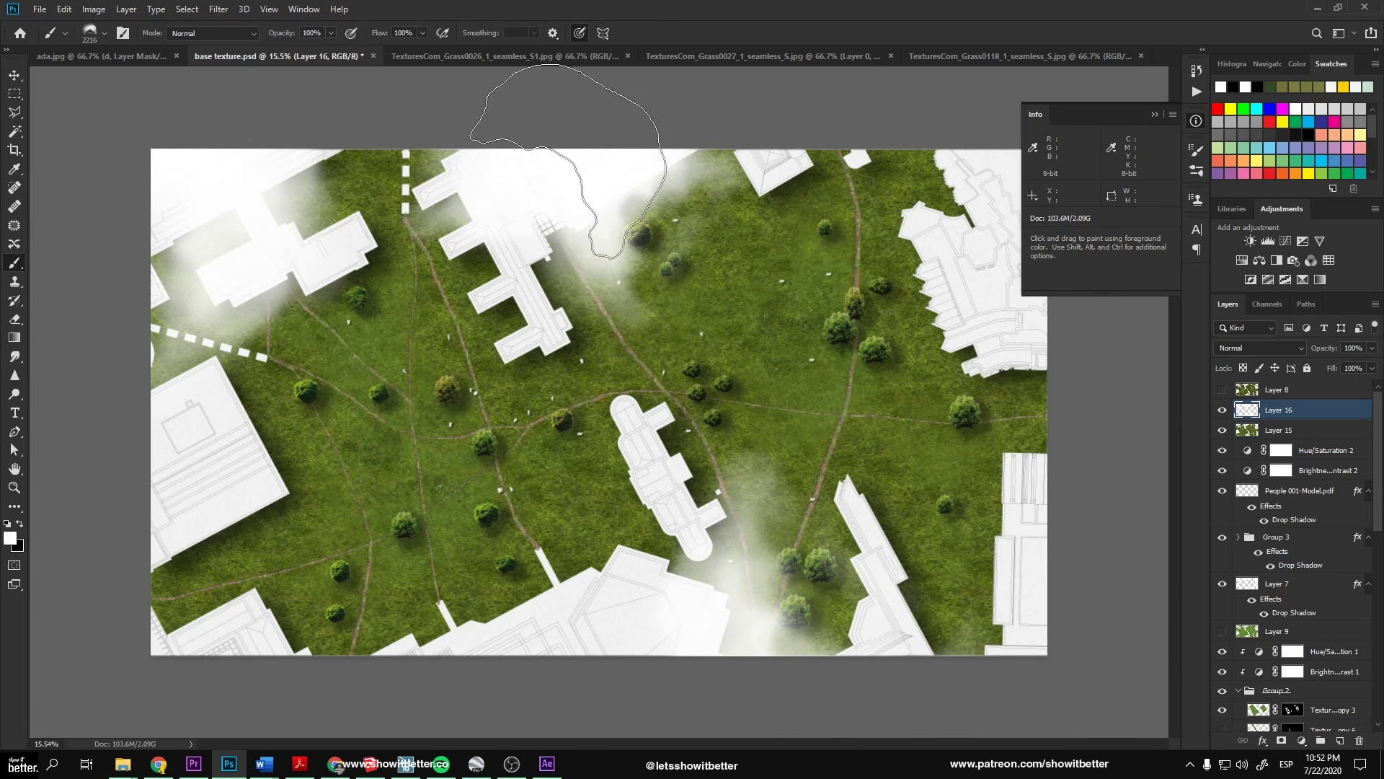
left_click(368, 122)
left_click(645, 570)
left_click(577, 599)
left_click(476, 588)
left_click(403, 584)
Add a Drop Shadow to the cloud layer with 127° angle, 205 px distance, 10% spread, 250 px size and slightly lower opacity.
double_click(1320, 410)
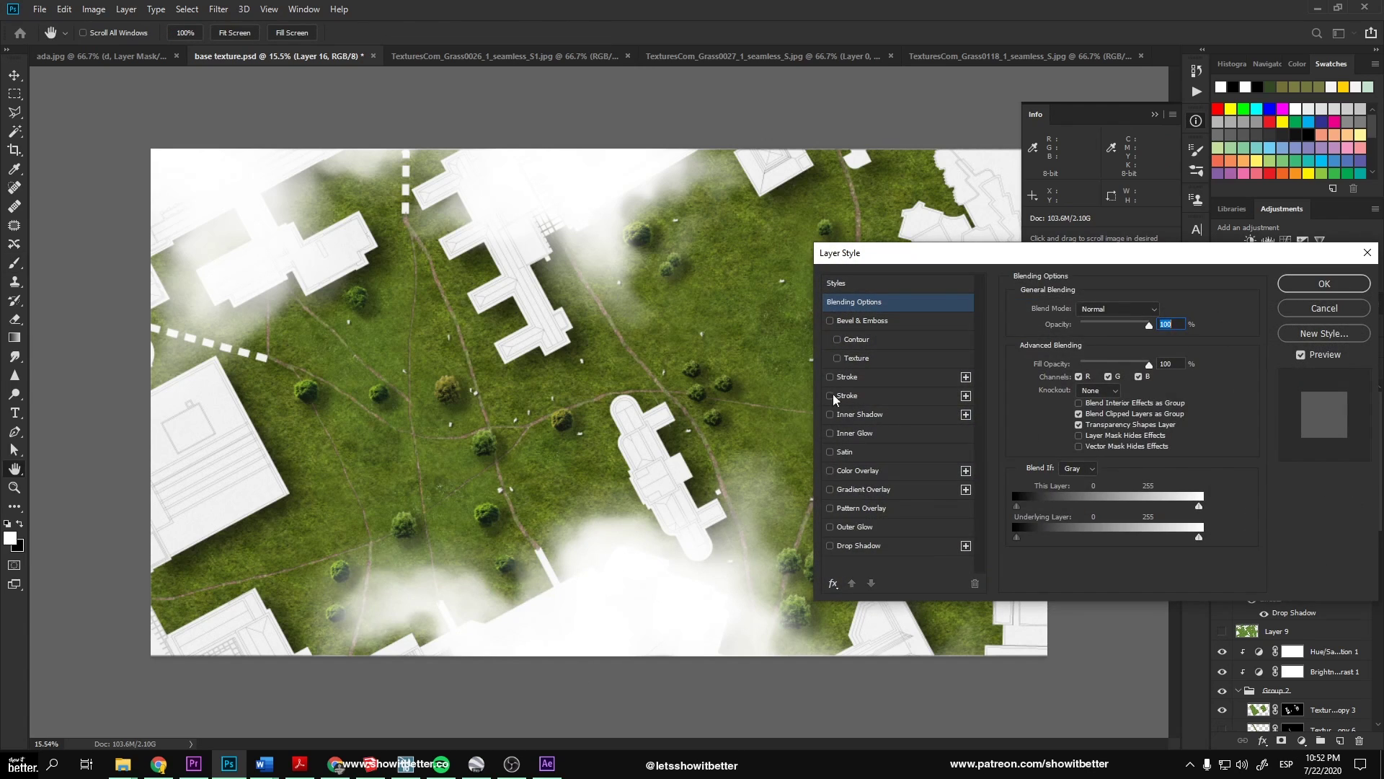
left_click(838, 546)
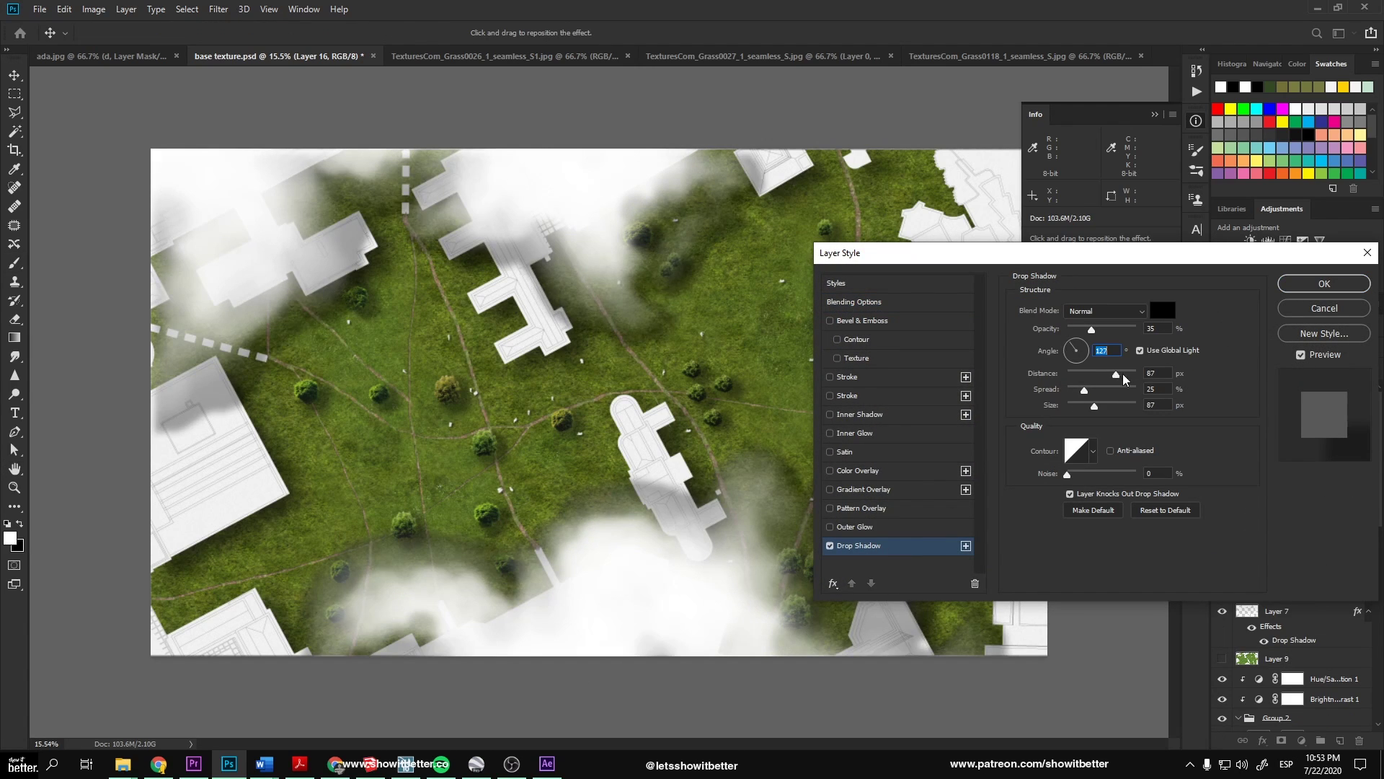
left_click_drag(1123, 375, 1136, 406)
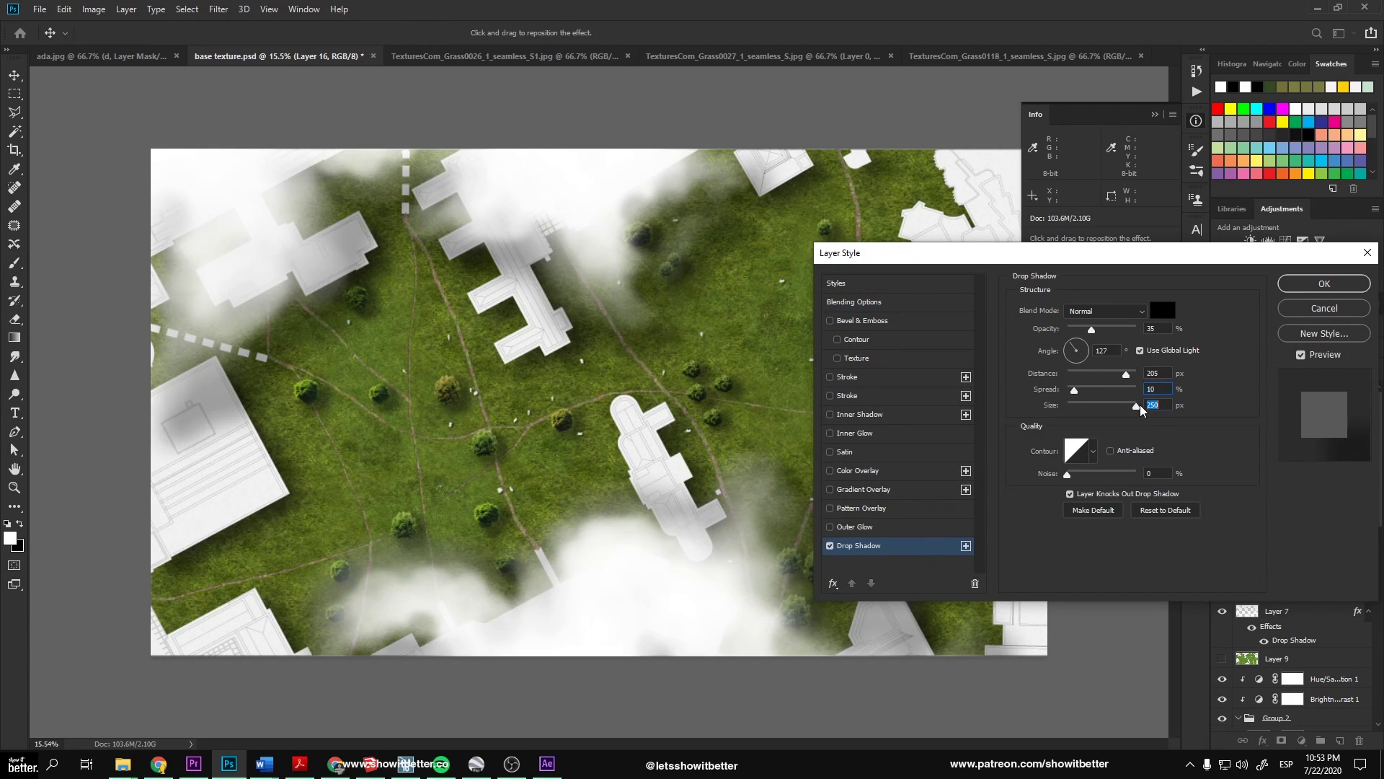
left_click_drag(1091, 330, 1085, 331)
left_click(1324, 283)
Switch to the Move tool and set the cloud layer's opacity to 86%.
key("v")
scroll(599, 402, "down", 3)
left_click_drag(1324, 348, 1247, 348)
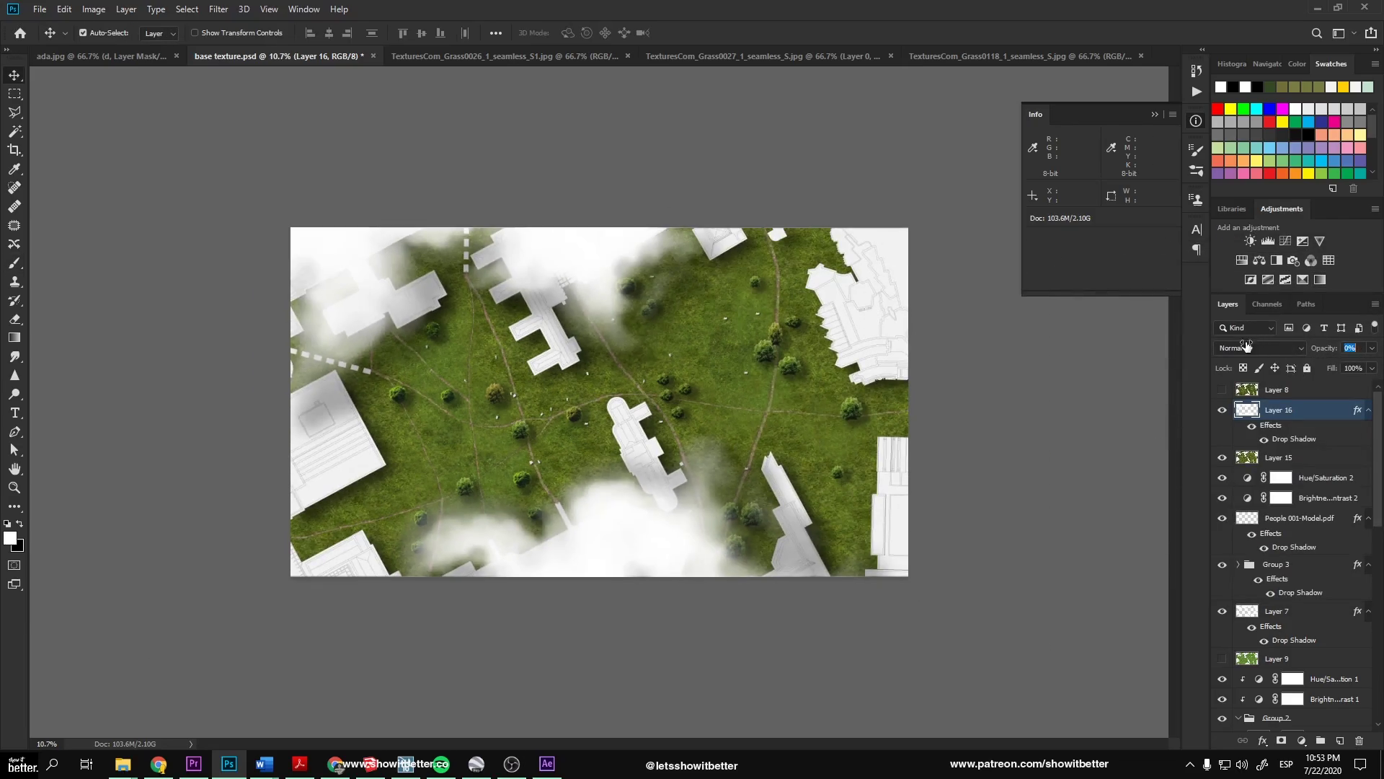
type("86")
key("Return")
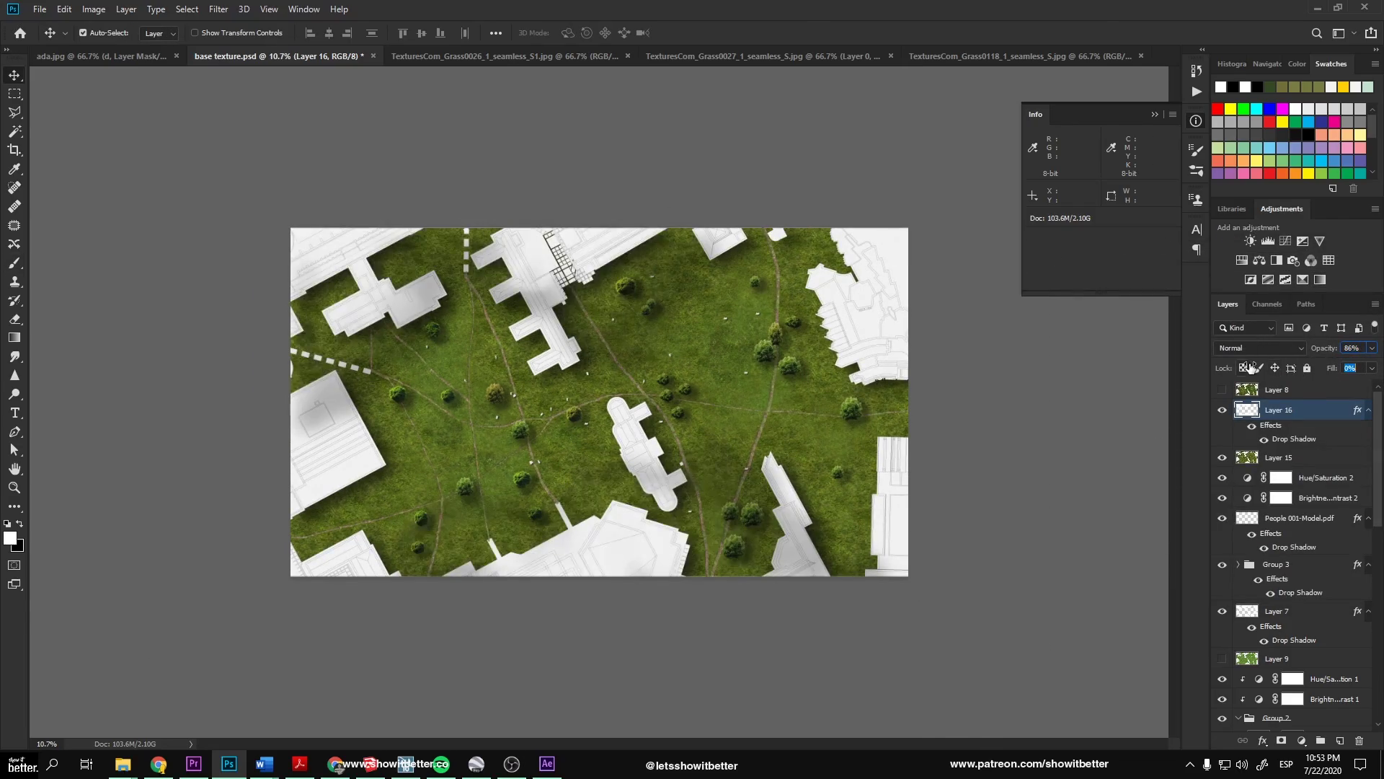